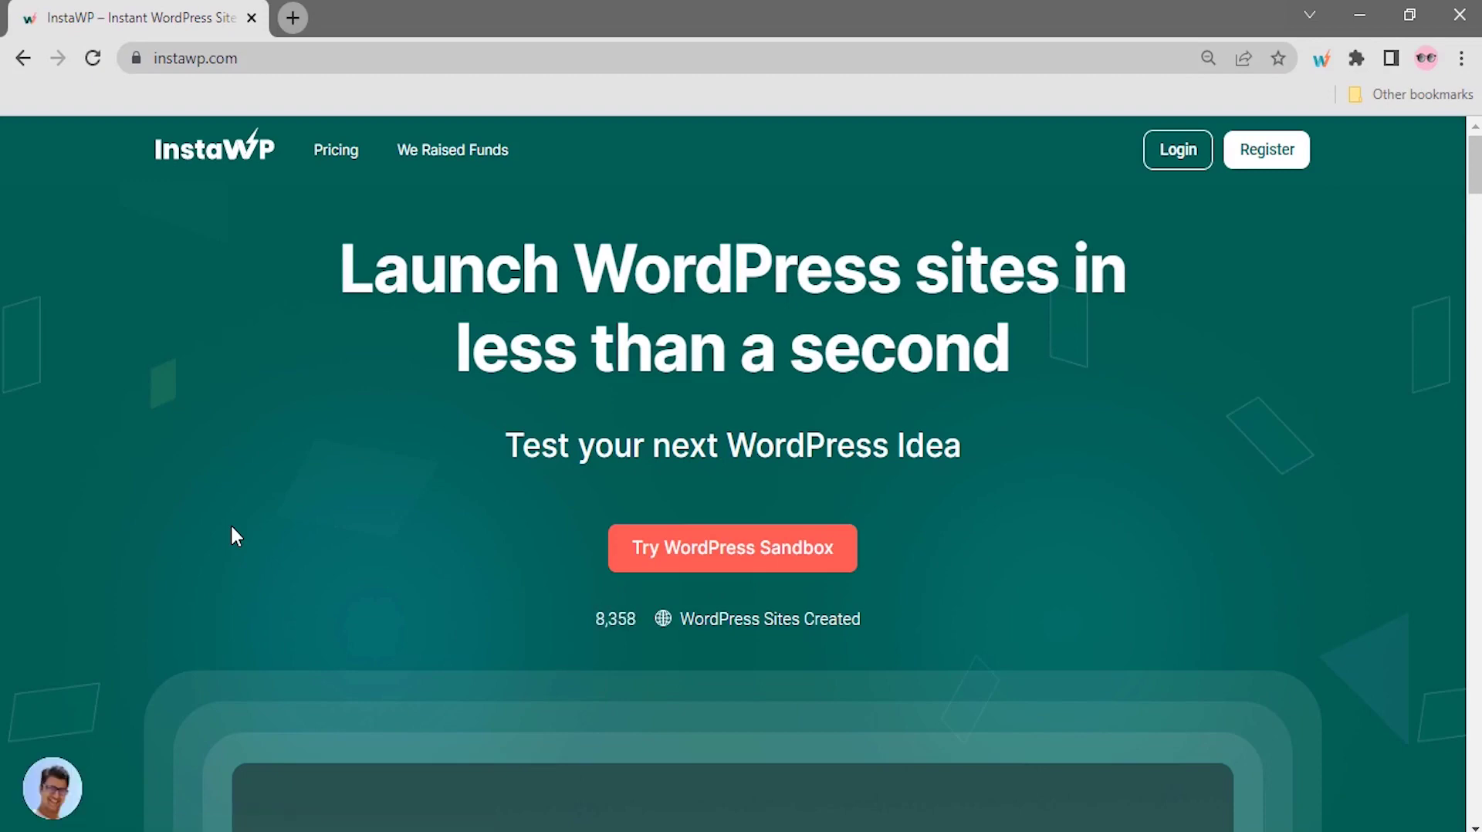
Start a new InstaWP sandbox site on WordPress 6.0 with PHP 8.0.
left_click(626, 550)
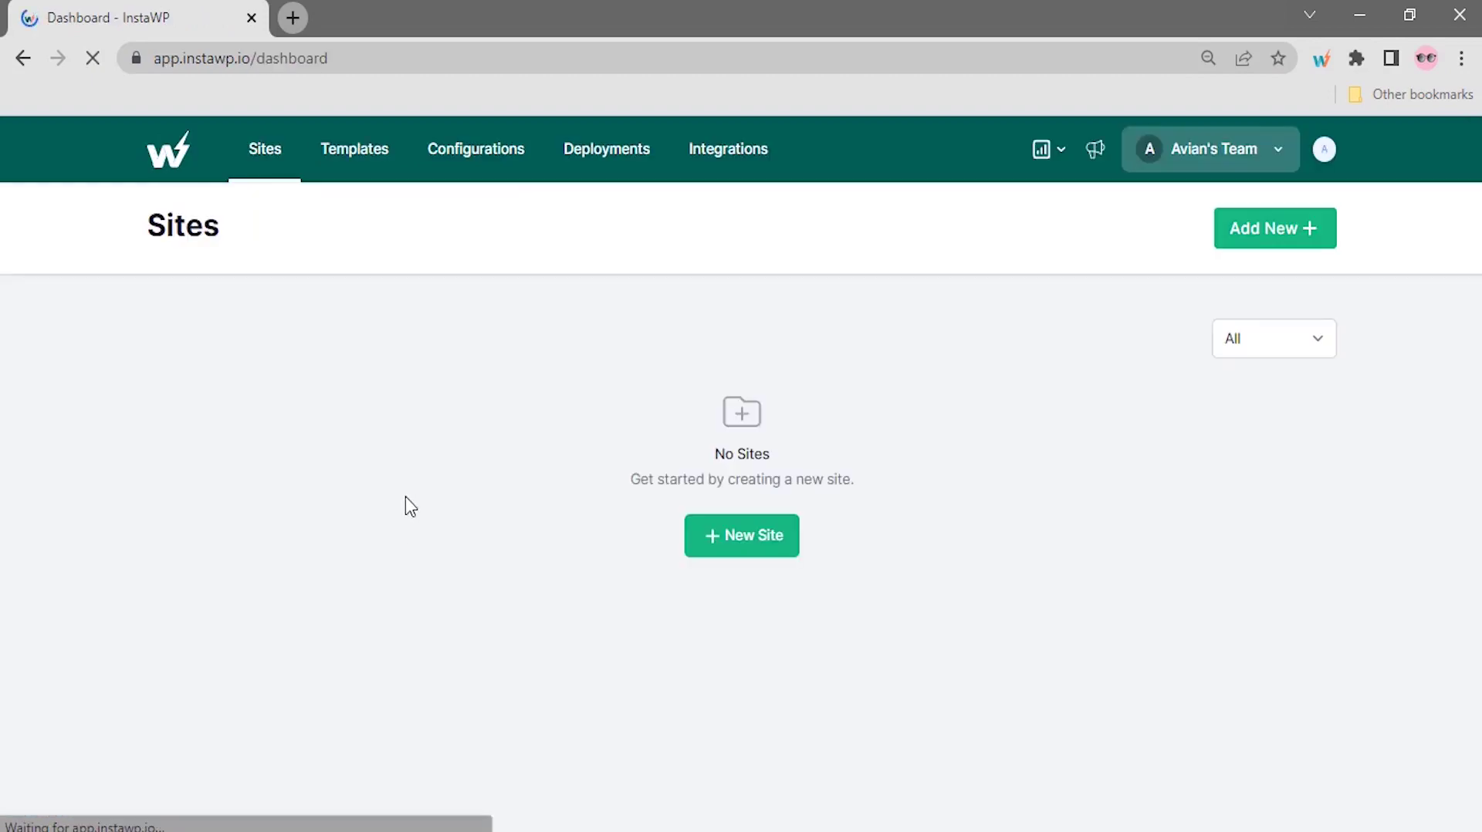
left_click(751, 556)
left_click(708, 357)
left_click(708, 356)
left_click(669, 443)
left_click(672, 511)
Name the site 'Yoursitedemo', create it, and open its WordPress admin.
left_click(674, 590)
type("Yoursite")
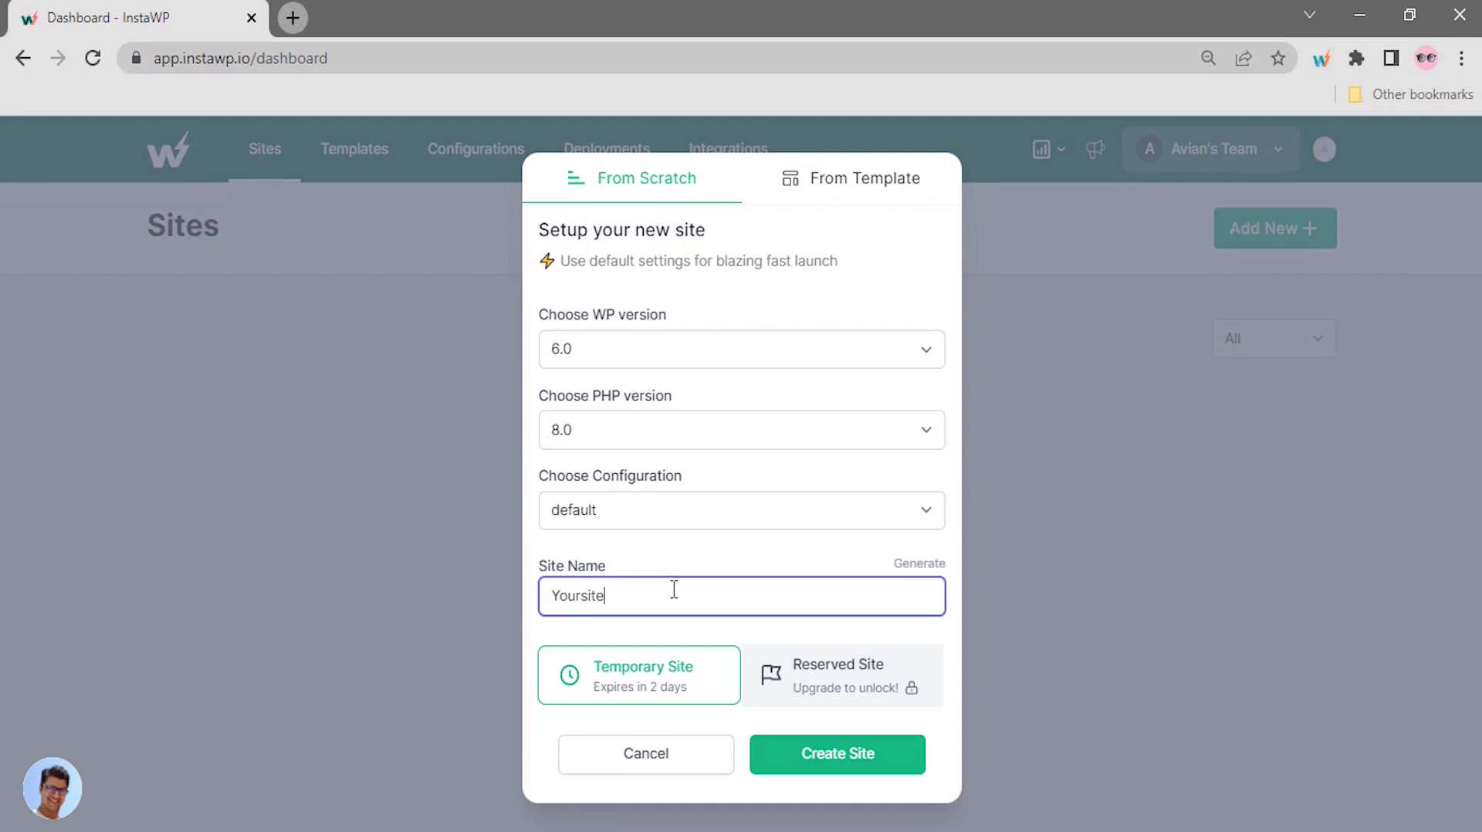
type("demo")
left_click(781, 767)
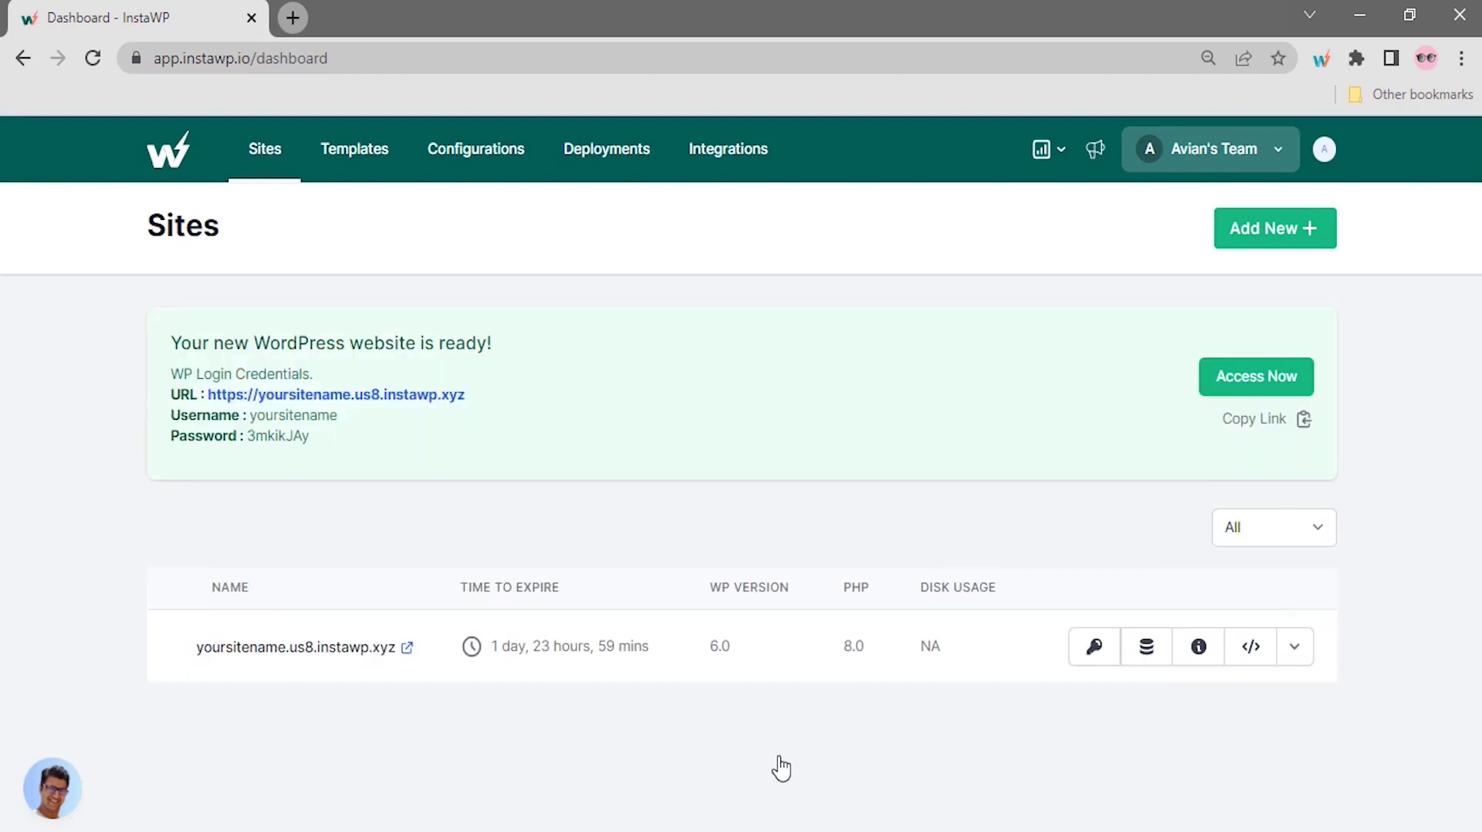
left_click(1245, 376)
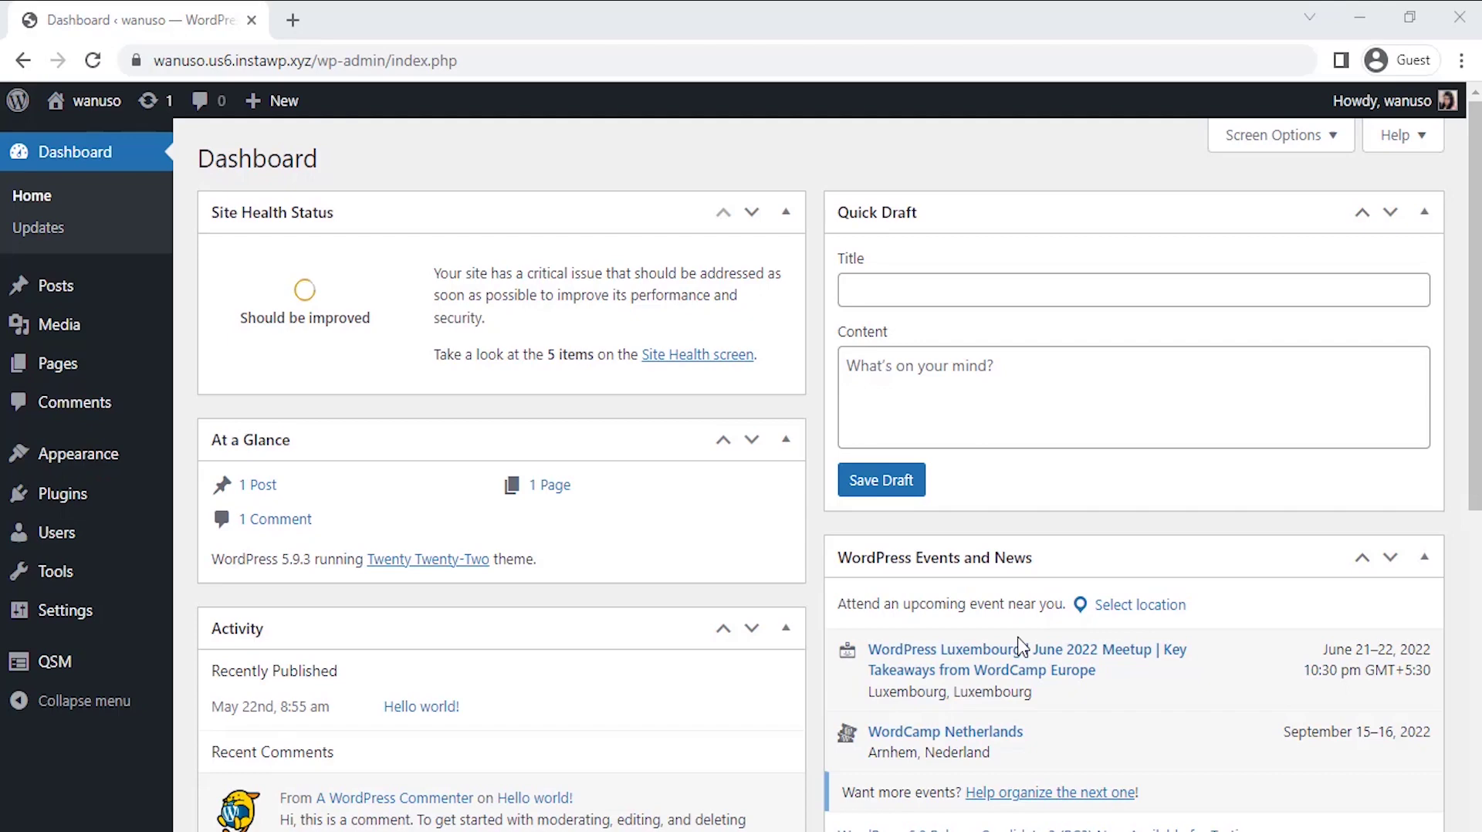
Start a new QSM quiz from Quizzes/Surveys, keeping the Default Theme.
mouse_move(85, 669)
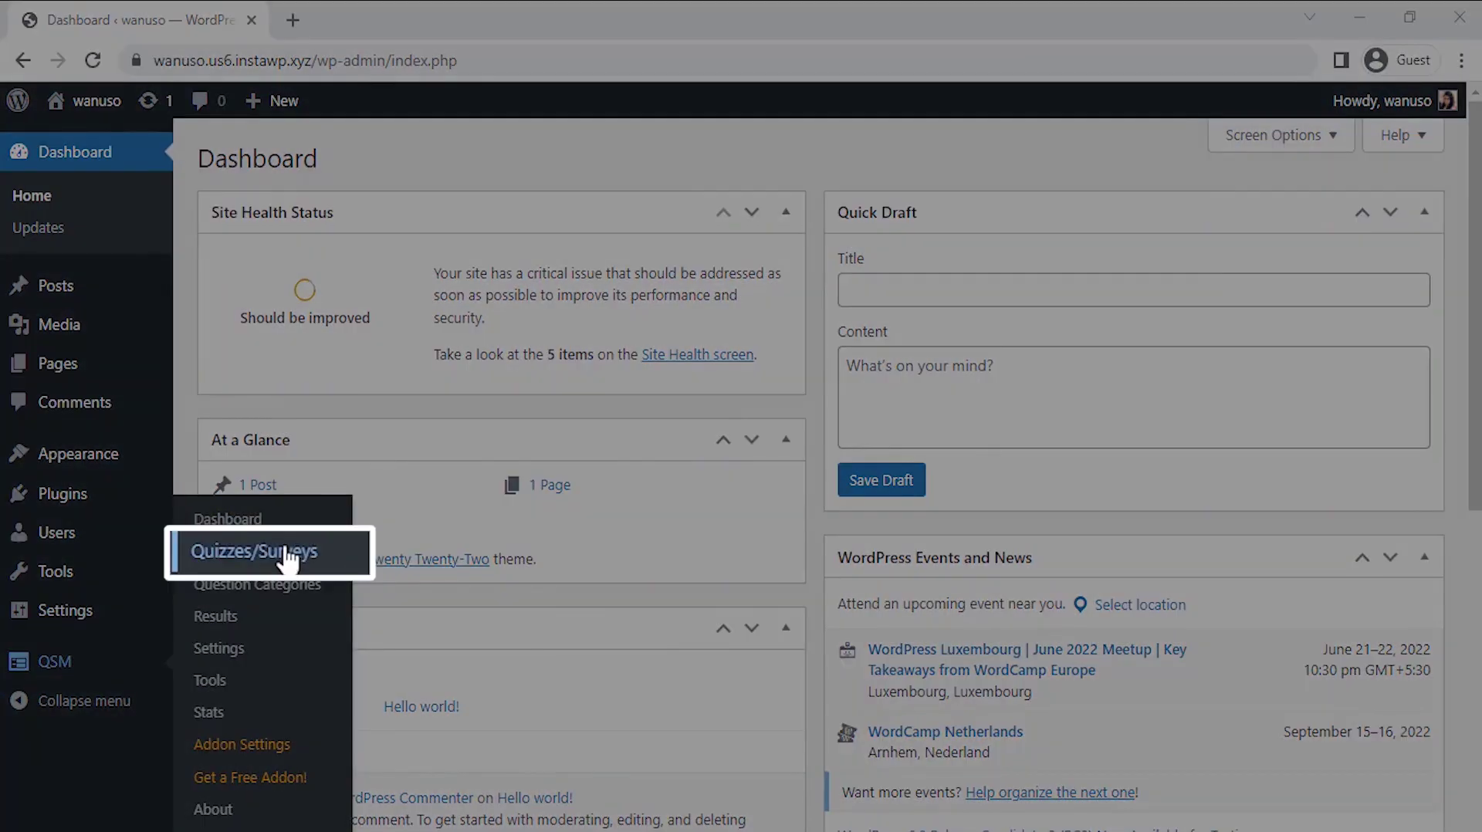
left_click(285, 557)
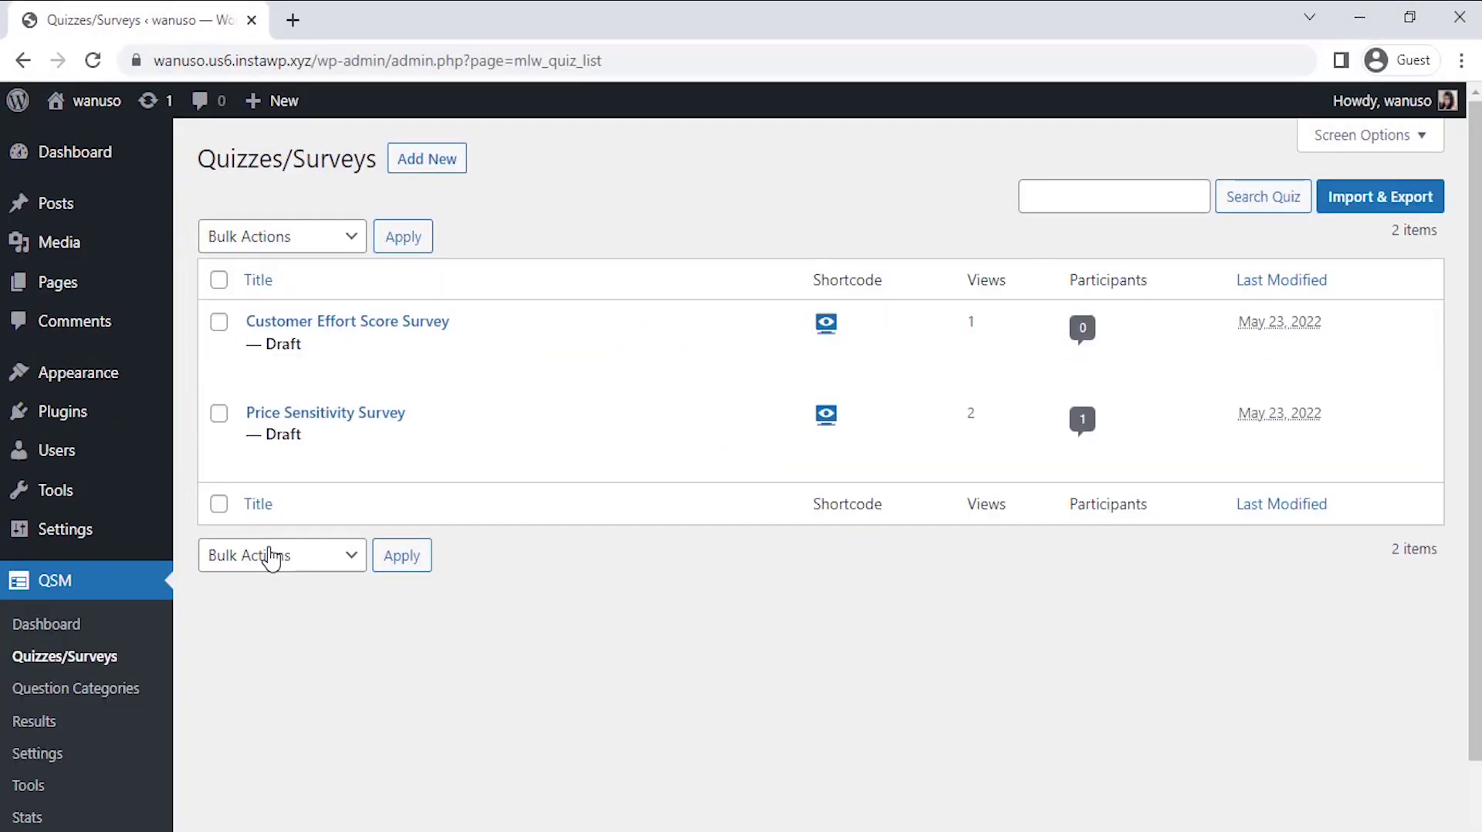
left_click(419, 162)
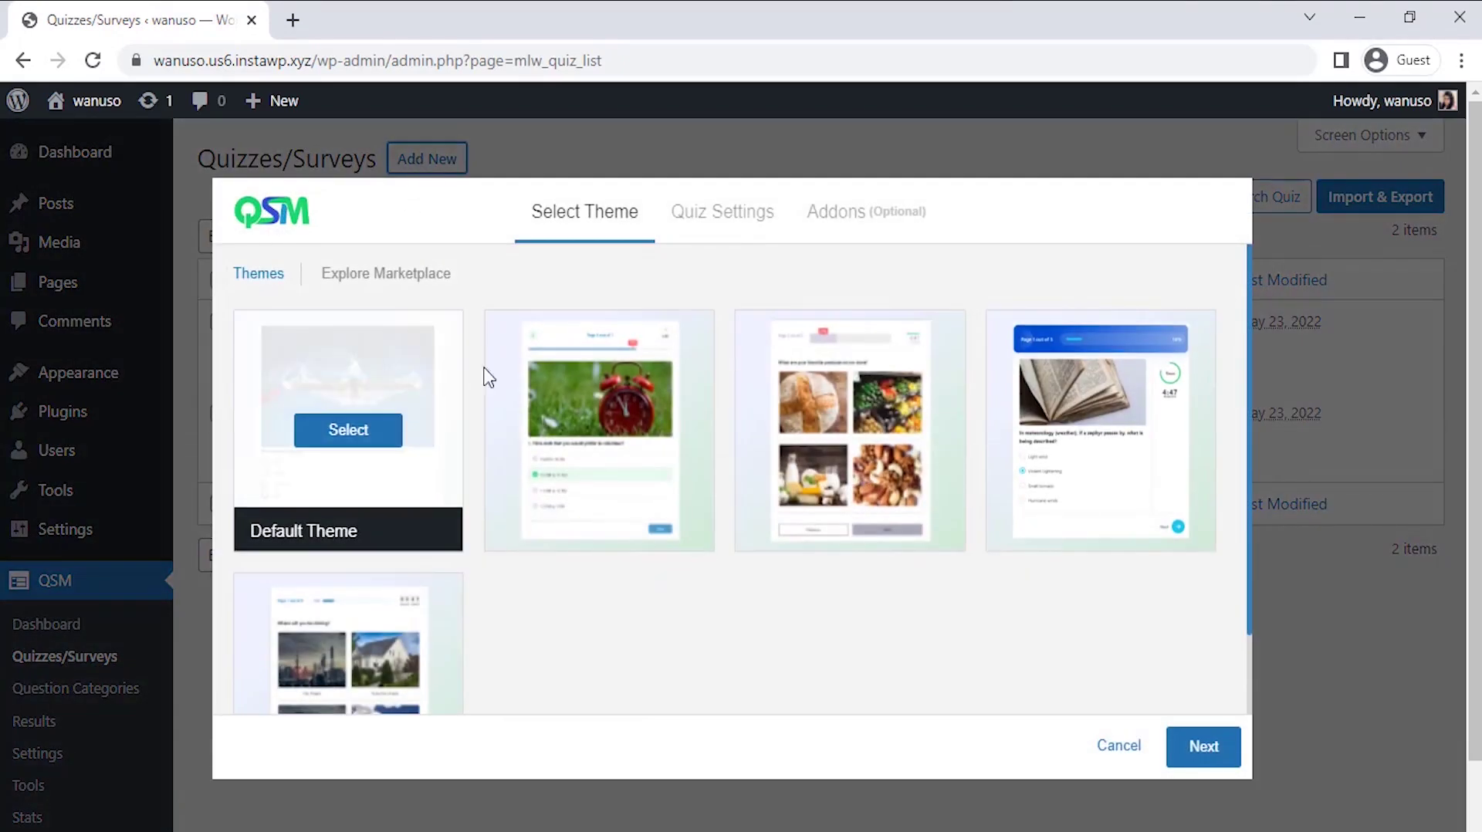
mouse_move(551, 378)
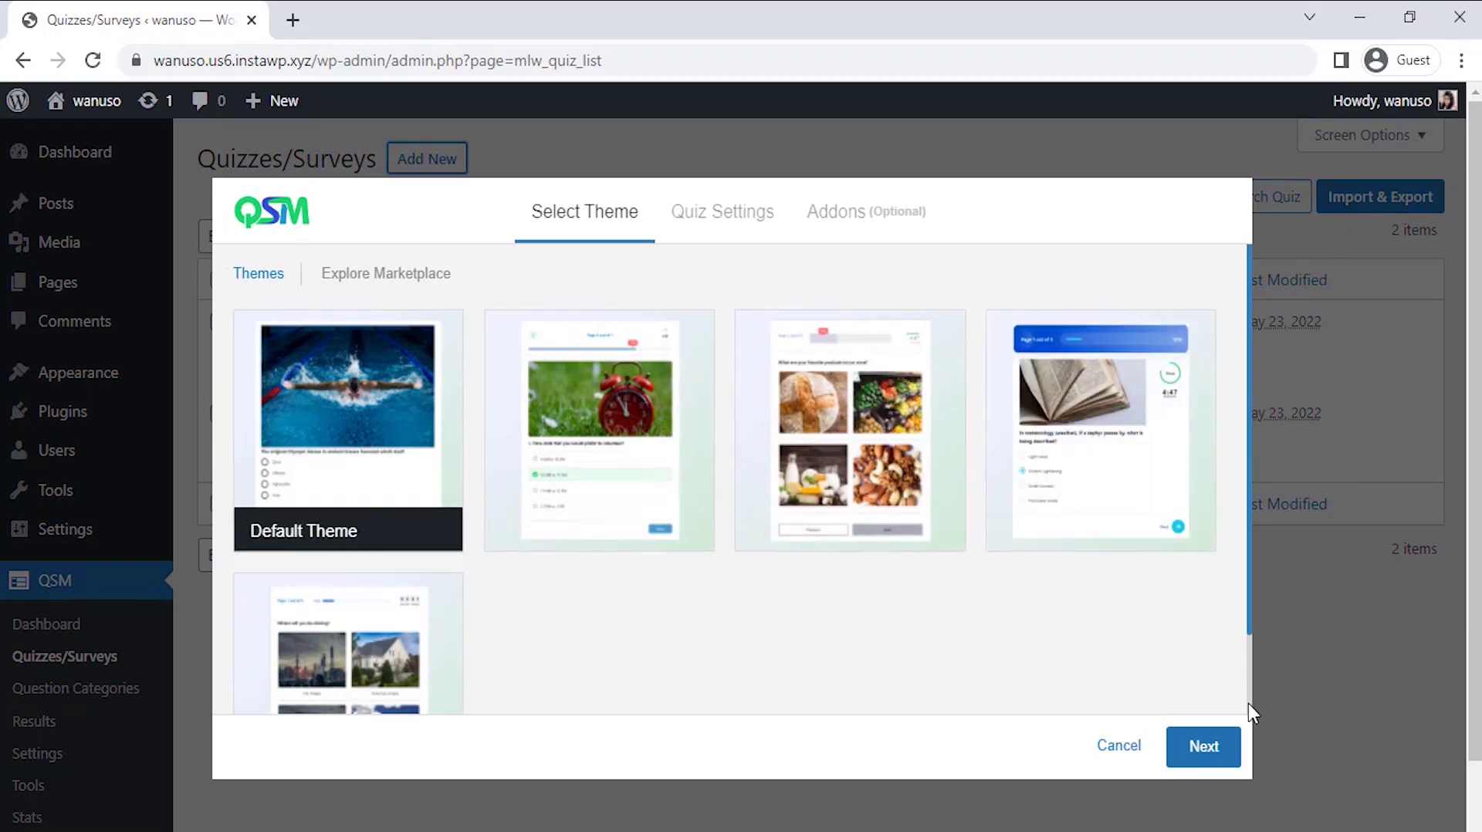
scroll(1248, 703, "down", 2)
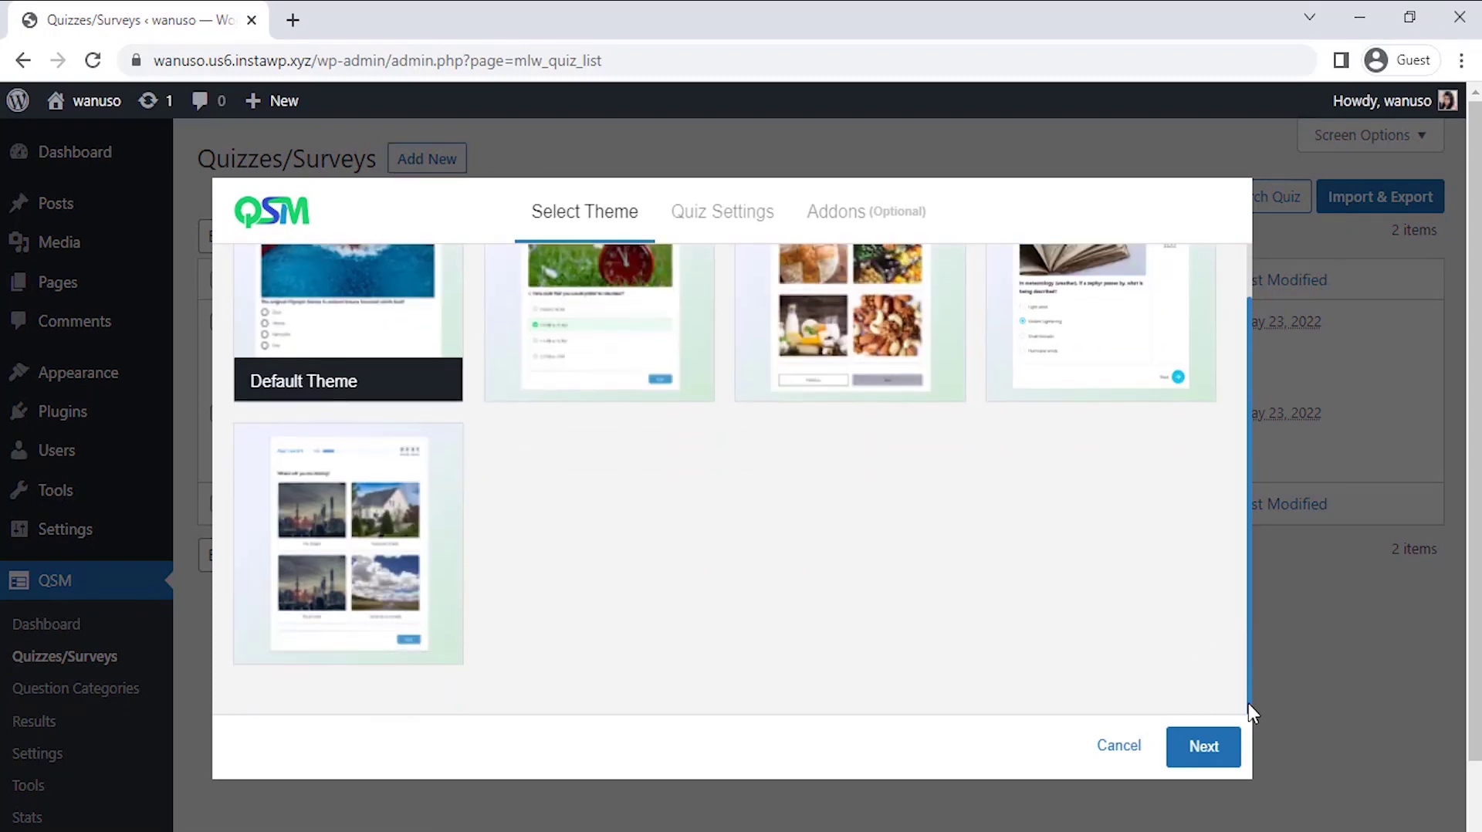
left_click(1212, 744)
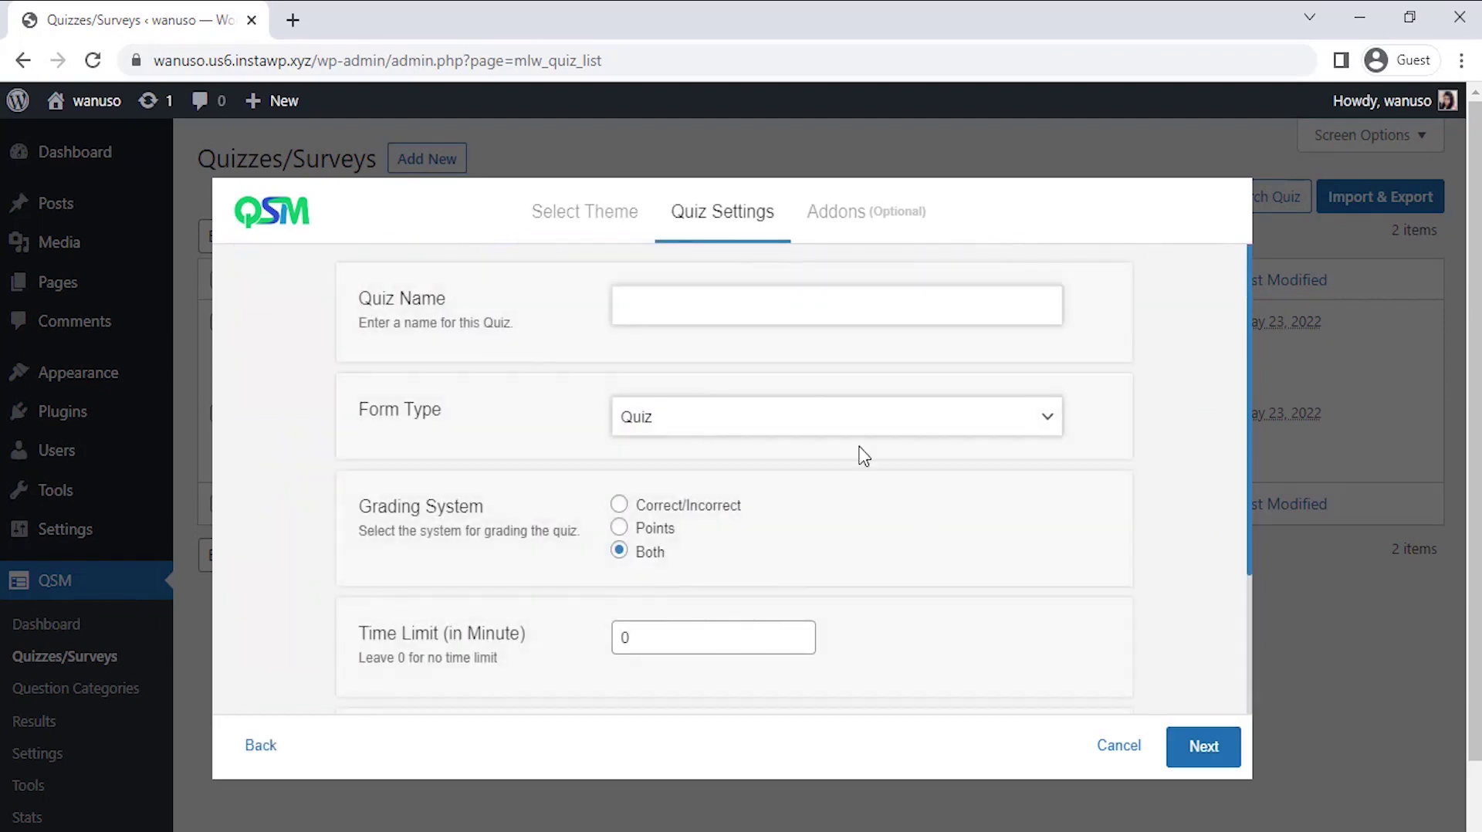
Enter 'New Member Survey' as the quiz name, choose Survey form type, and continue.
left_click(712, 321)
type("New Member Survey")
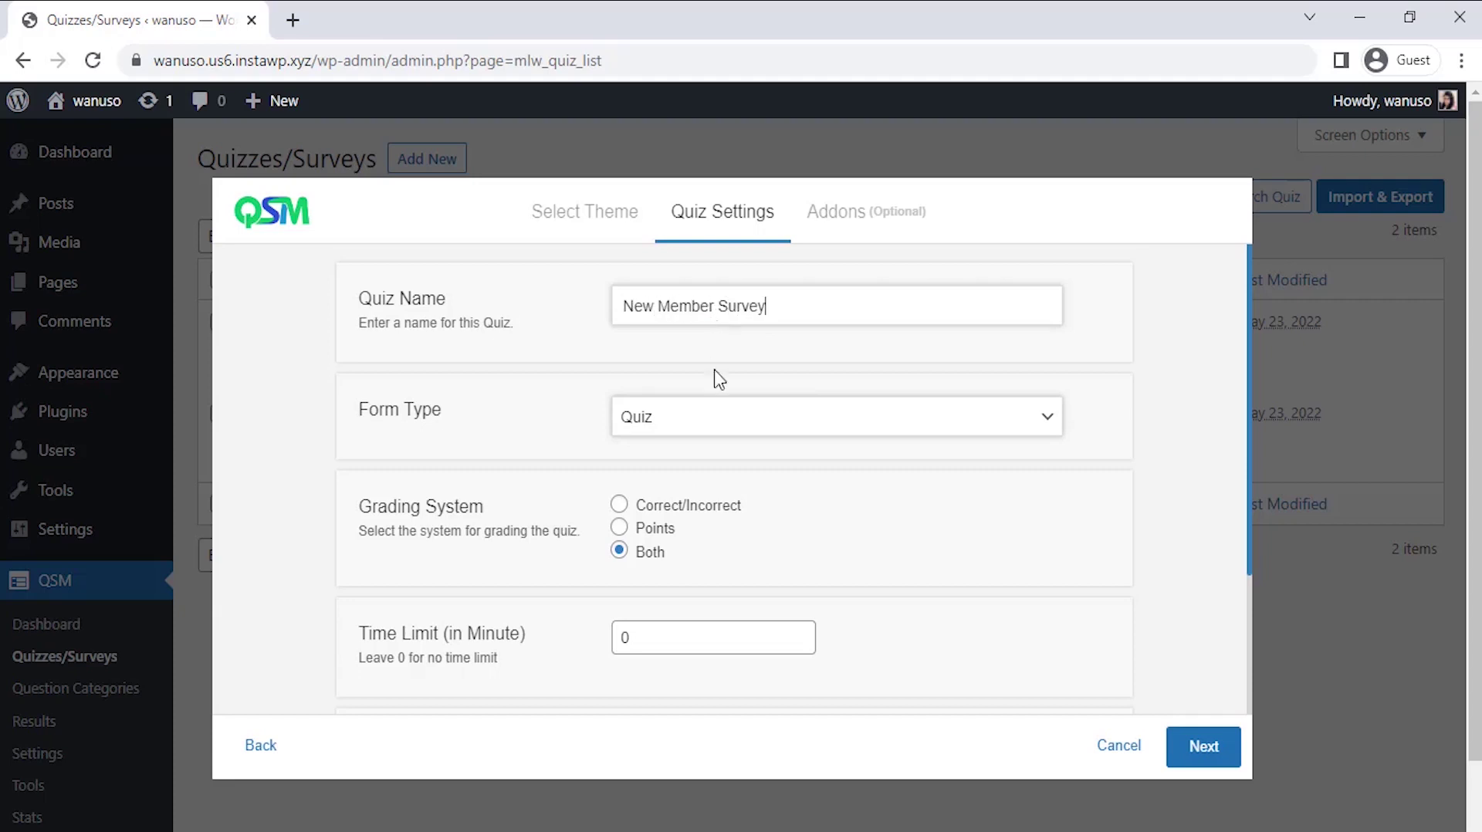
left_click(717, 426)
left_click(715, 470)
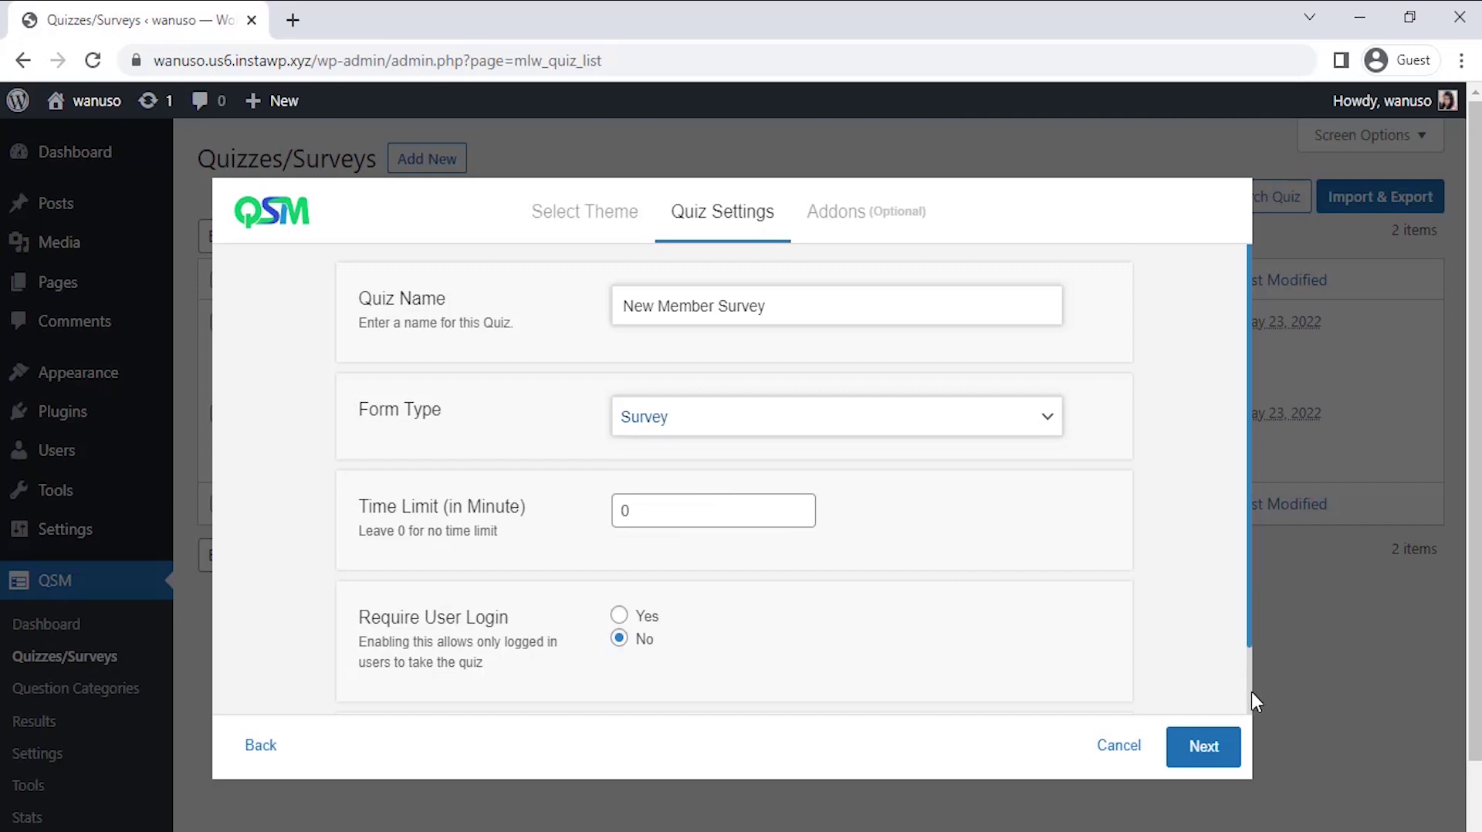
scroll(1252, 691, "down", 2)
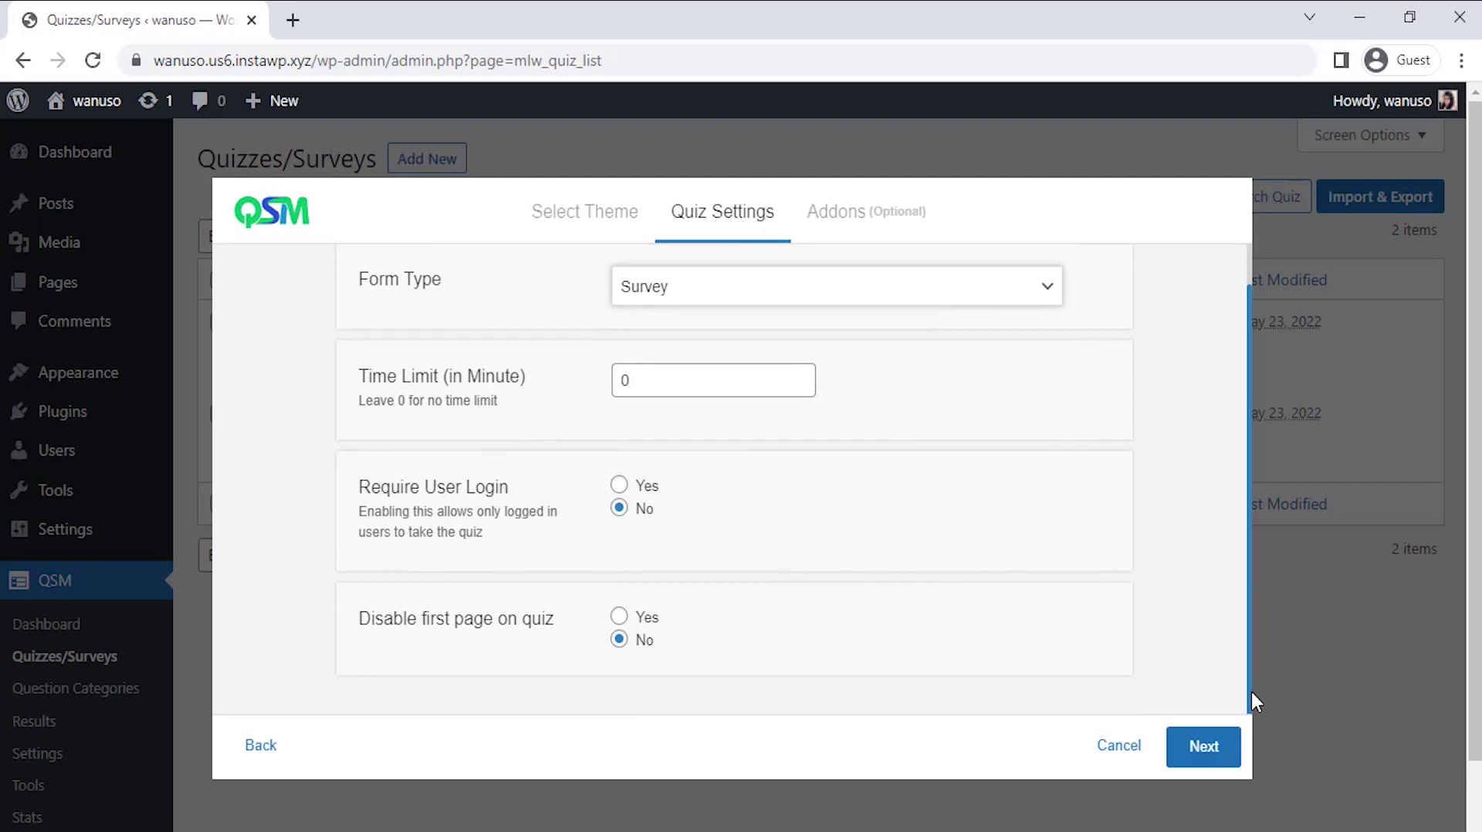
left_click(1198, 752)
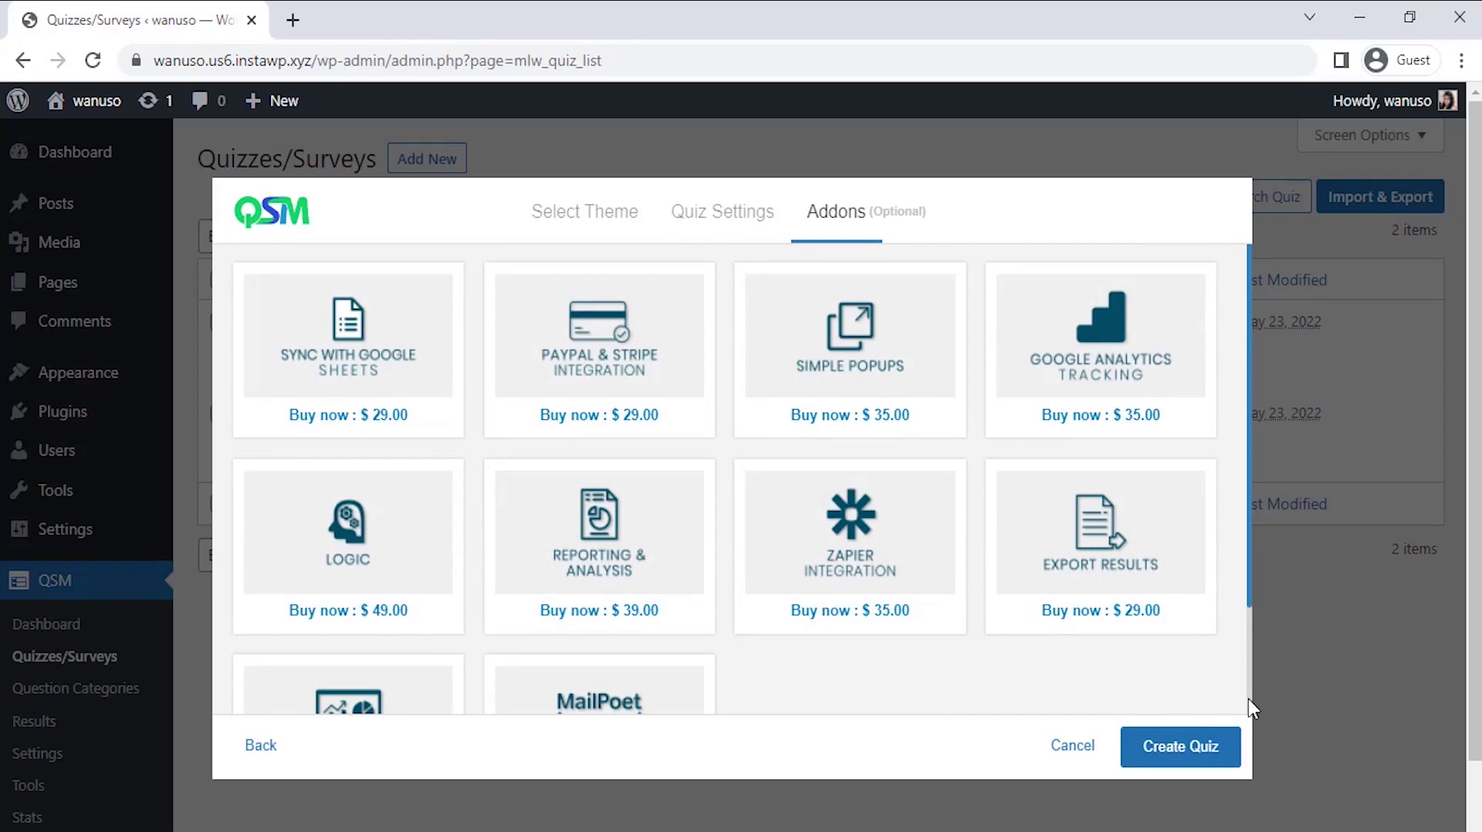
scroll(1248, 698, "down", 3)
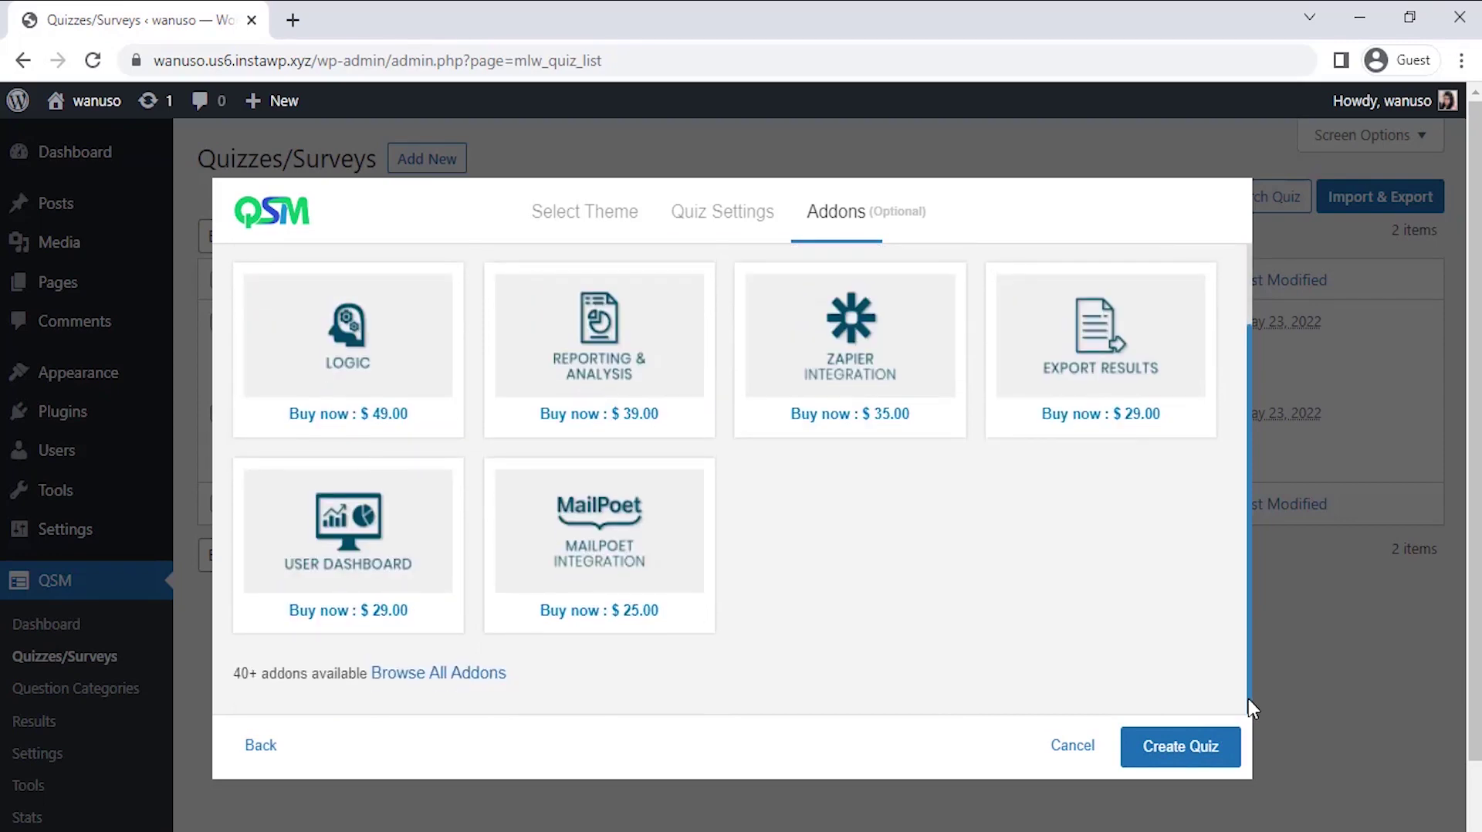
Create the survey and add 'How long have you been a member?' as a Drop Down question.
left_click(1206, 741)
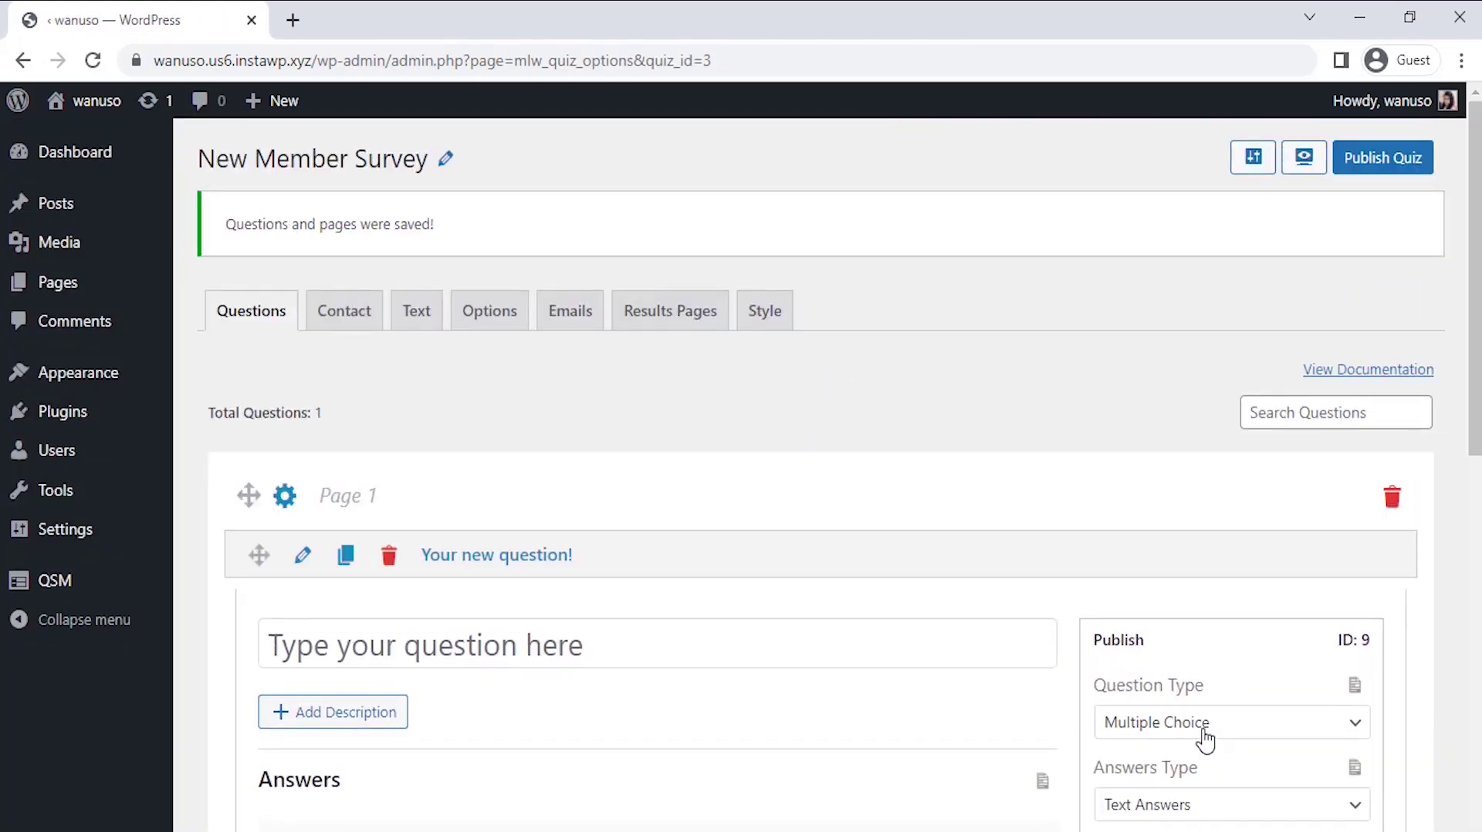
scroll(901, 434, "down", 4)
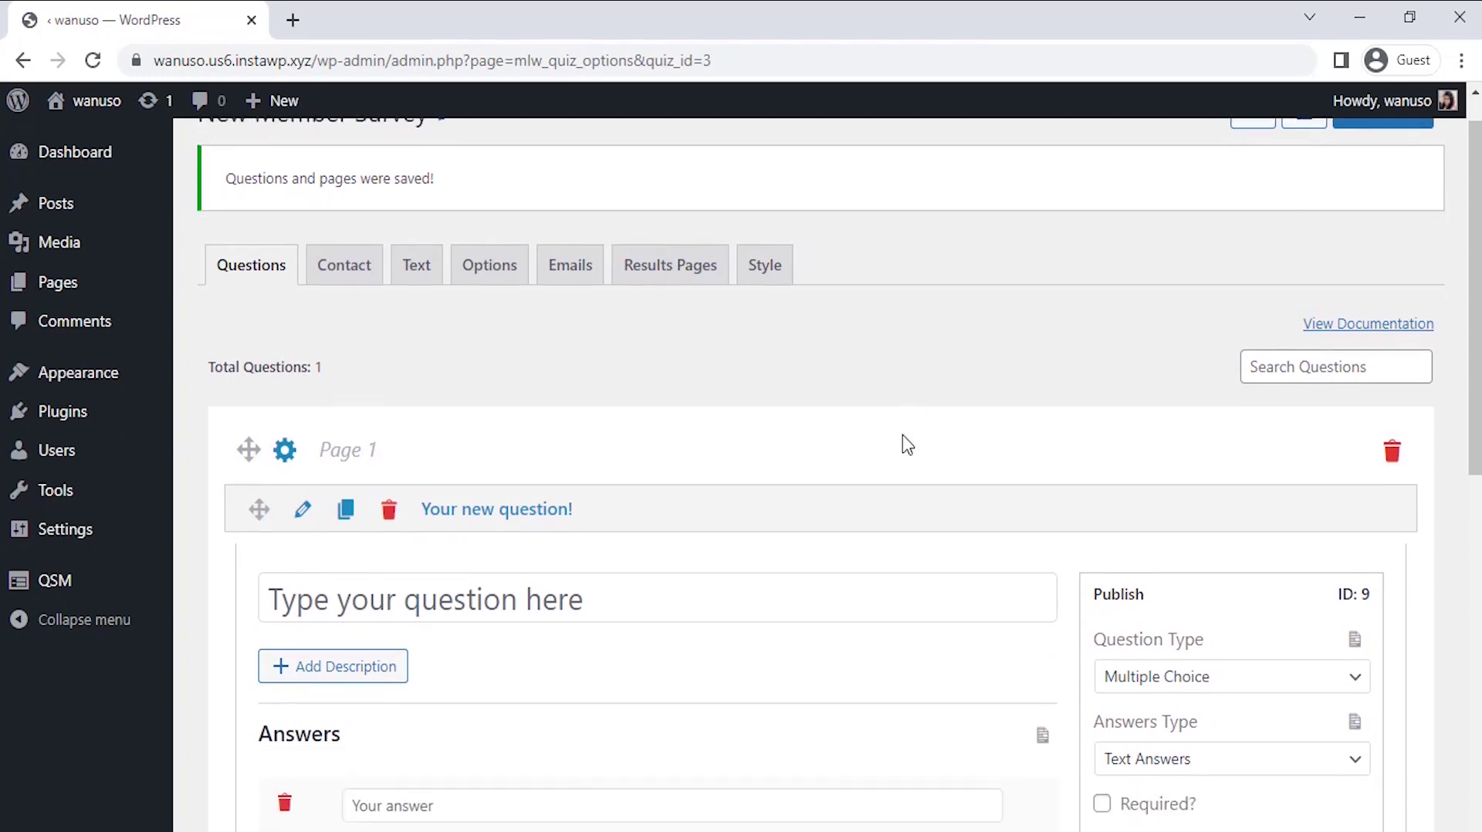
left_click(727, 319)
type("How long have yo")
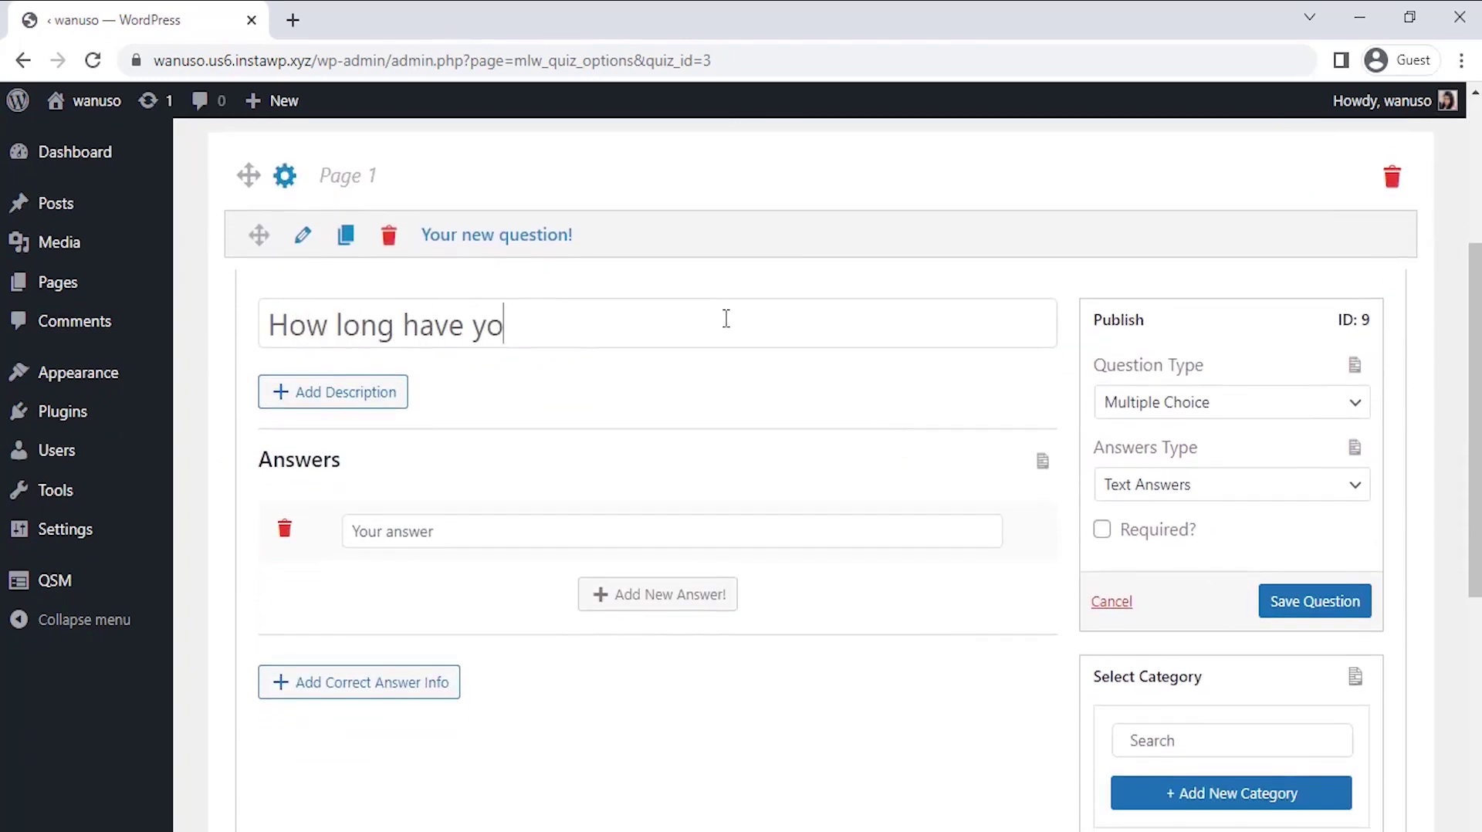
type("u been a member?")
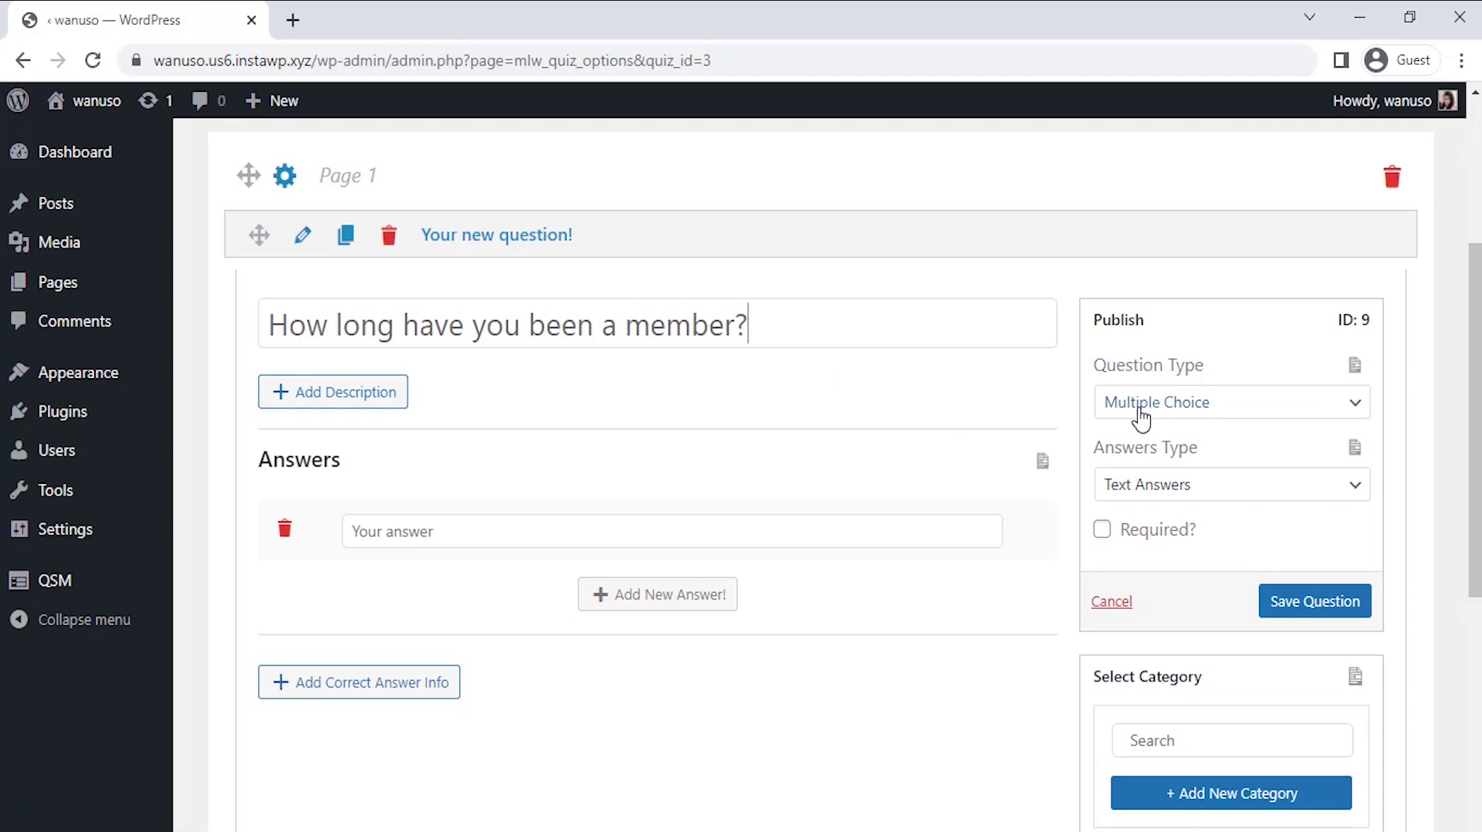
left_click(1140, 409)
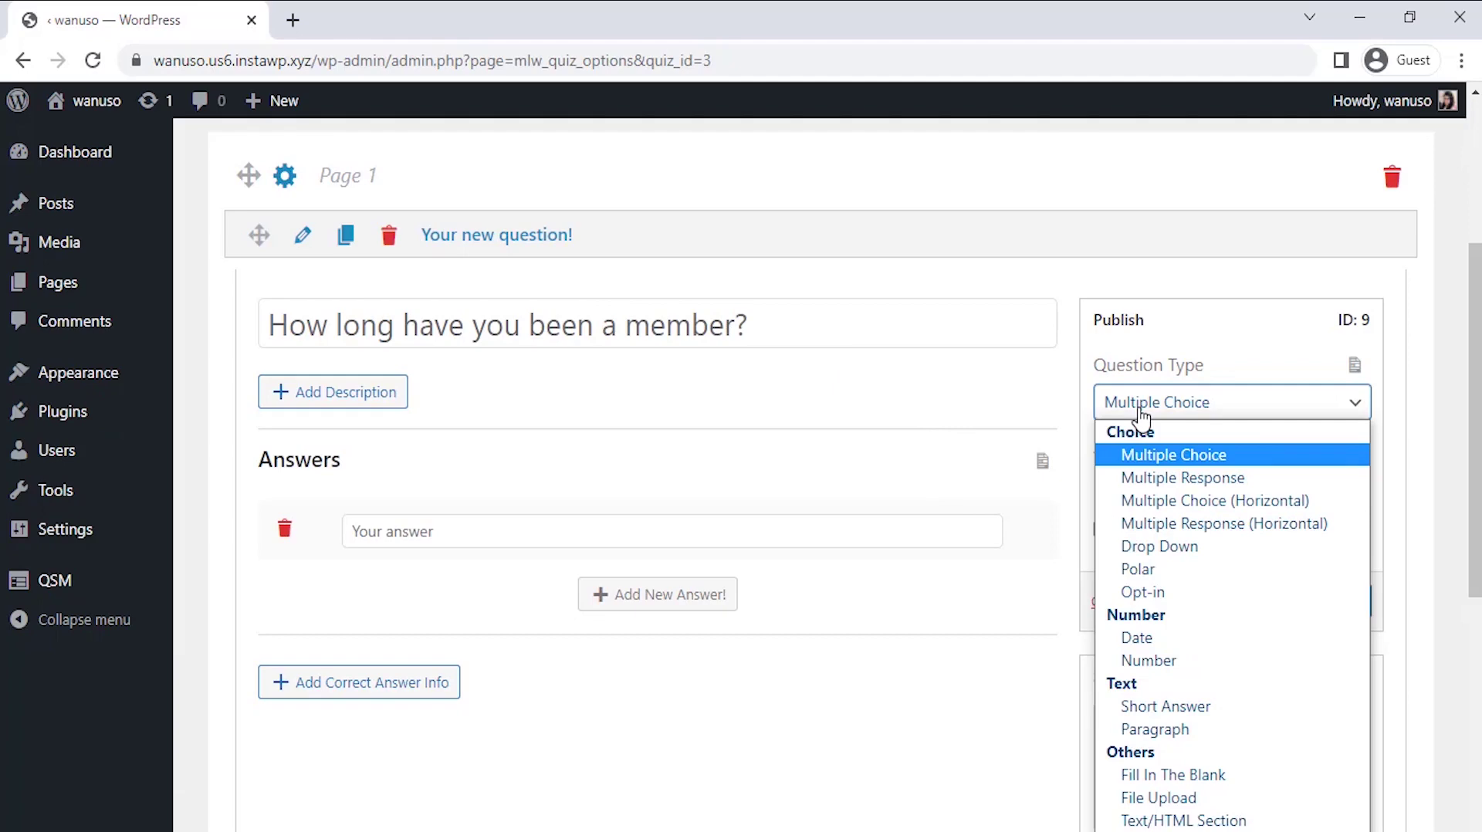
left_click(1140, 550)
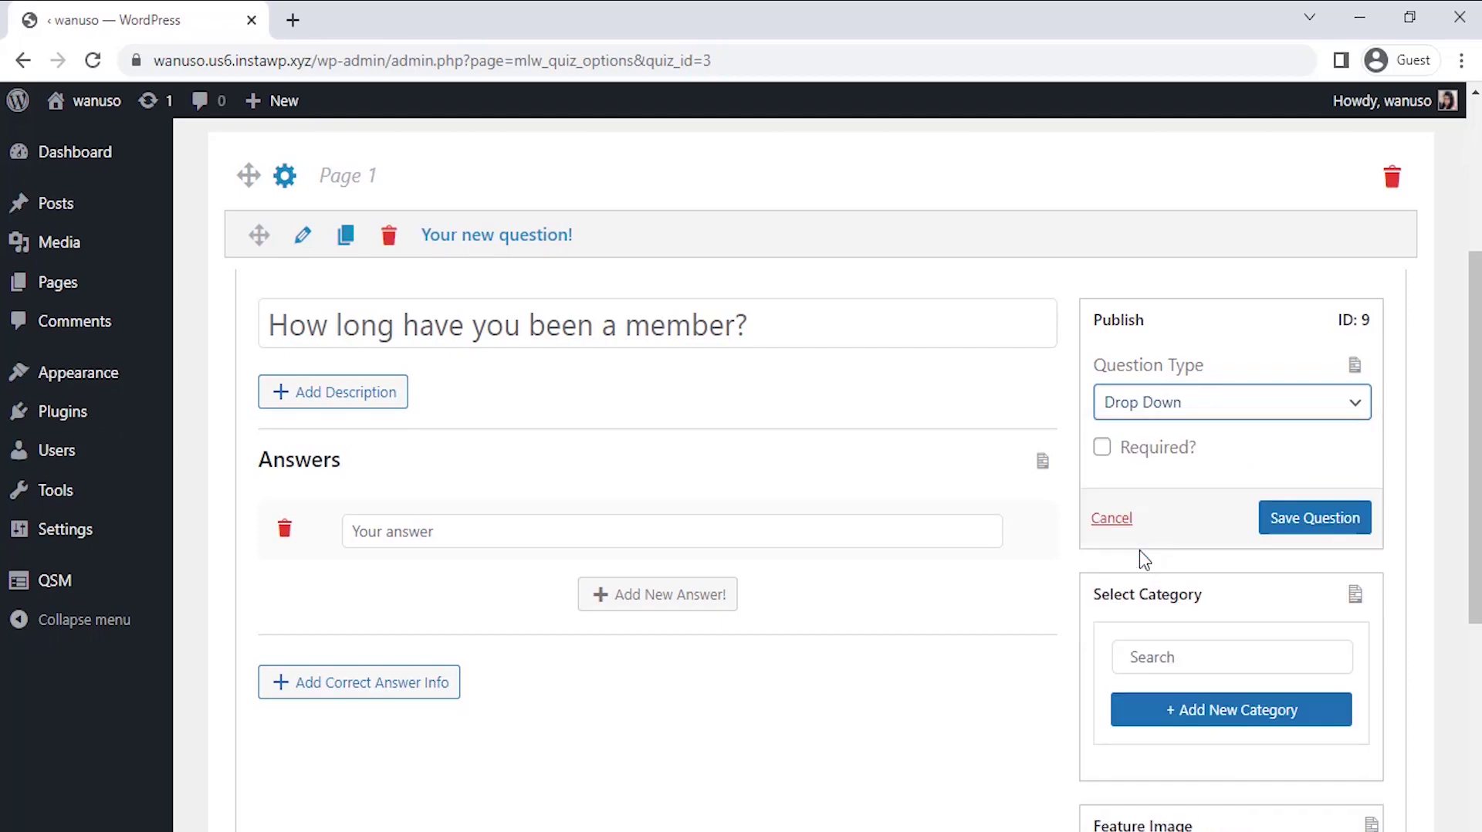
Enter 'Less than a month' as the first answer.
left_click(661, 531)
type("A")
key("BackSpace")
type("A month")
key("ctrl+a")
key("BackSpace")
type("Less than a month")
Add answers '1-3 months', '3-6 months' and 'Over a year', then save the question.
left_click(653, 595)
type("1-3 months")
left_click(645, 656)
type("3-6 months")
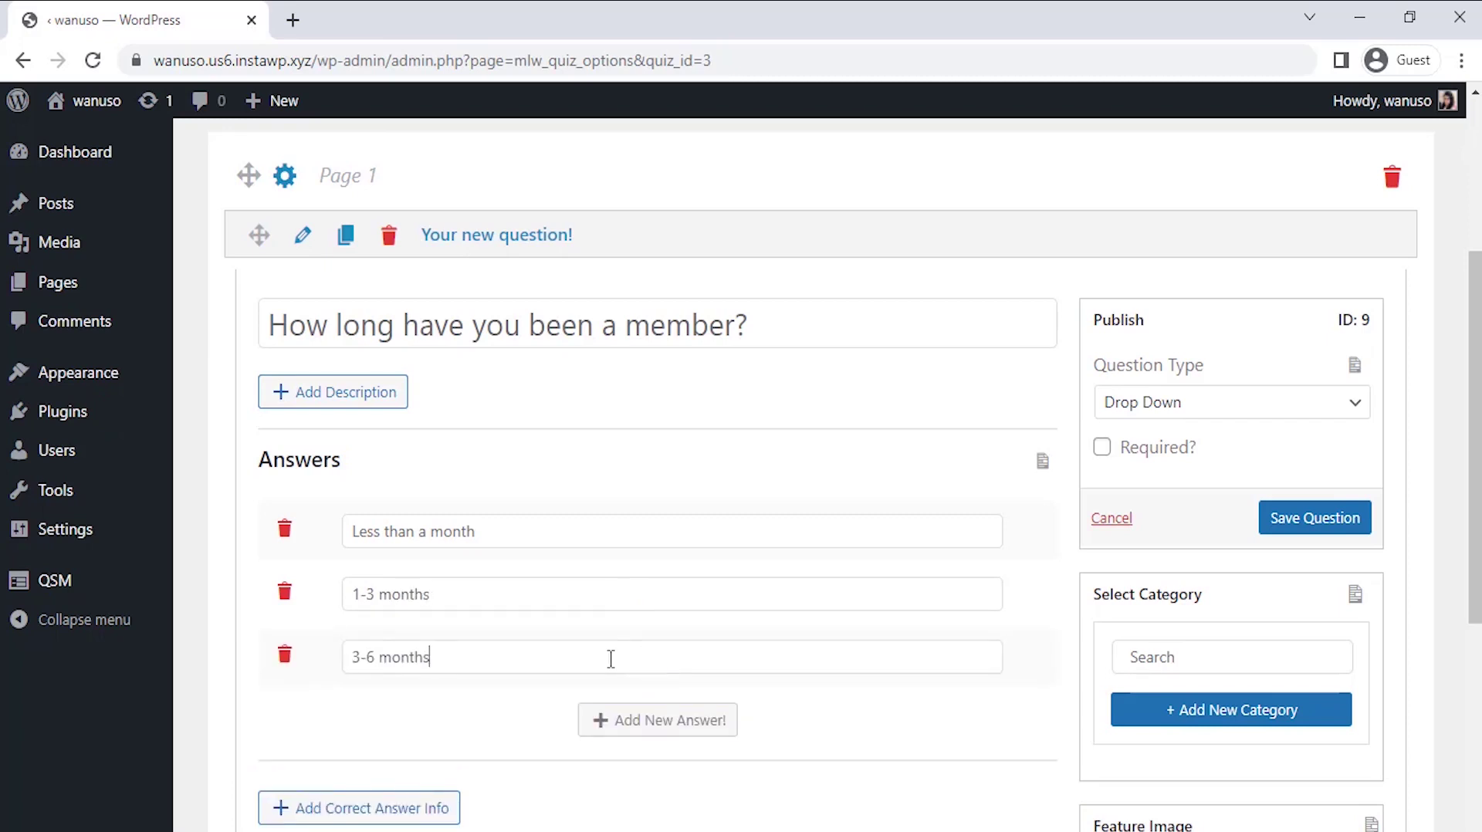
left_click(610, 717)
type("Over a year")
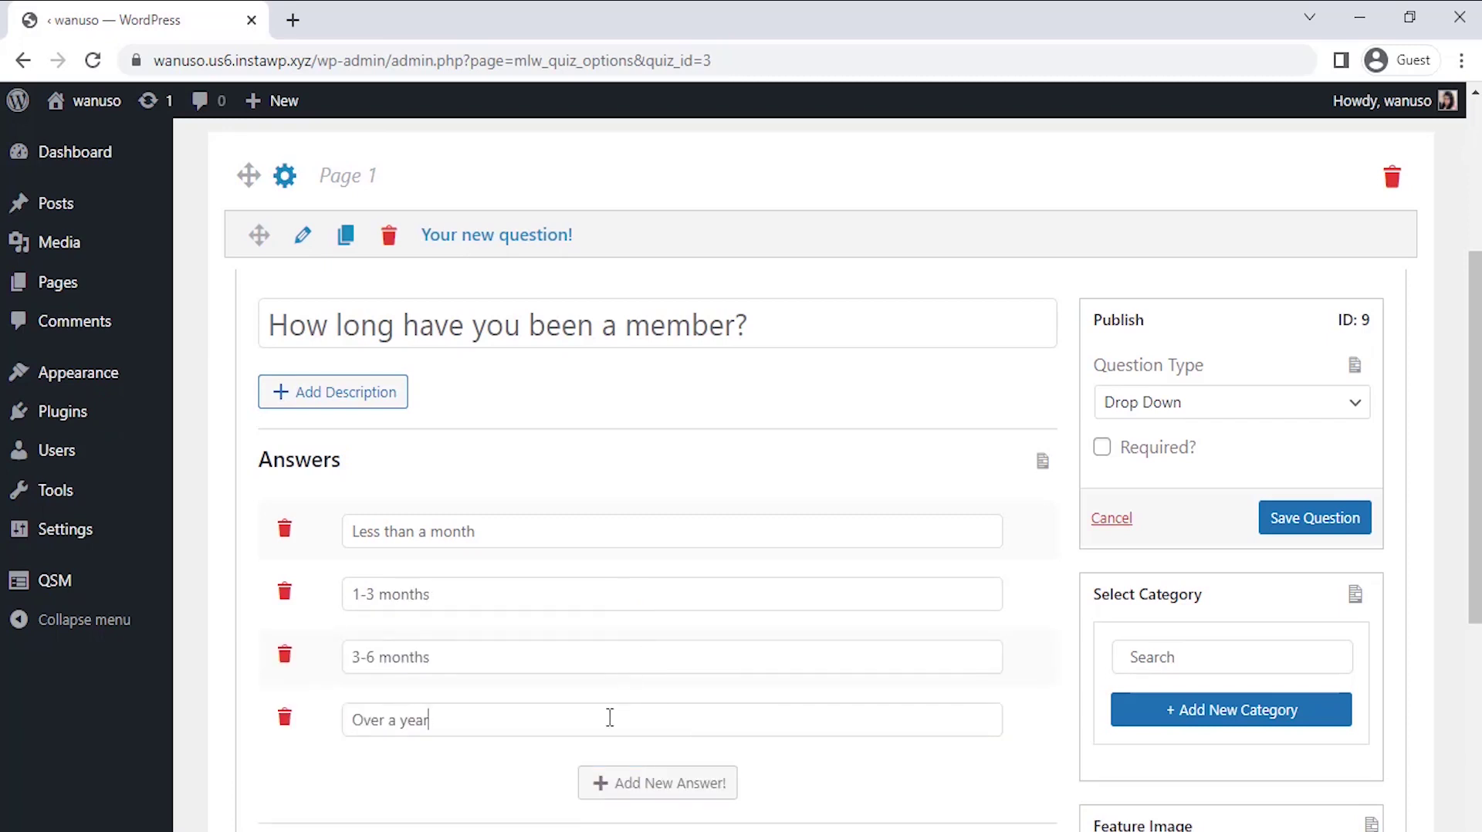
left_click(1150, 455)
left_click(1150, 455)
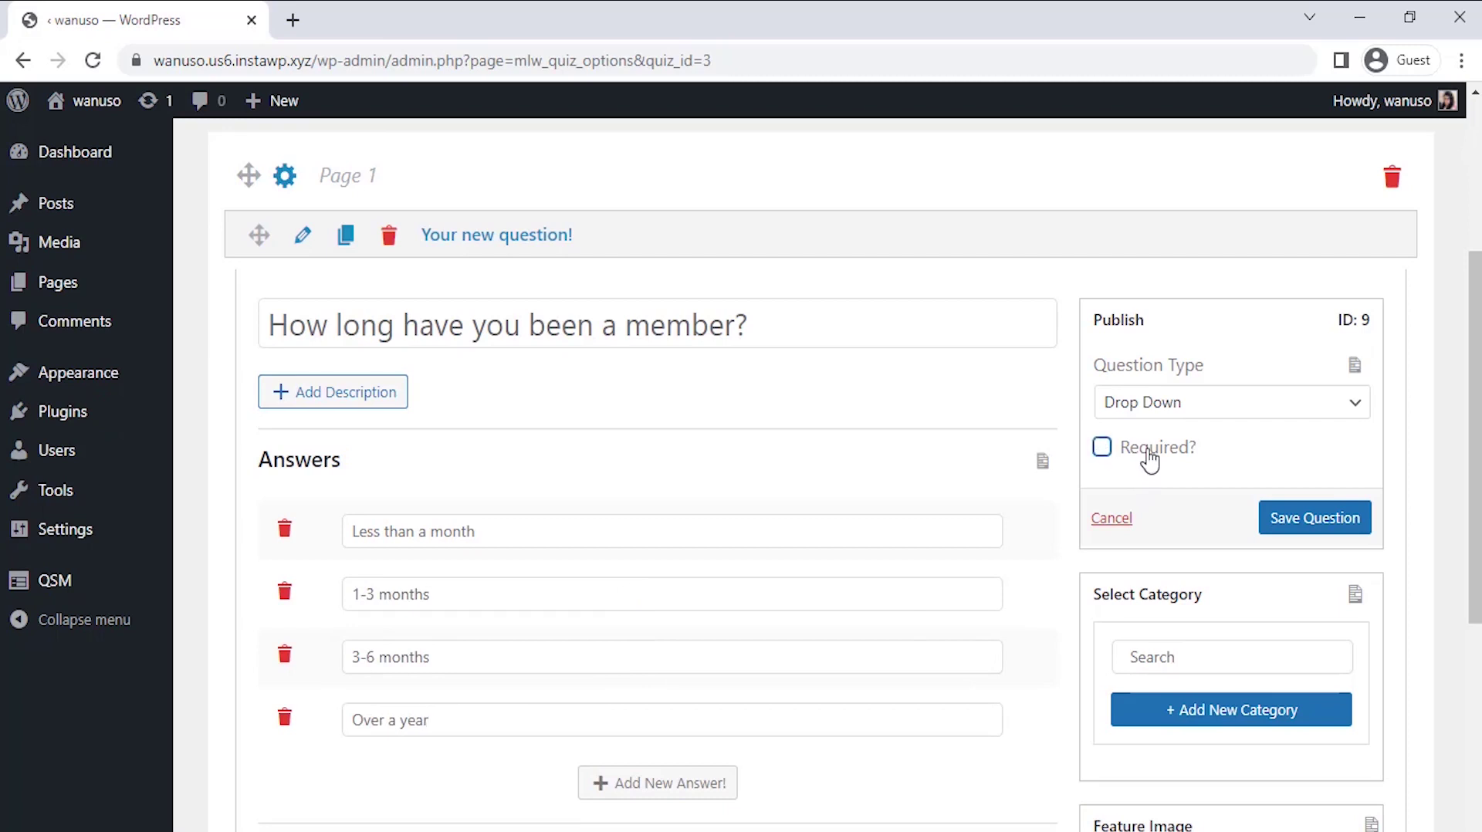
left_click(1286, 522)
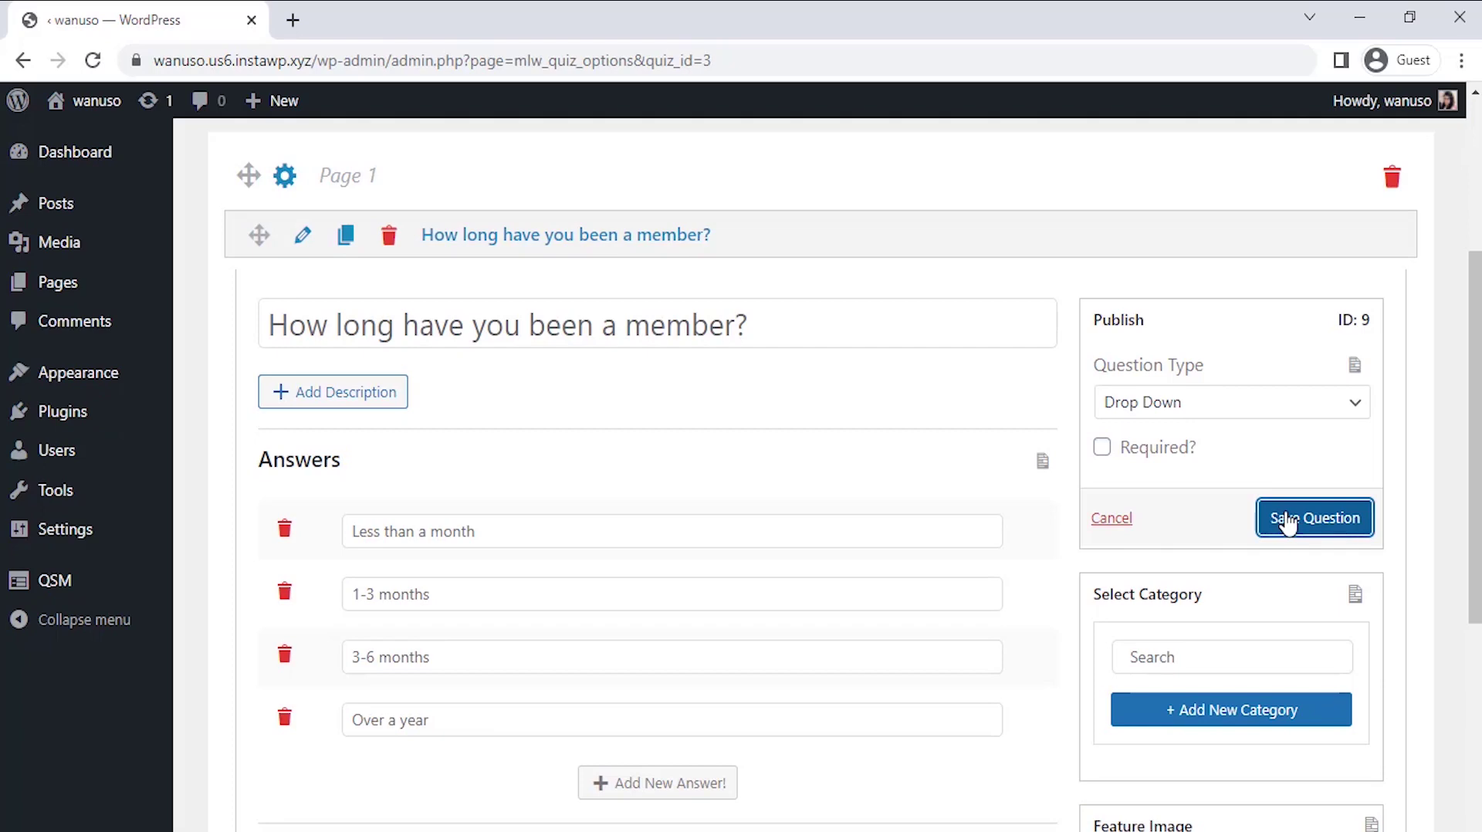
Add a second question titled 'How did you hear about us?'.
scroll(1007, 384, "down", 6)
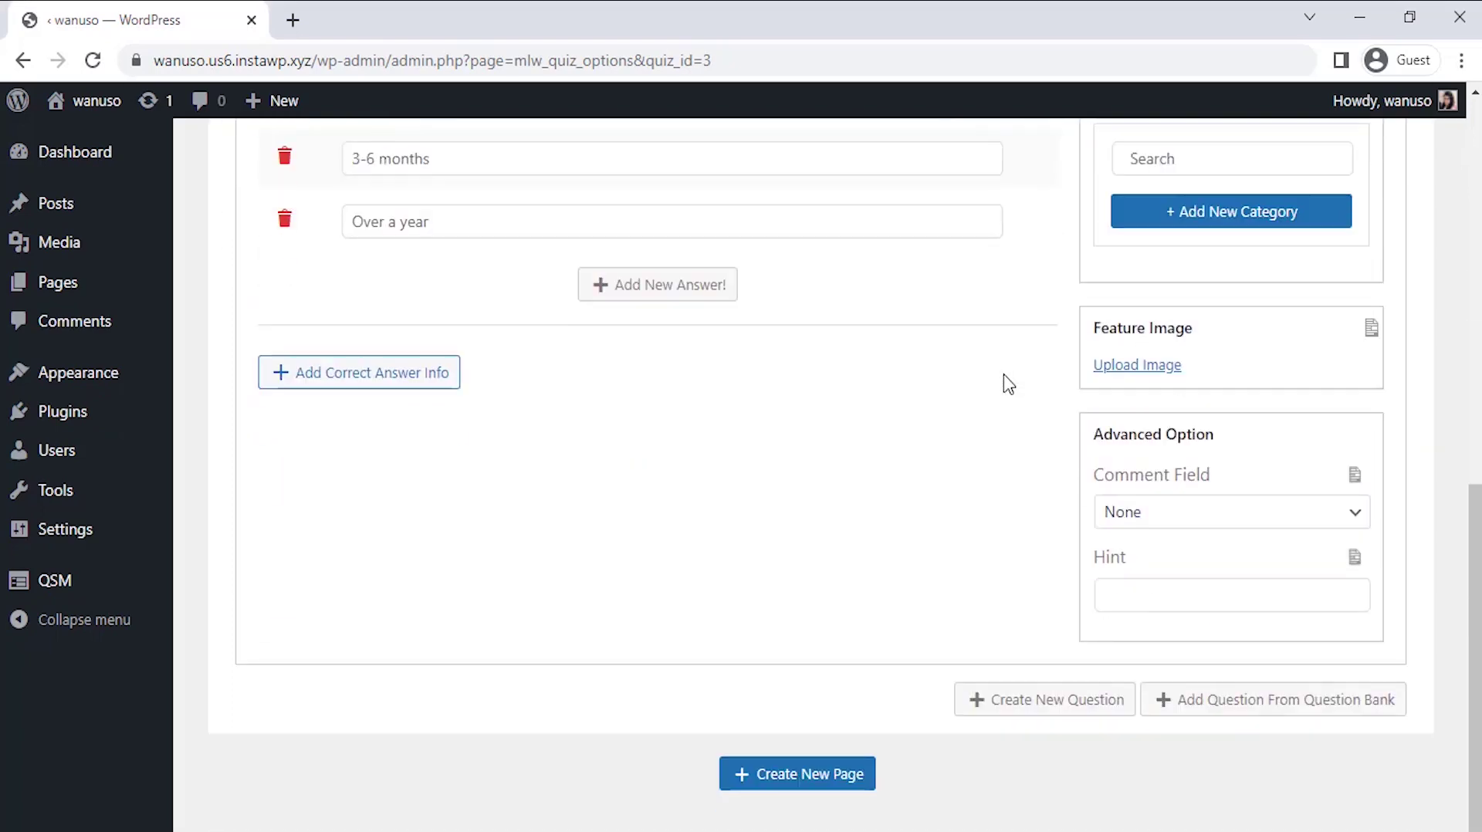
left_click(1029, 703)
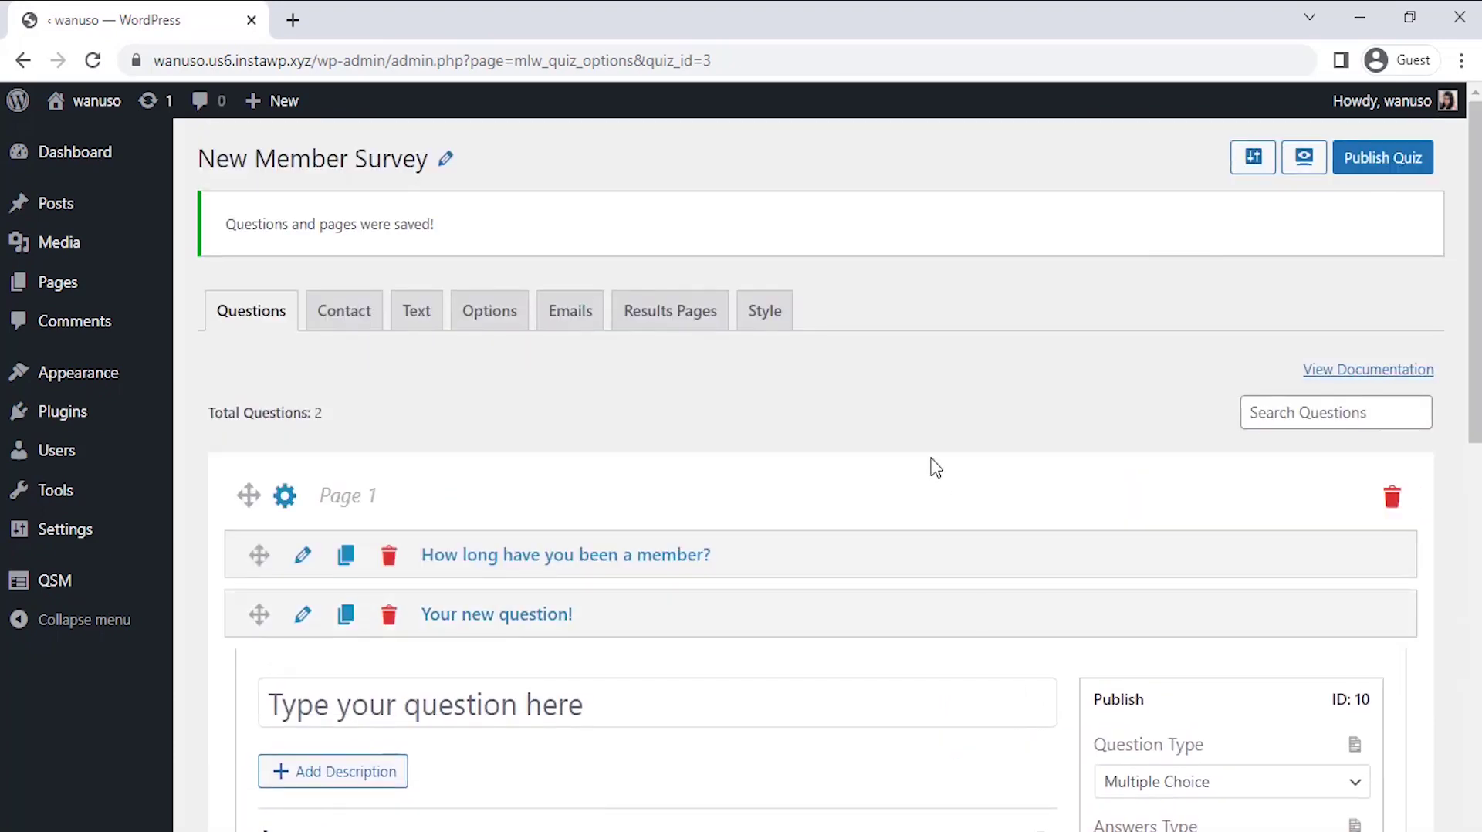
scroll(936, 469, "down", 2)
scroll(936, 469, "down", 2)
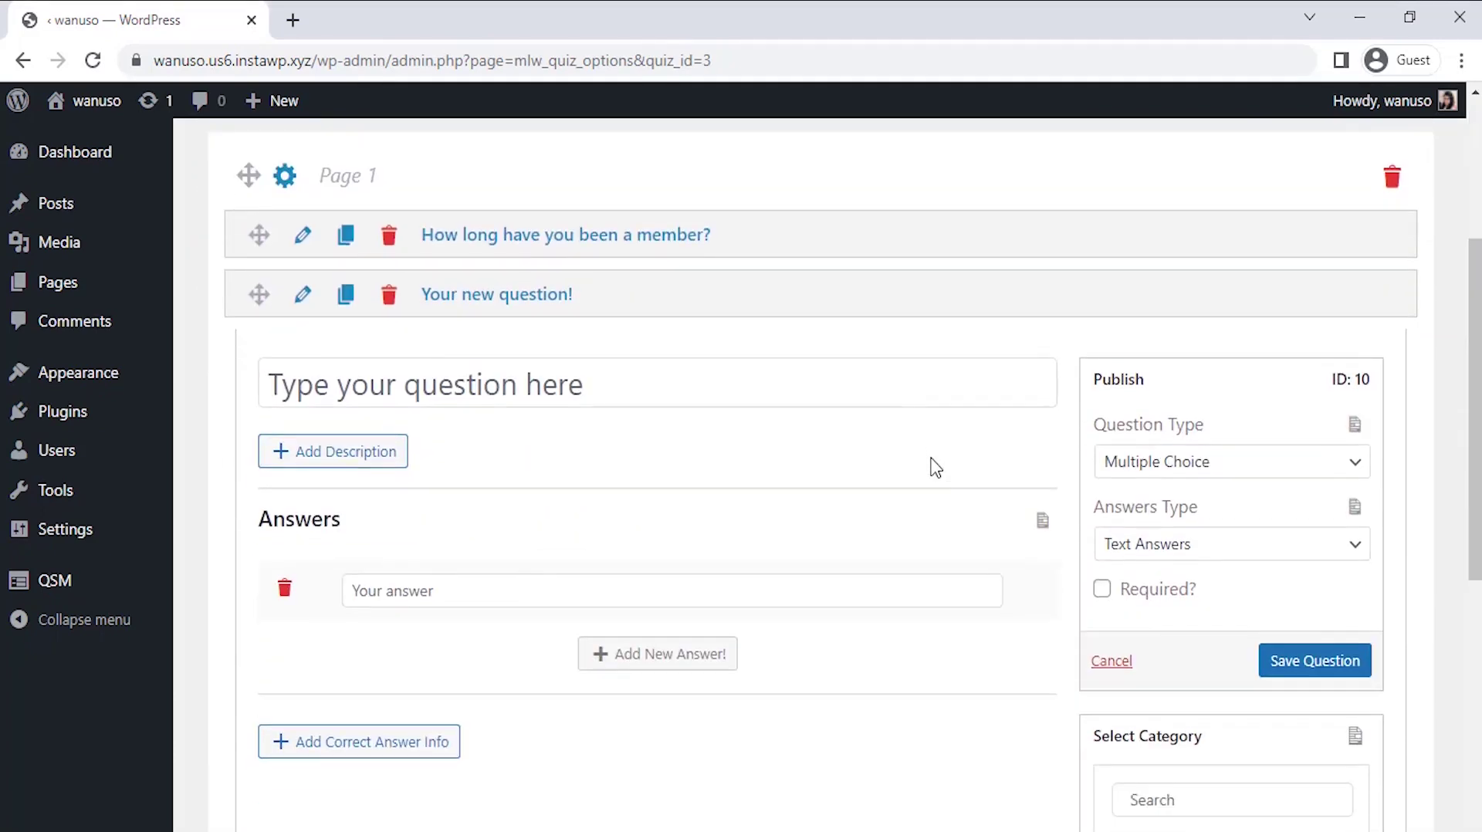
left_click(709, 383)
type("Ho")
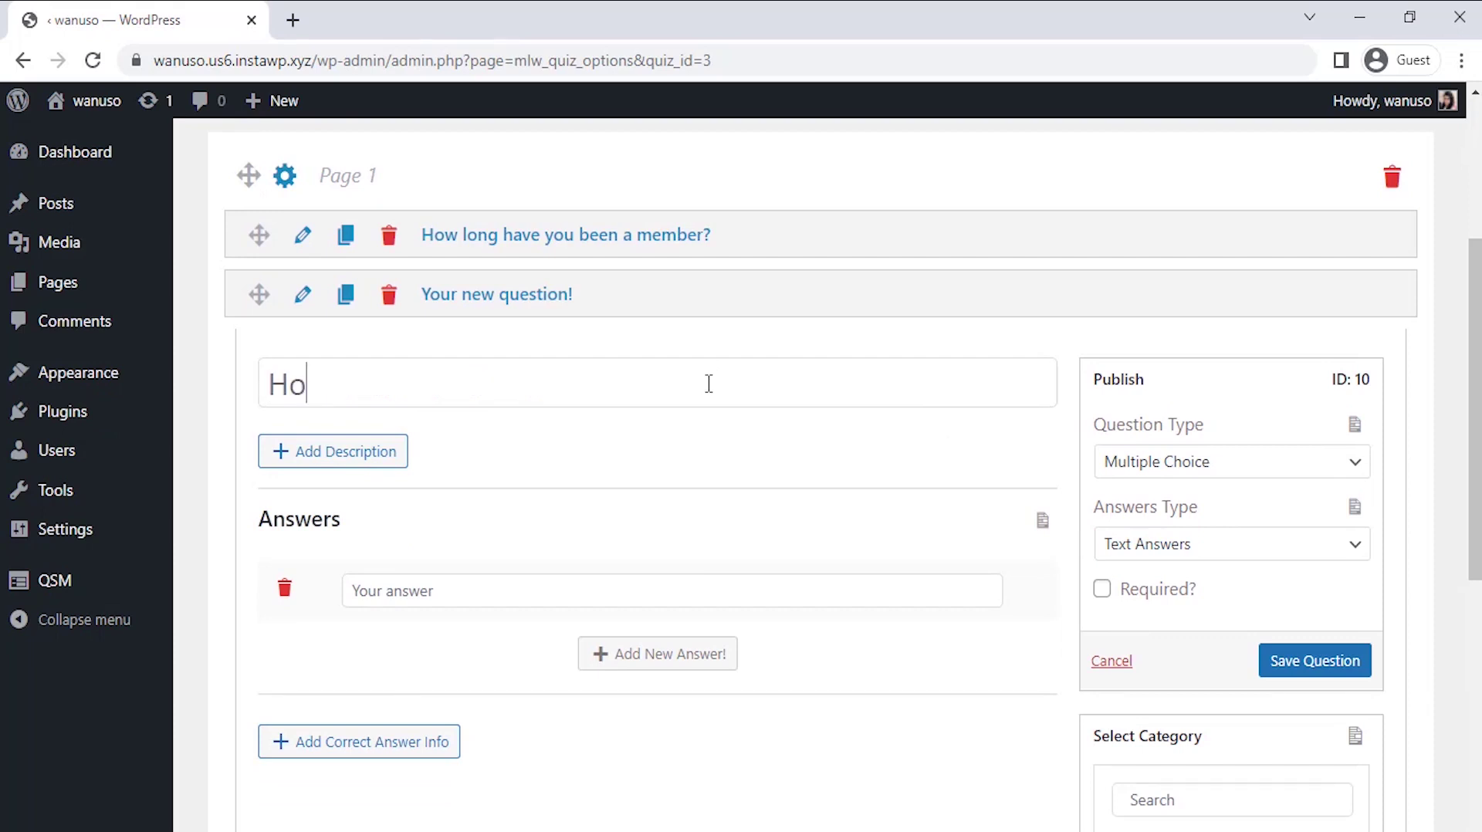
type("w did you hear a")
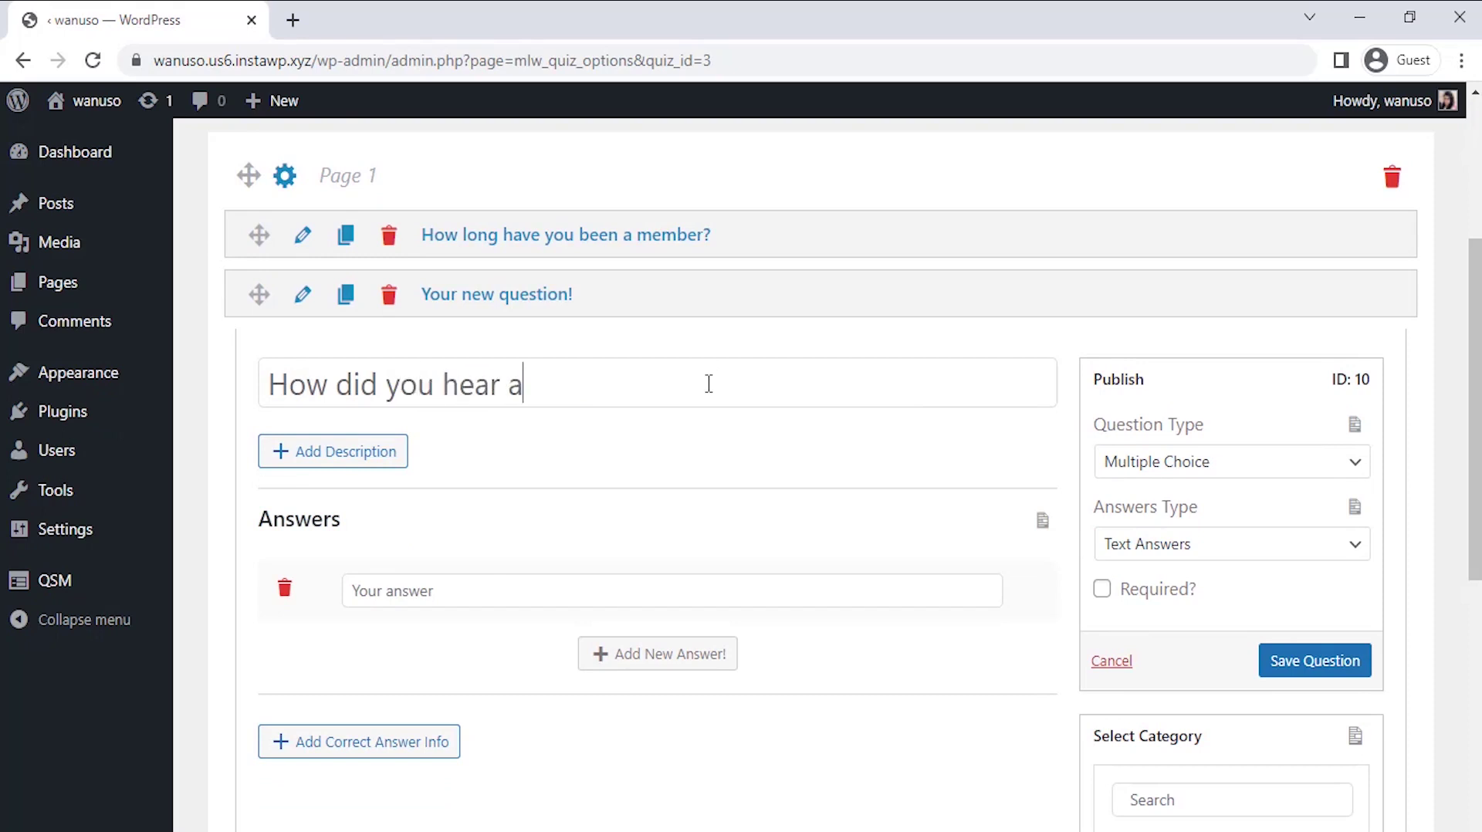
type("bout us?")
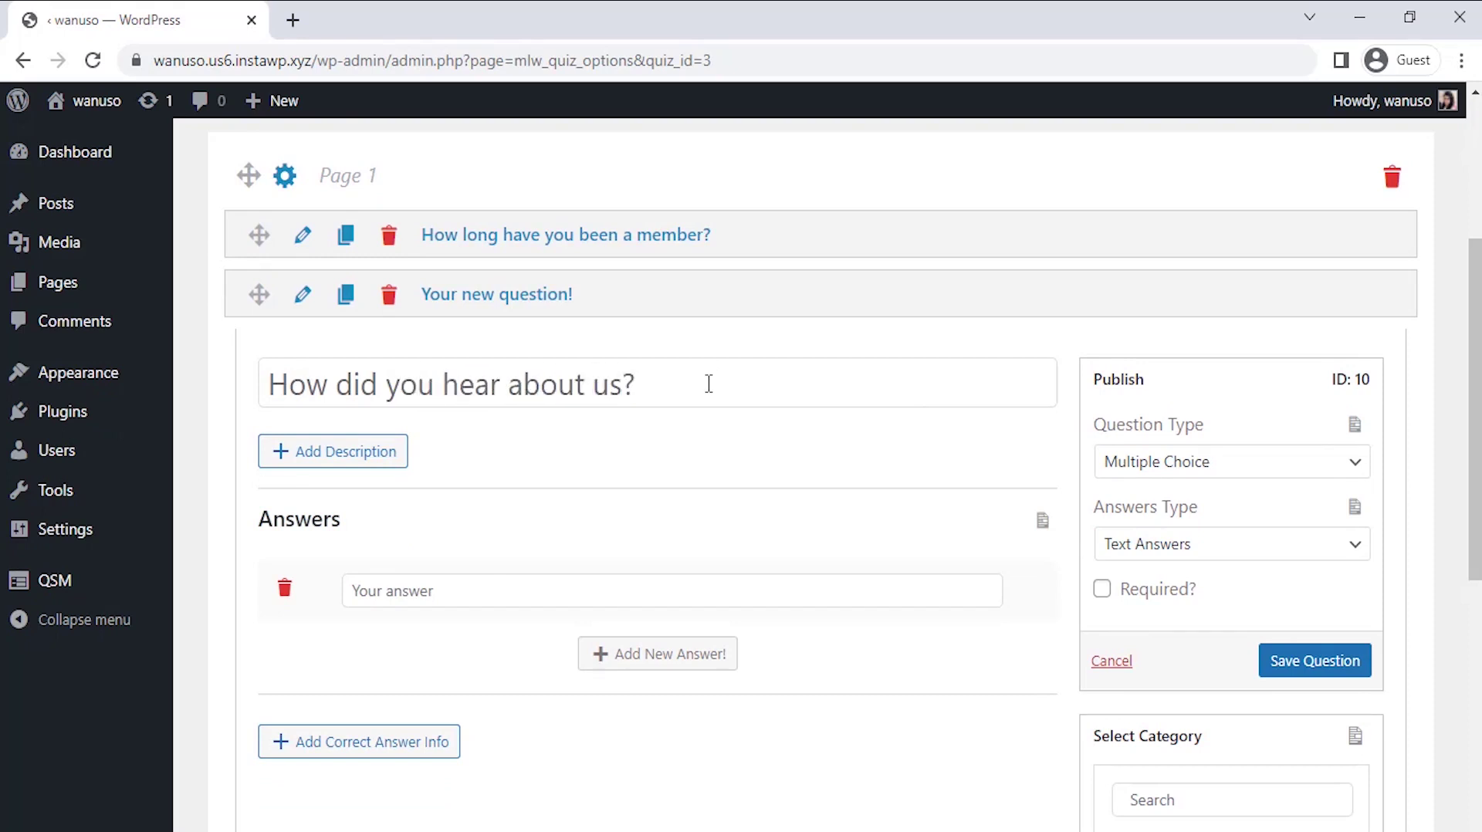
Give it answers News paper, Podcasts, Social media and Word of mouth, and save.
scroll(1003, 494, "down", 1)
left_click(913, 500)
type("News paper")
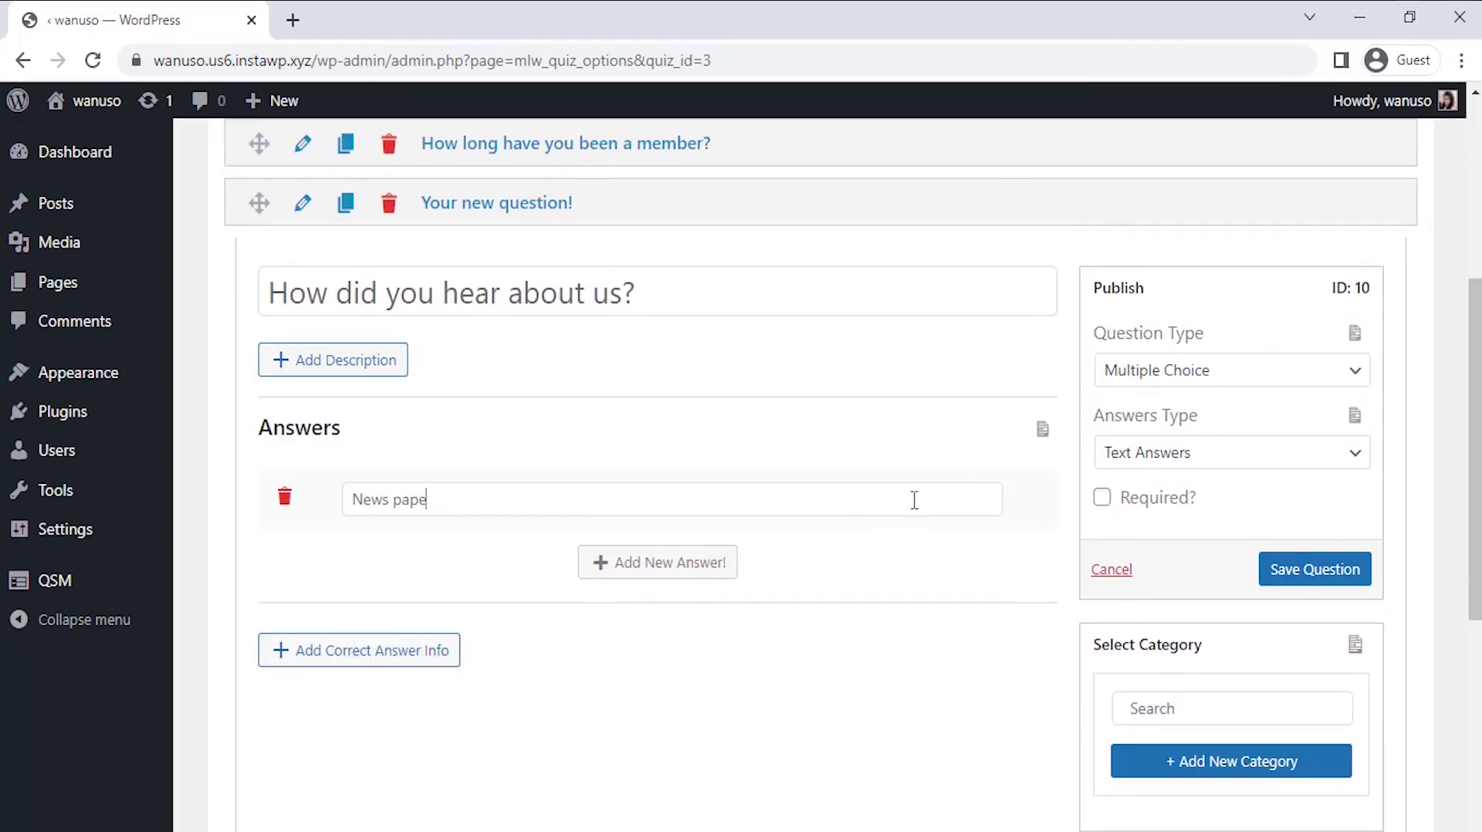
left_click(669, 563)
type("Podcasts")
left_click(626, 625)
type("Social media")
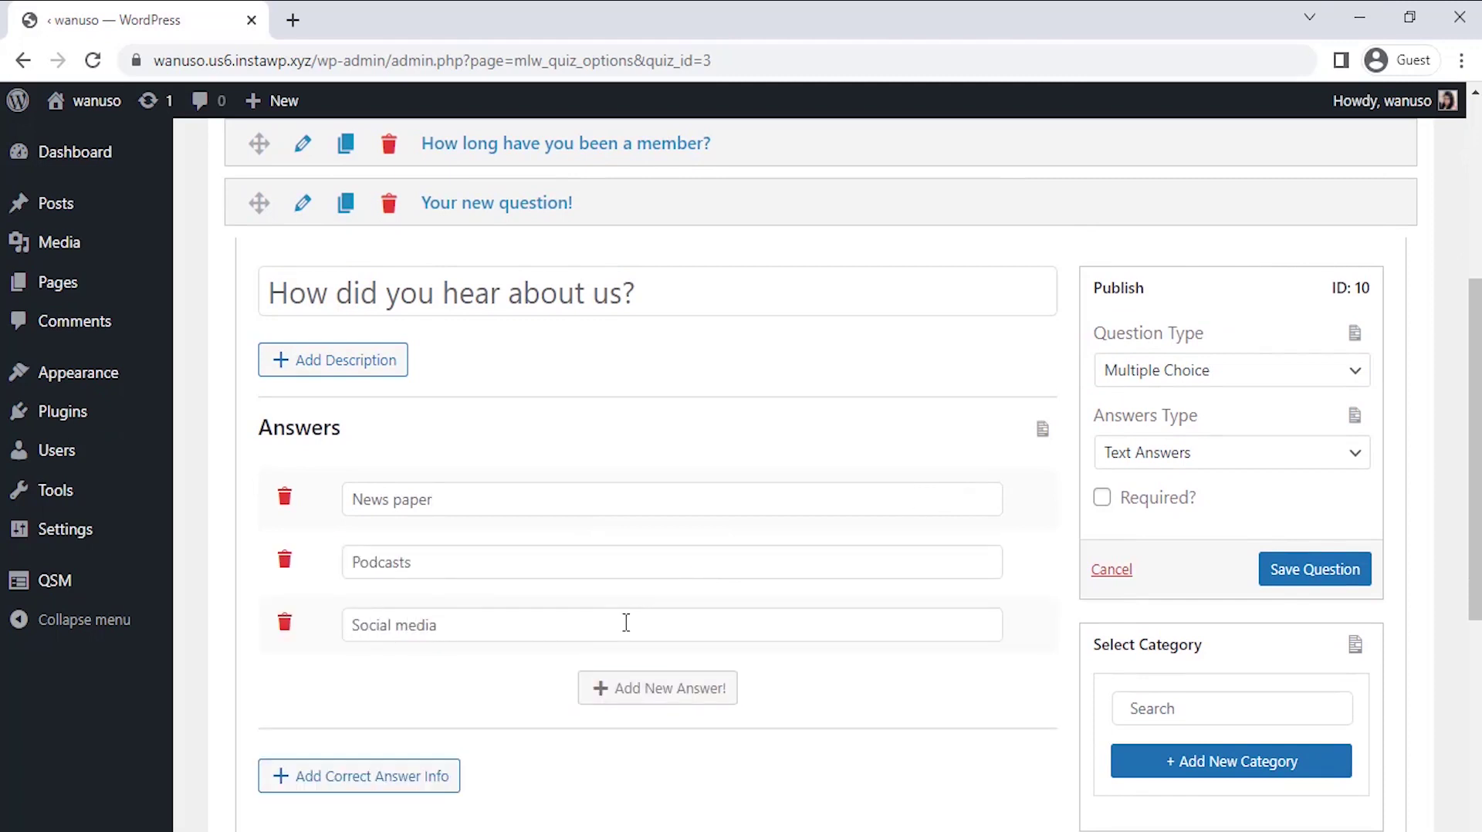
left_click(591, 689)
type("Word of mouth")
left_click(1306, 567)
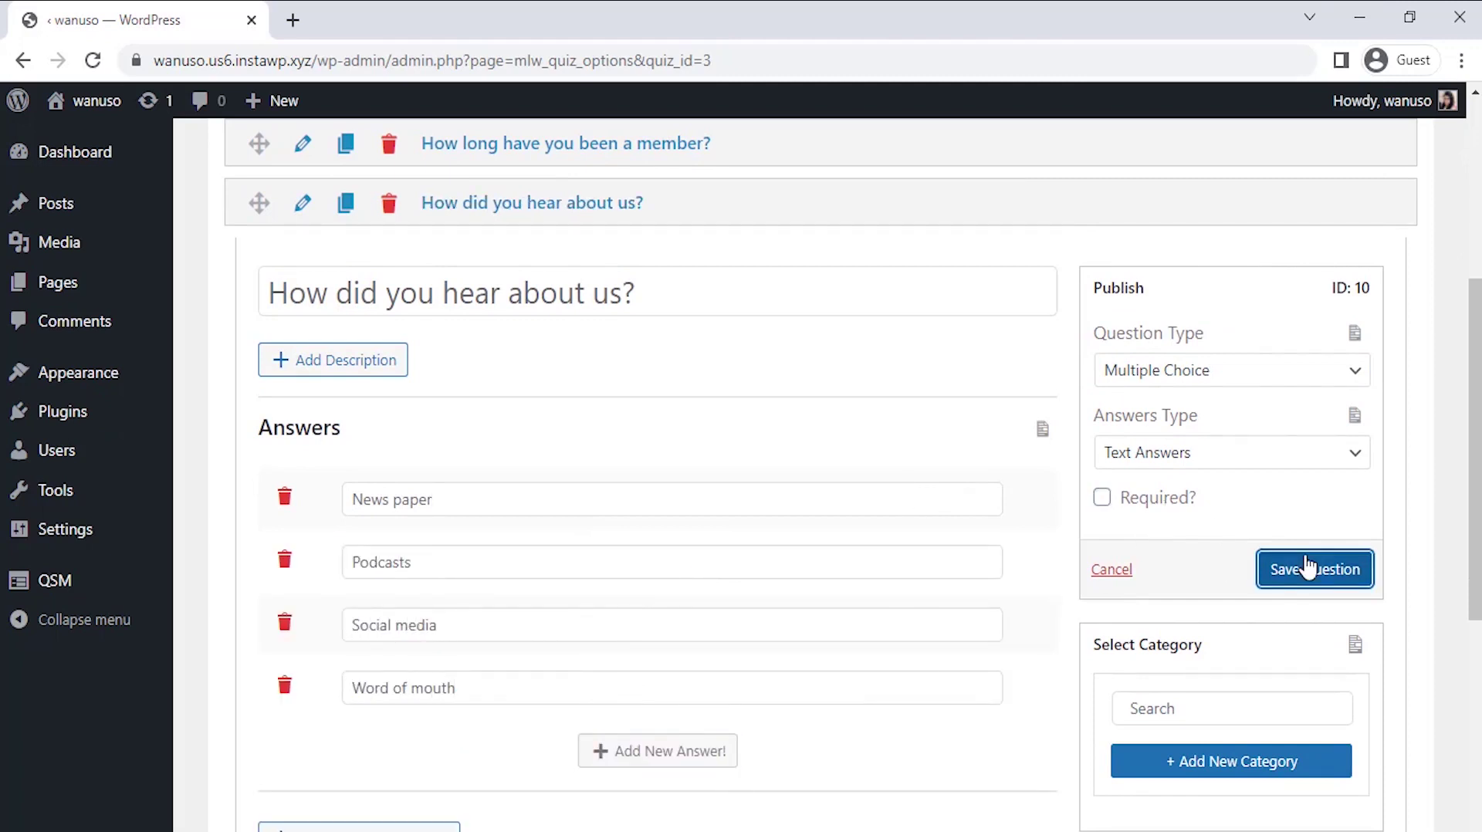
Title the third question 'Have you ever contacted to our customer support?' as Multiple Choice (Horizontal).
scroll(1081, 386, "down", 6)
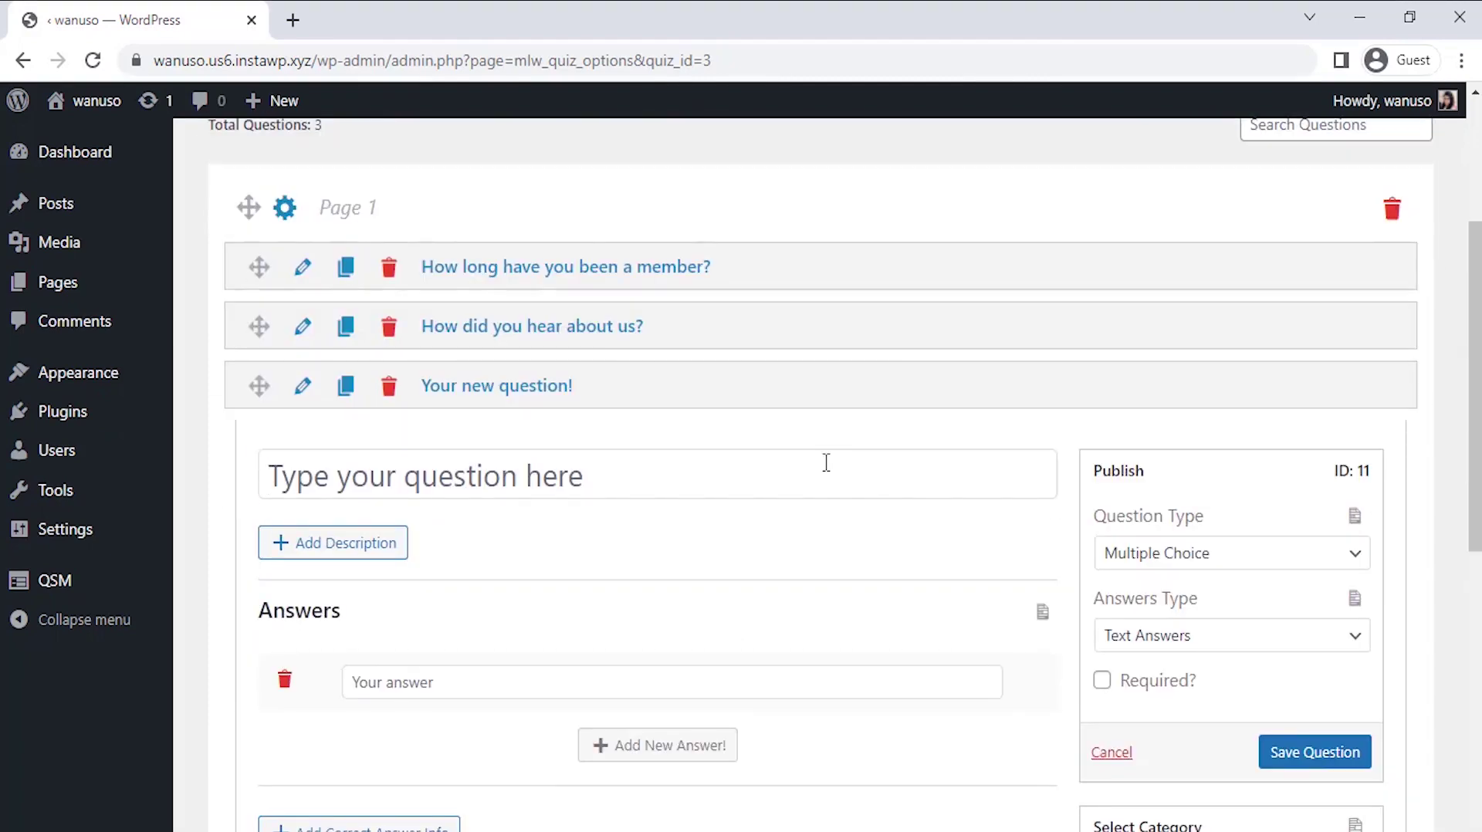
type("Have you ever contact")
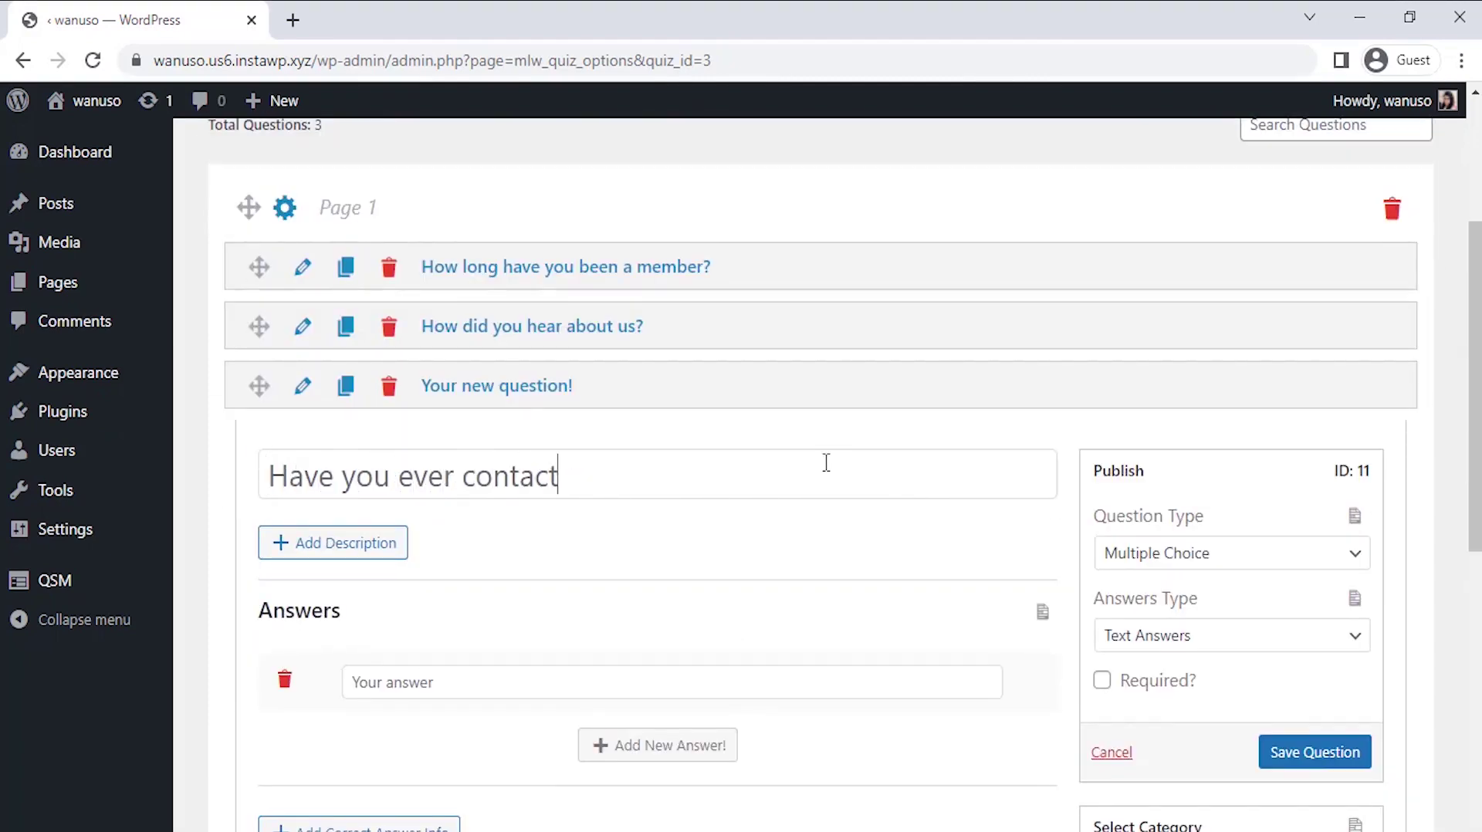
type("ed to our customer support?")
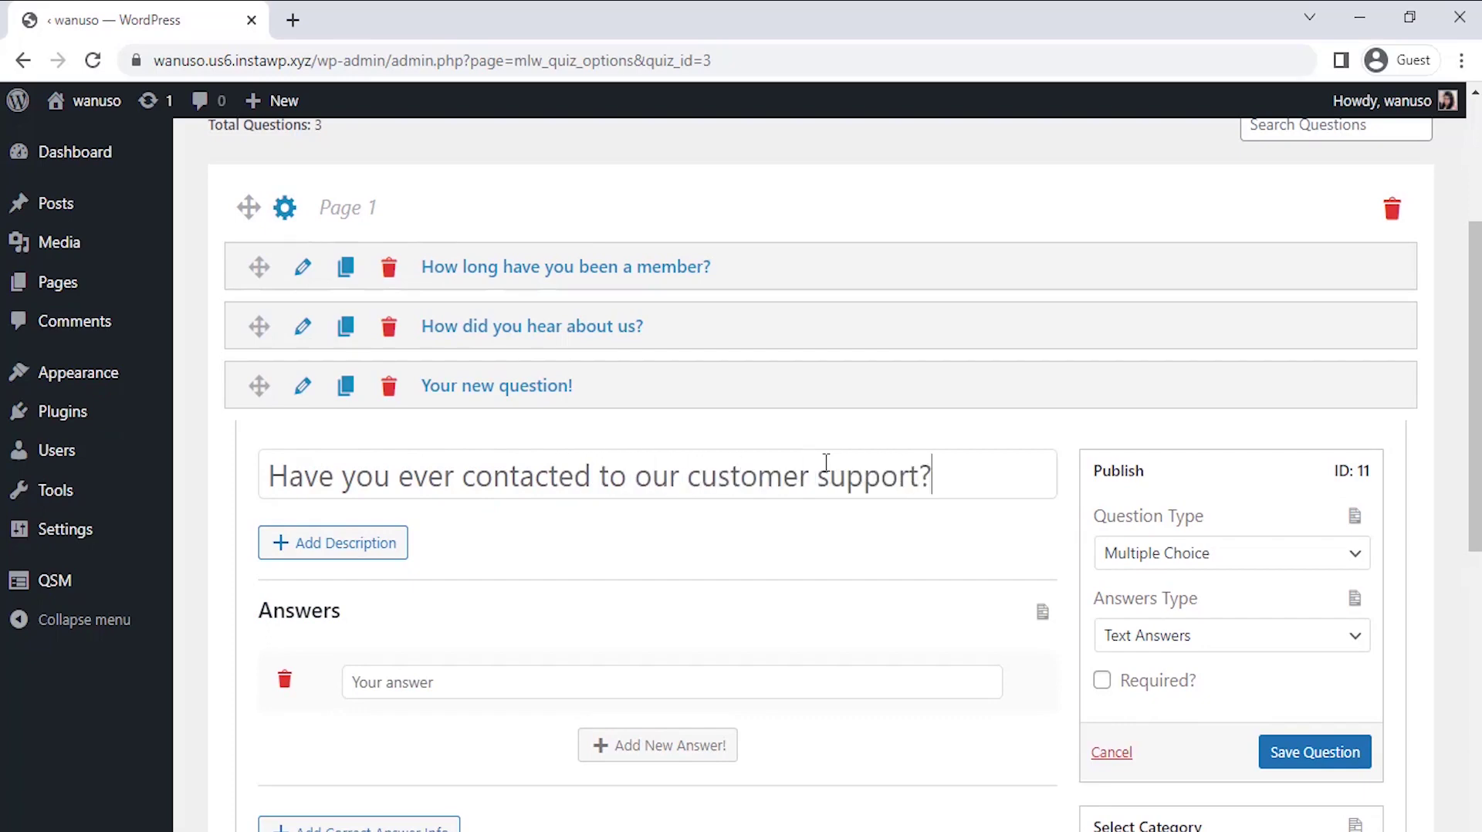
scroll(903, 533, "down", 2)
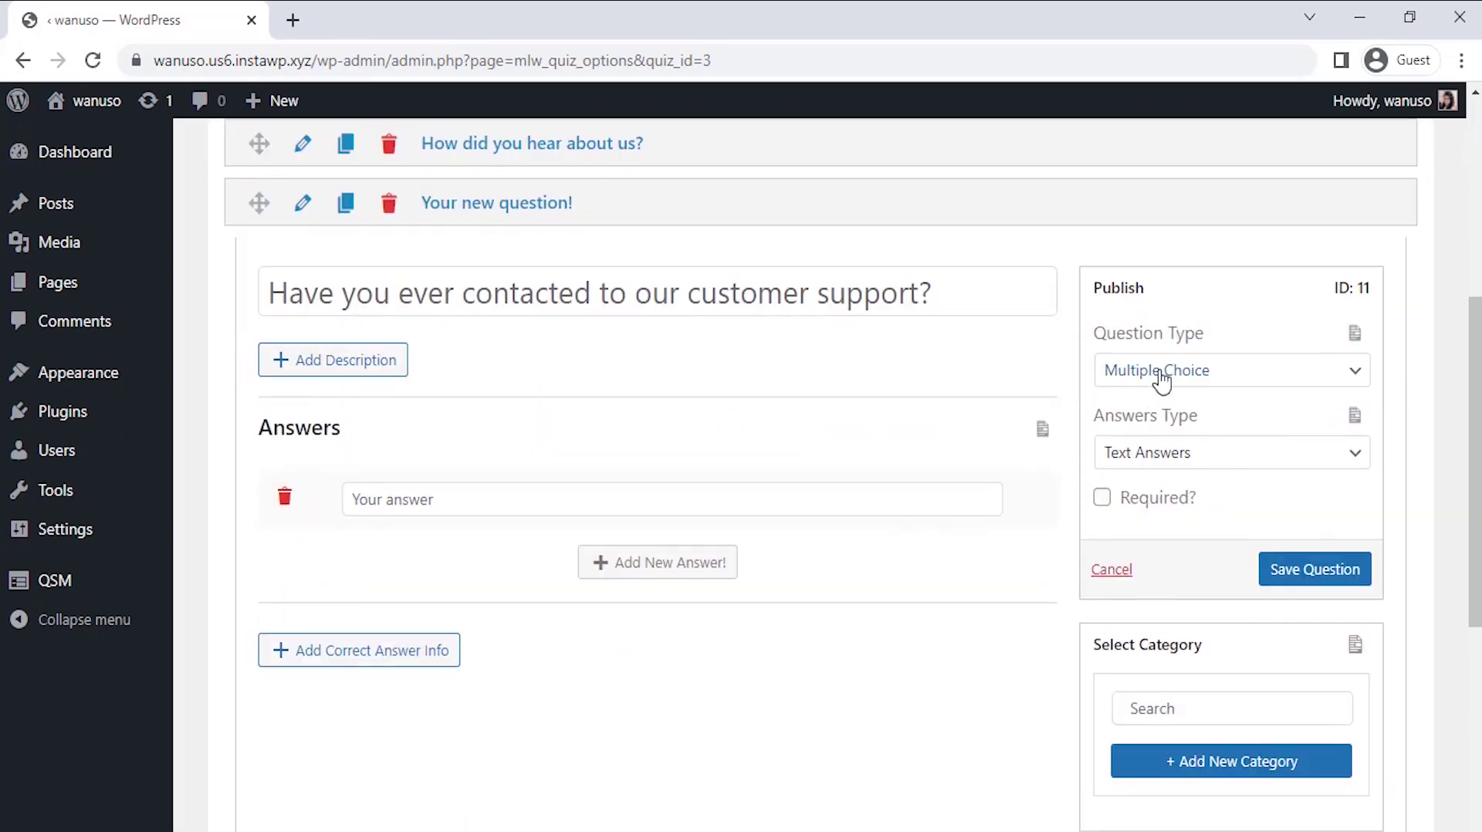
left_click(1160, 372)
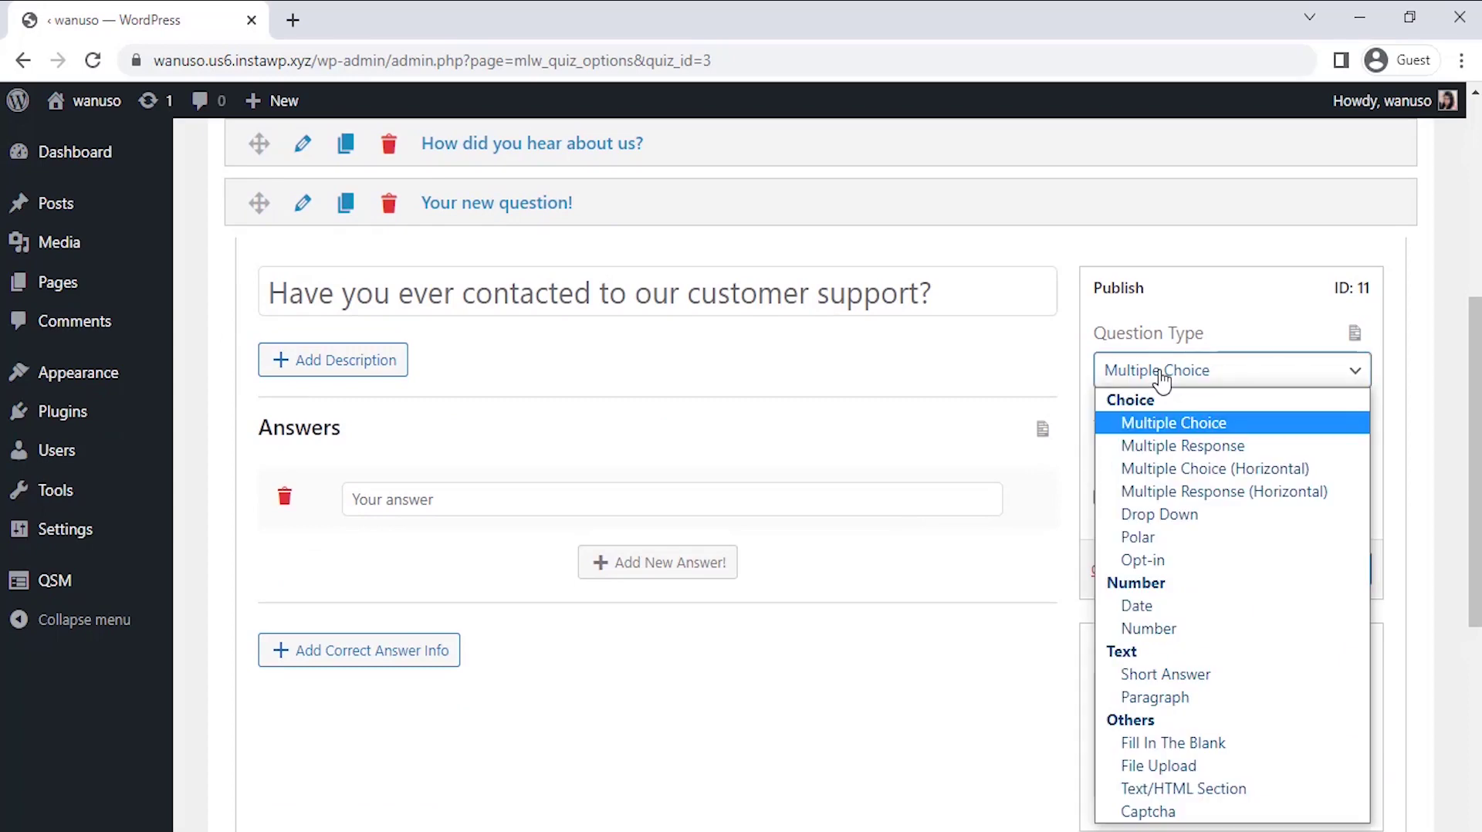
left_click(1161, 469)
Enter Yes and No as its answers and save the question.
left_click(767, 512)
type("Yes")
left_click(692, 571)
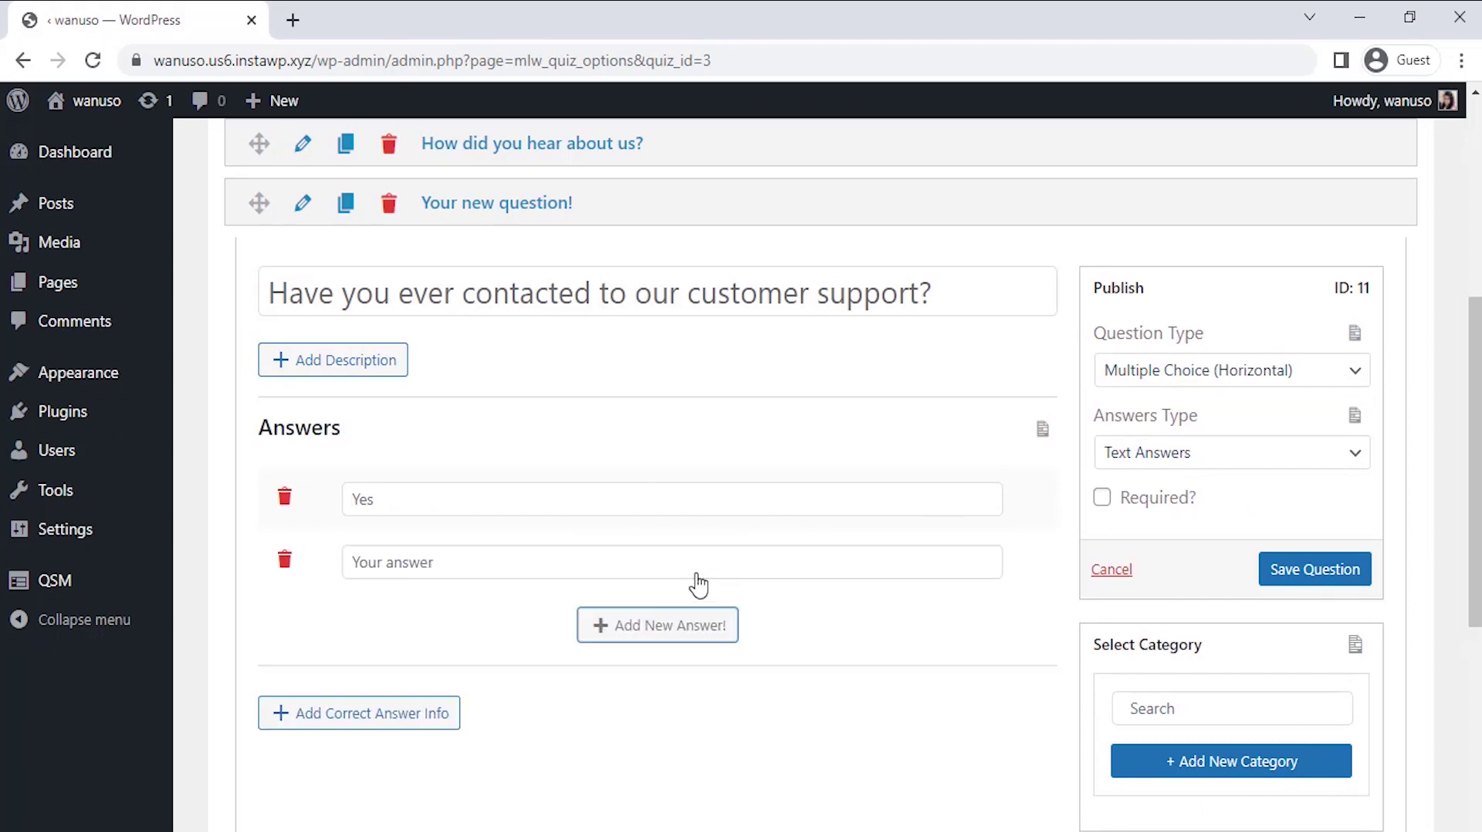
left_click(673, 572)
type("No")
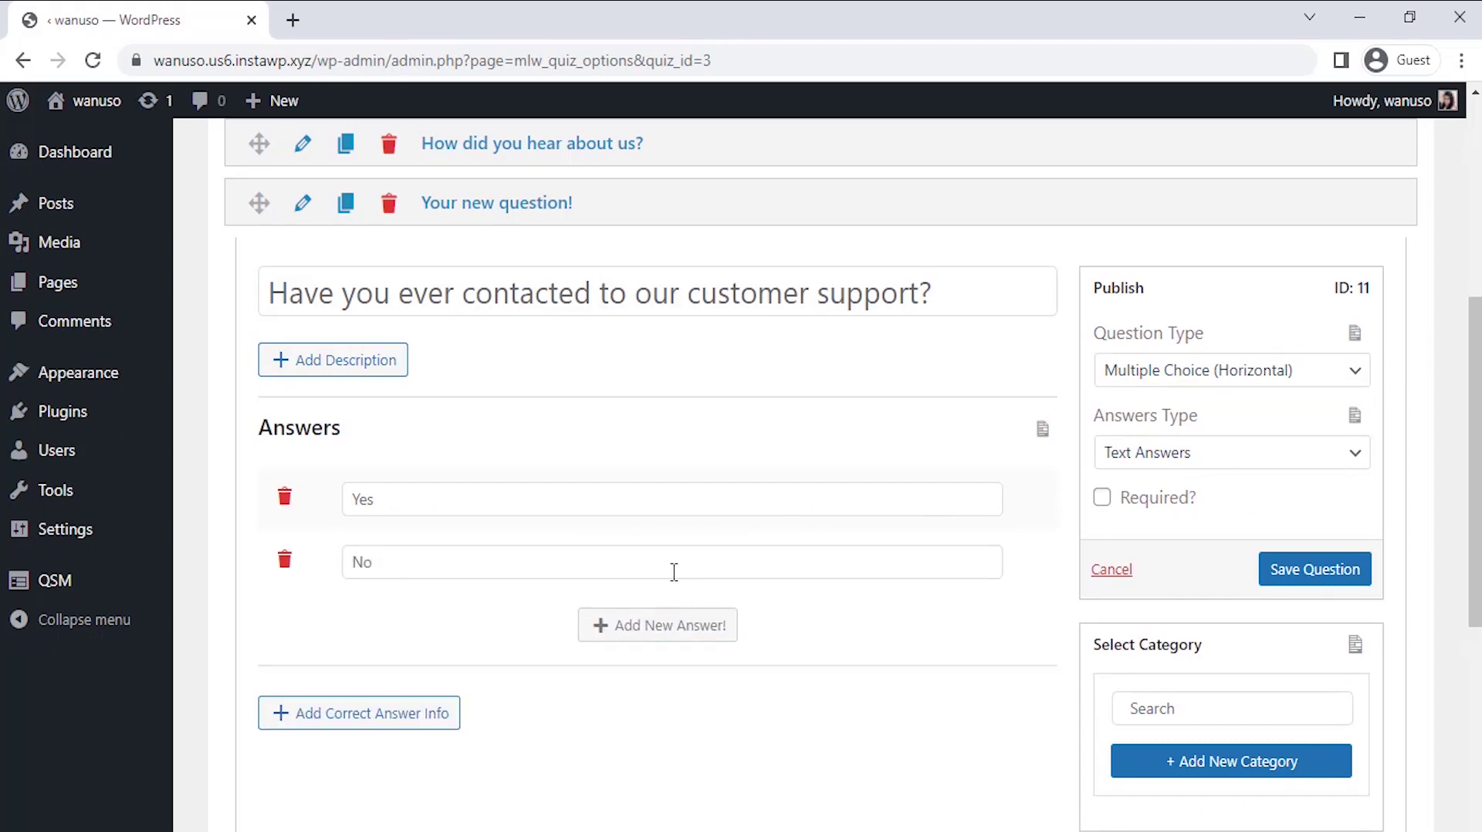
left_click(1281, 575)
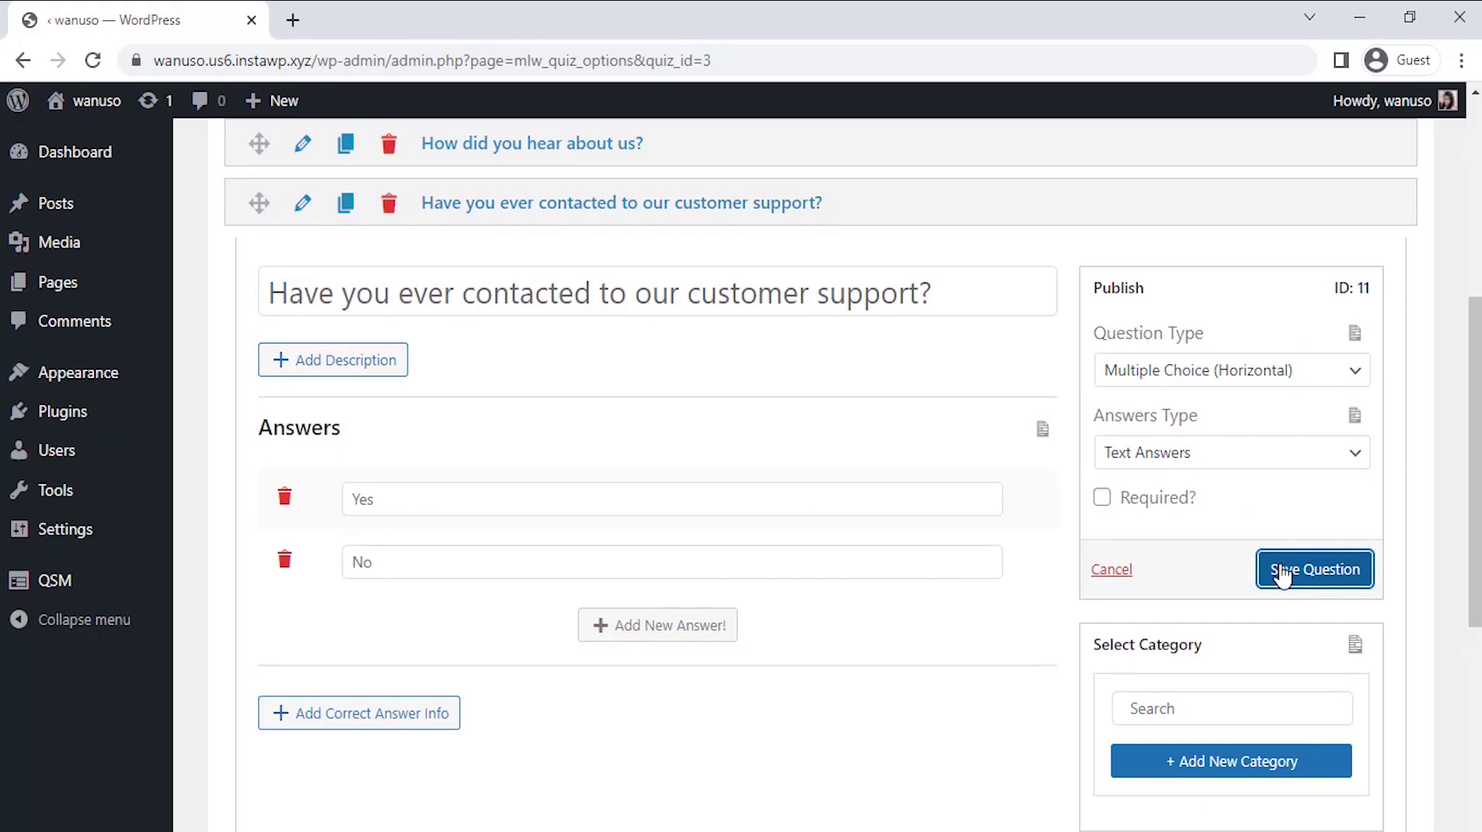
Add a Paragraph question 'What's the most precious thing about having a membership with us?' and save it.
scroll(960, 368, "down", 7)
left_click(1025, 705)
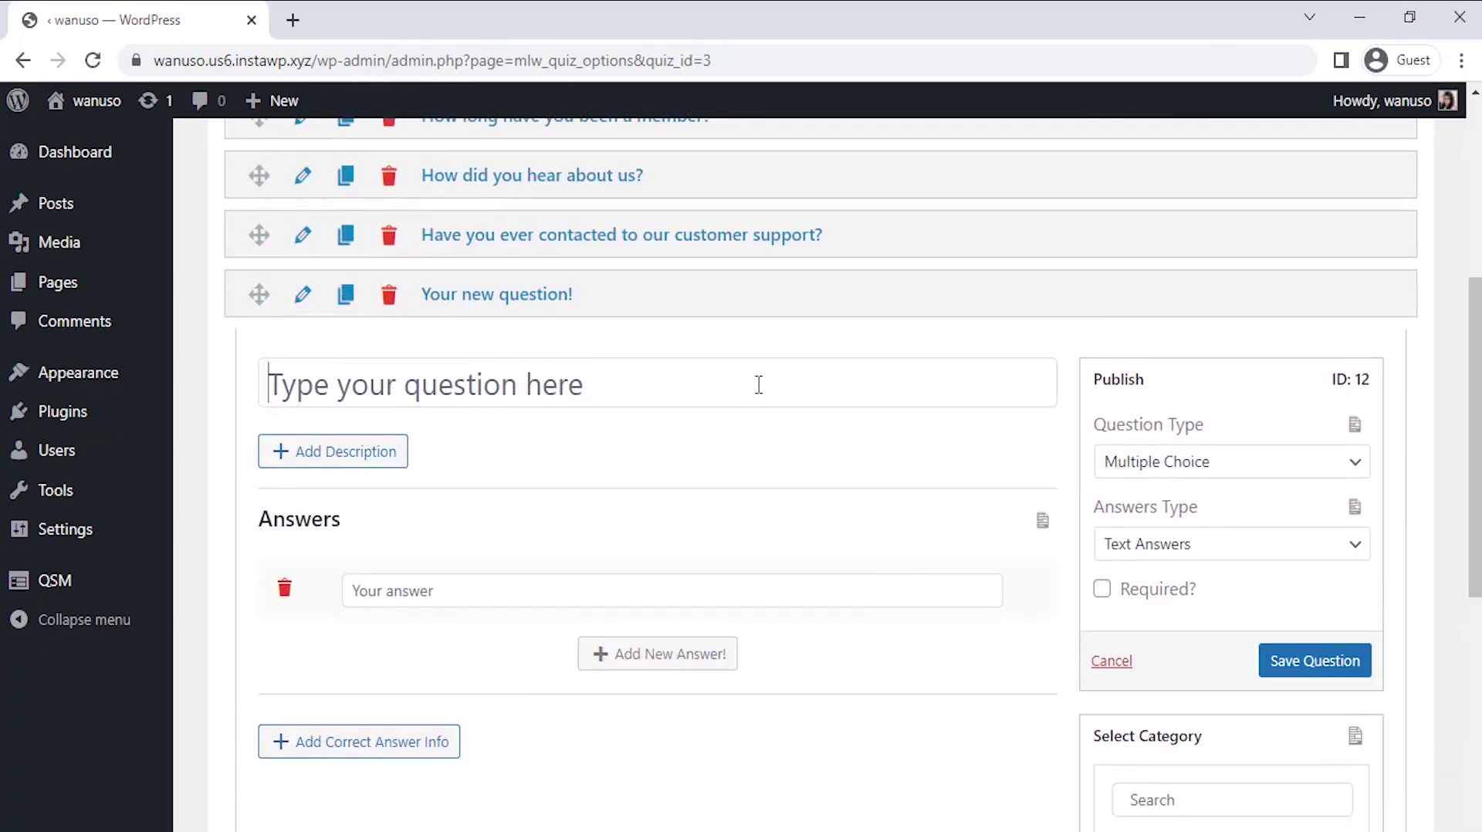
type("What's the most ")
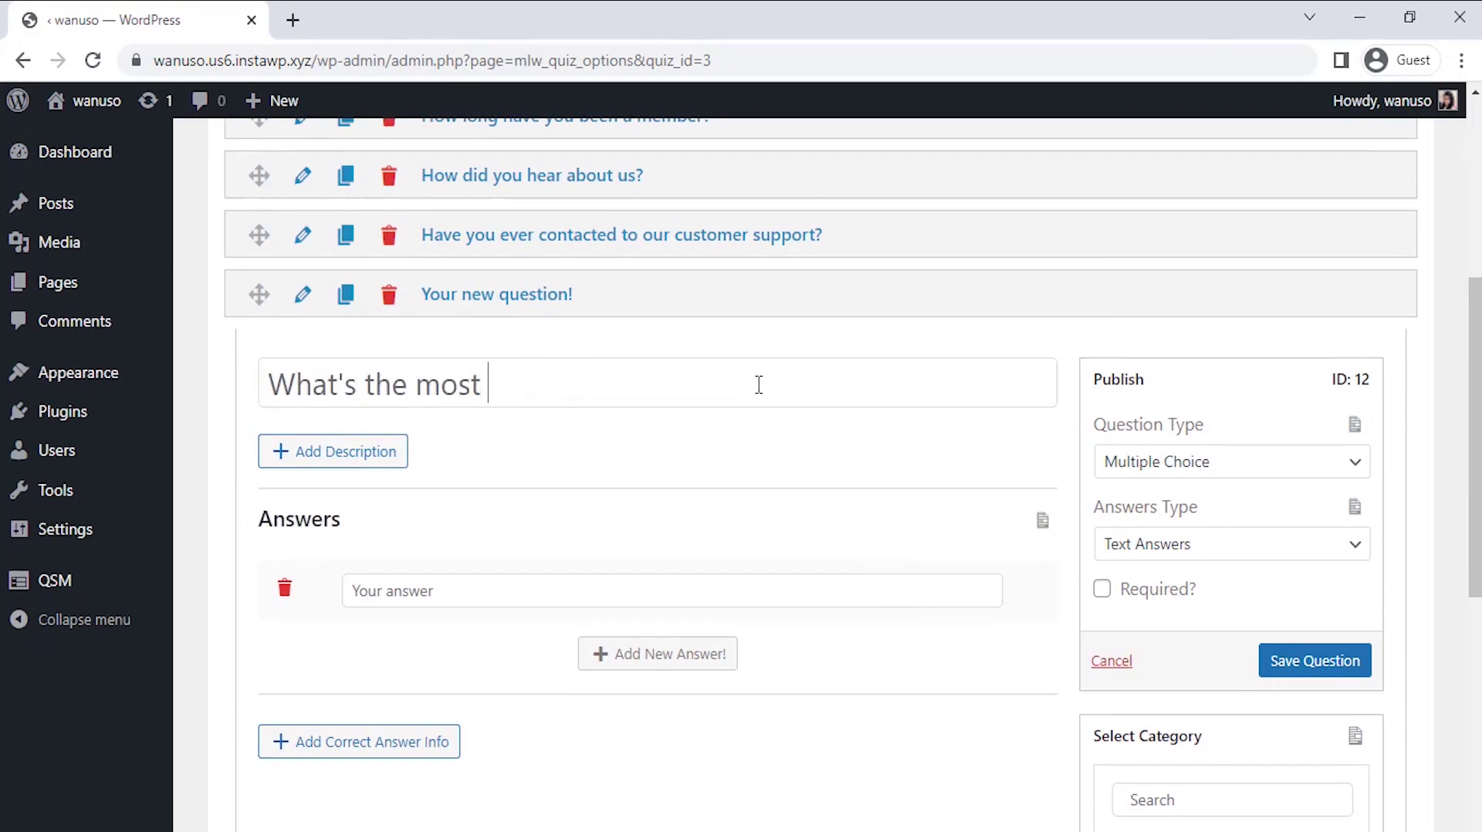
type("precious thing")
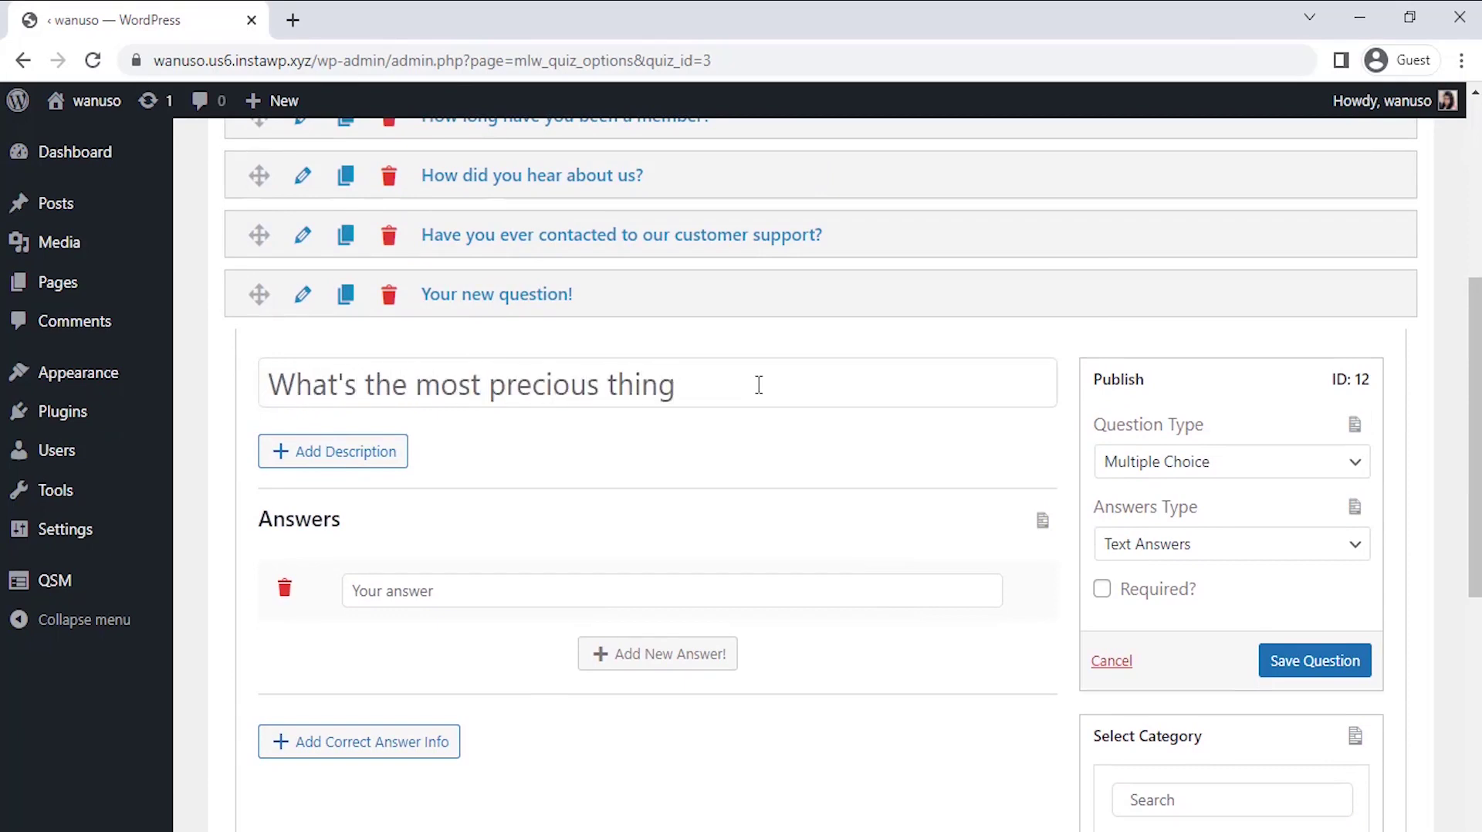
type(" about having a mem")
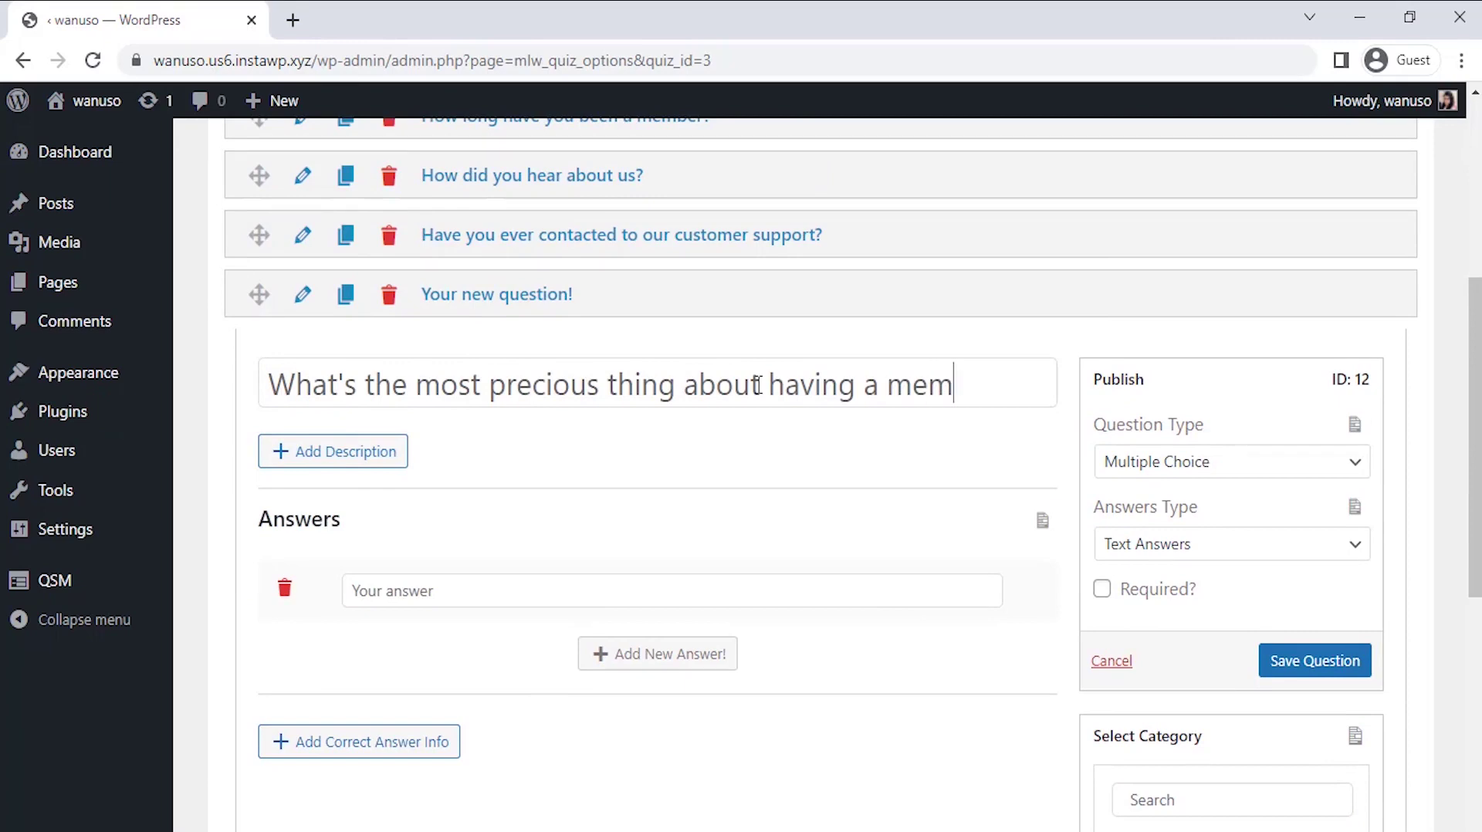
type("bership with us")
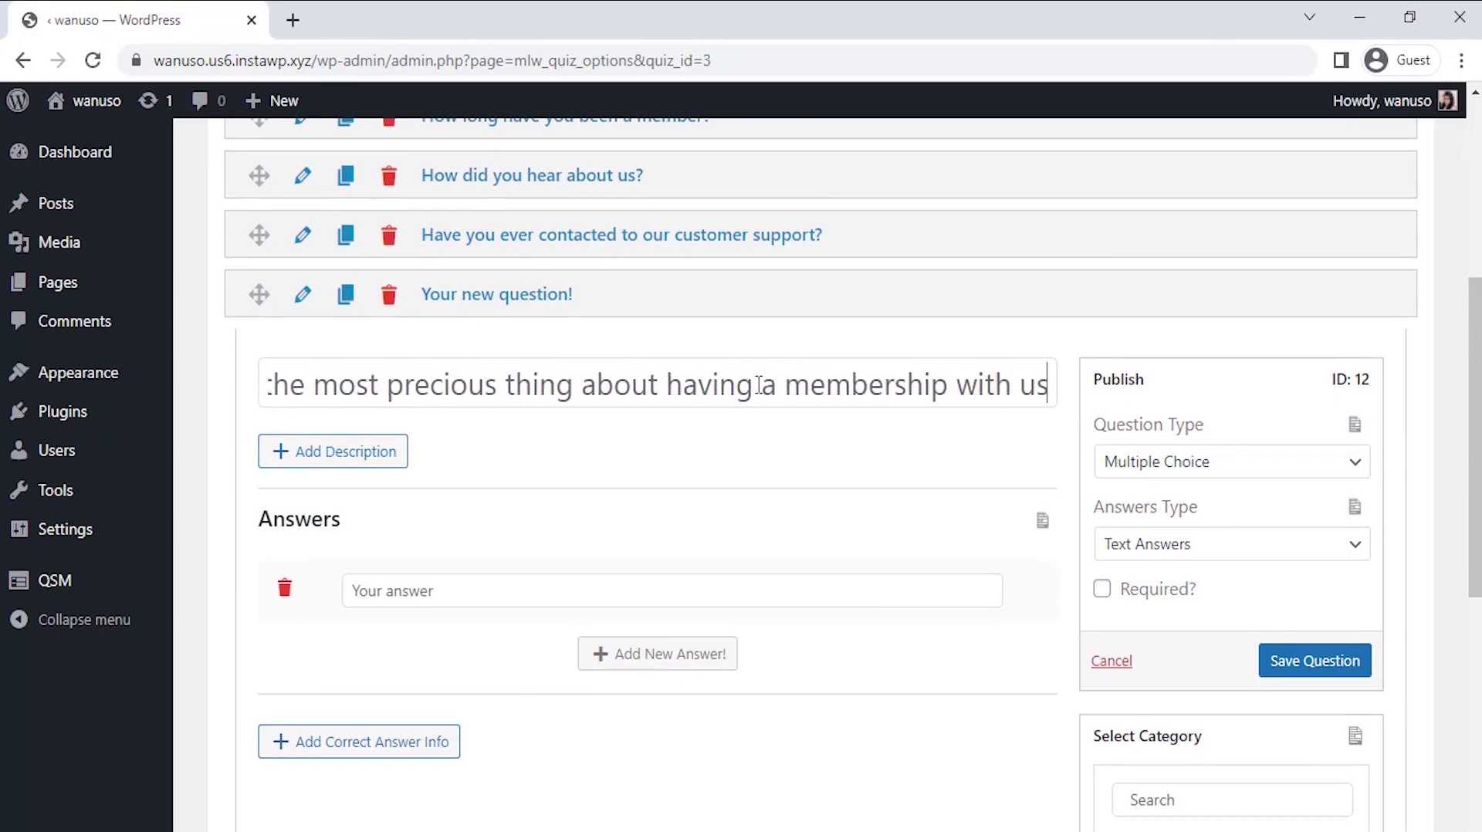
type("?")
left_click(1150, 466)
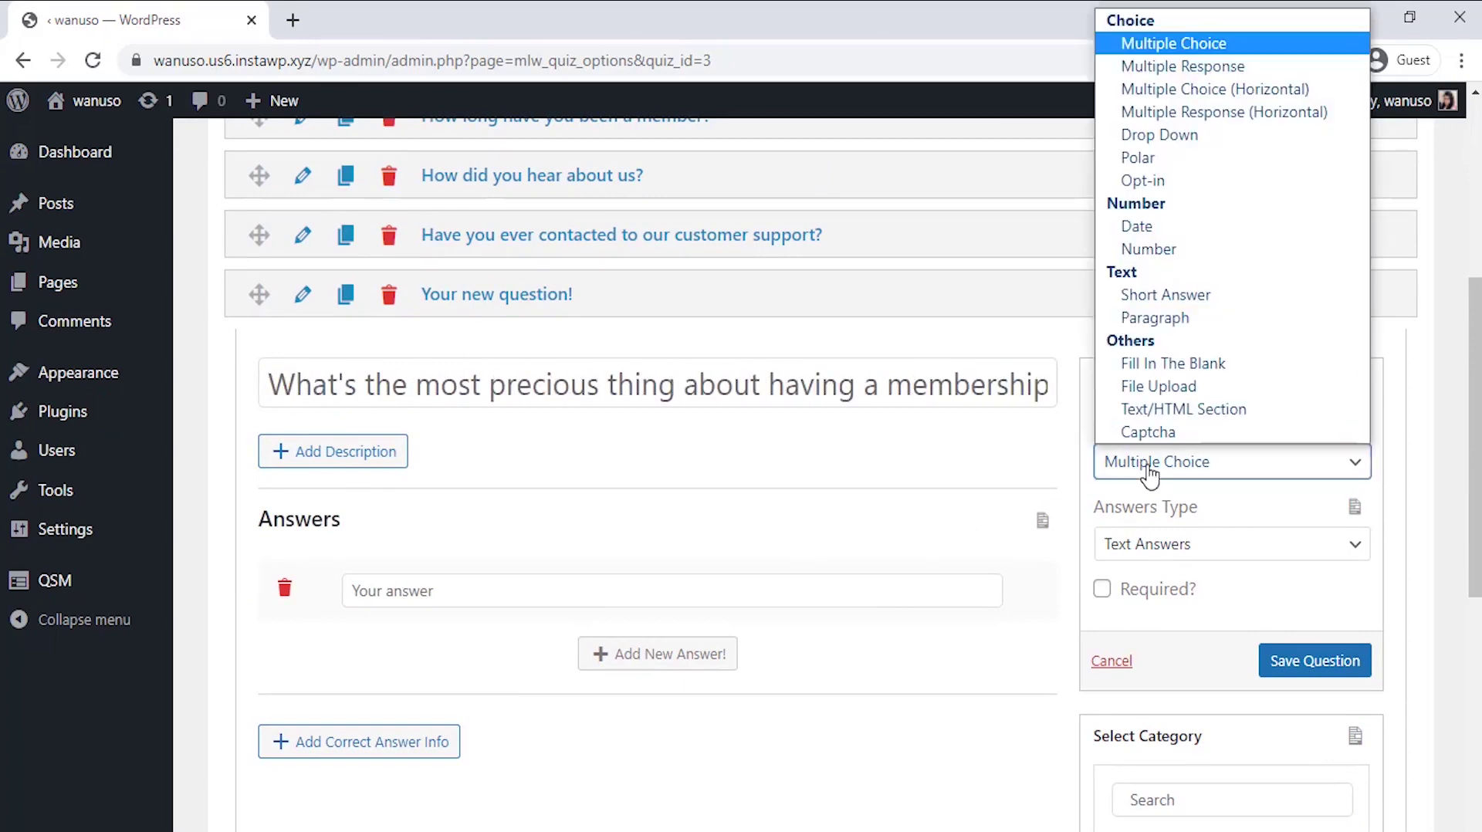
left_click(1157, 320)
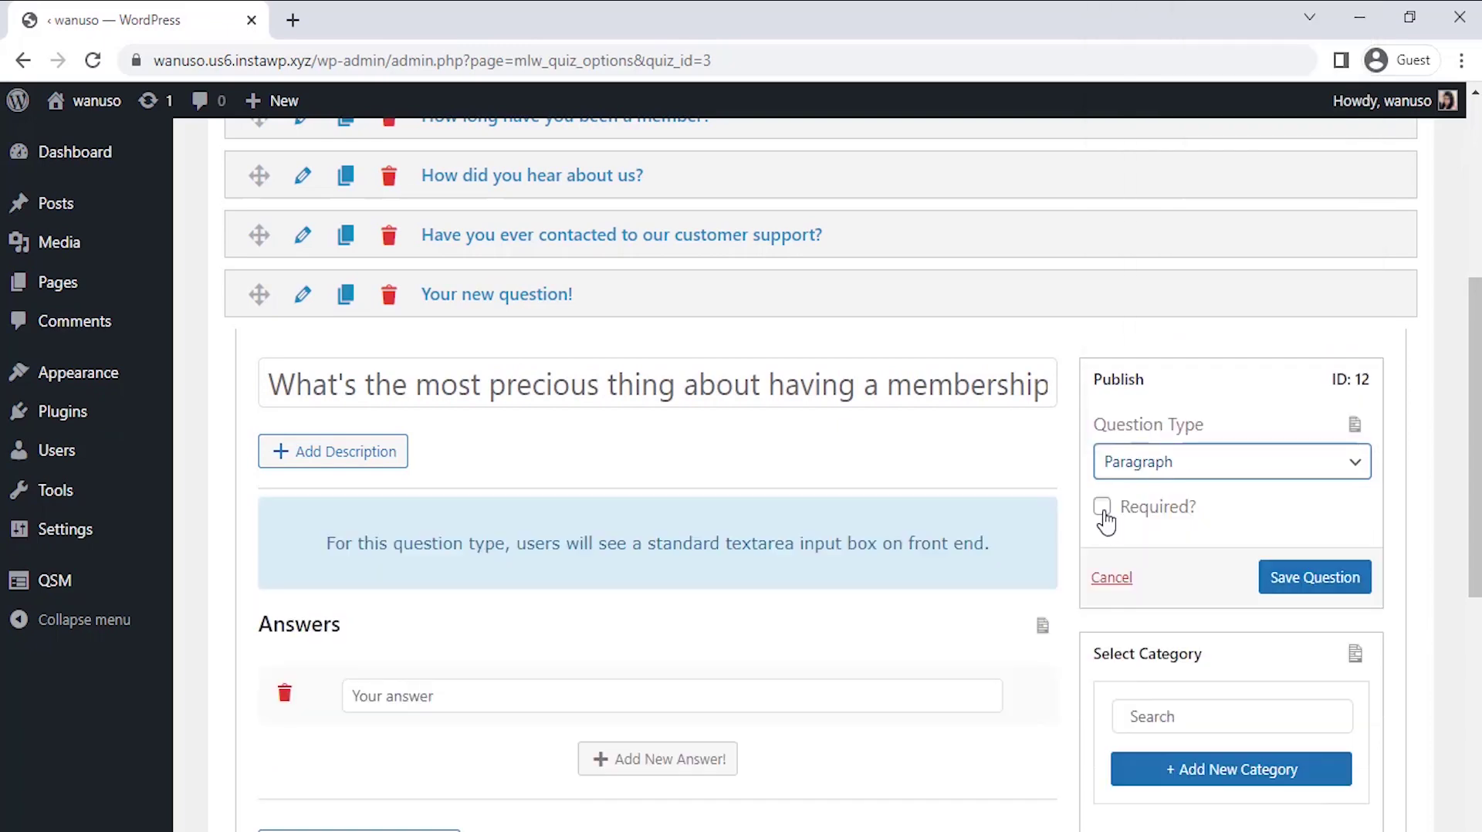
left_click(1285, 588)
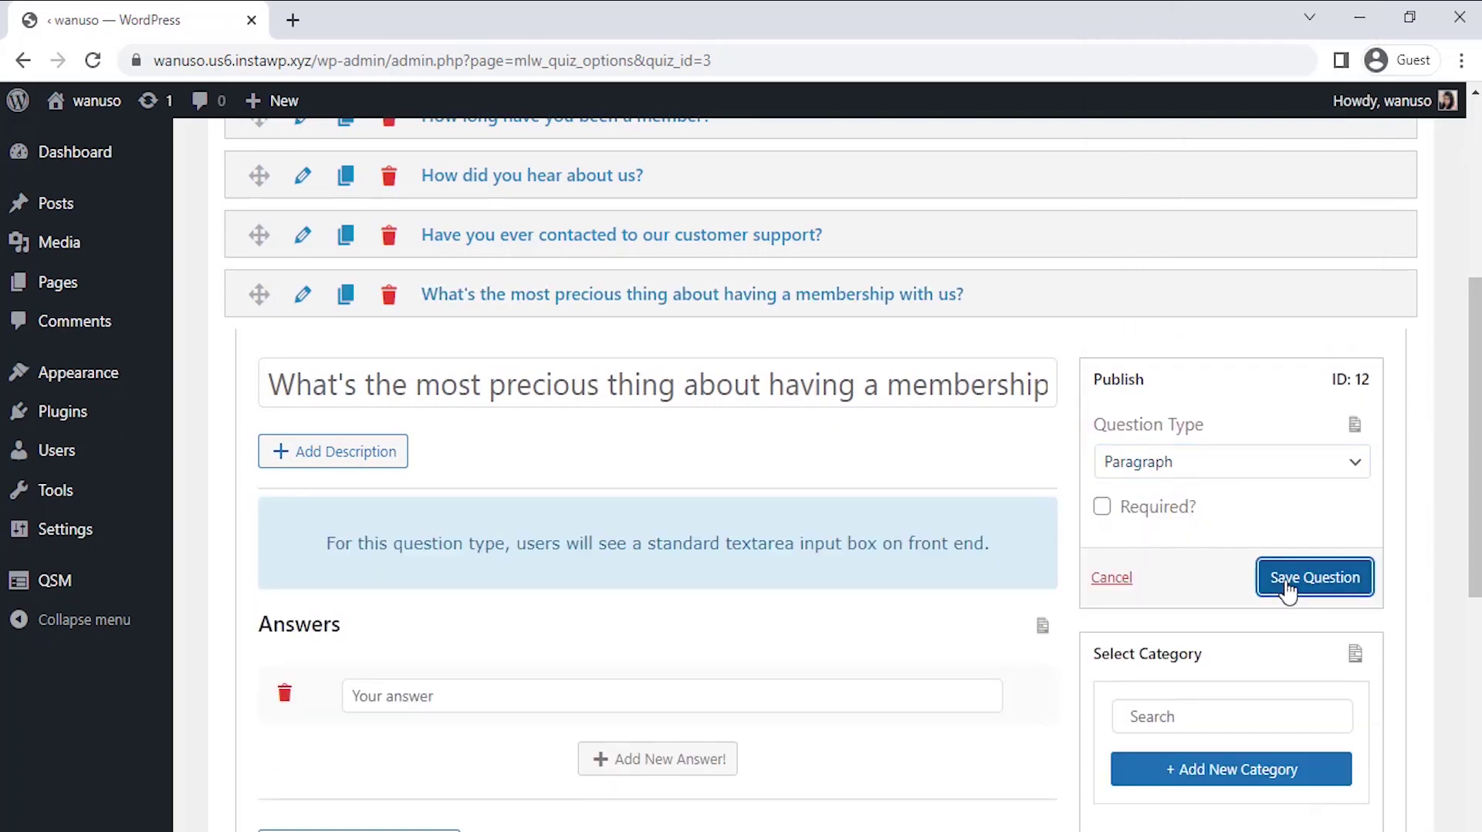
scroll(1025, 455, "down", 6)
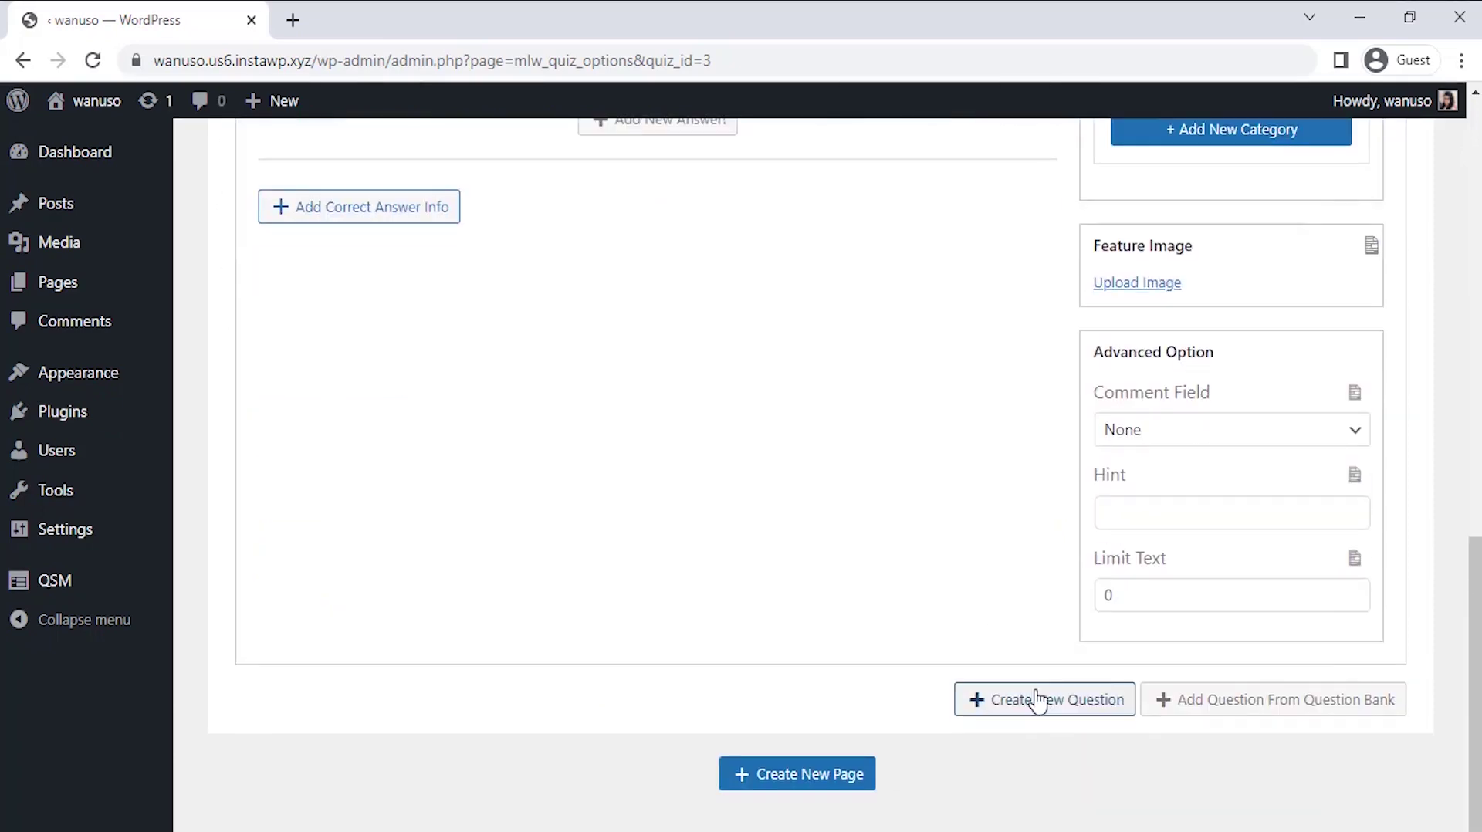
Add a fifth question titled 'How would you prefer to hear from us in future?'.
left_click(1038, 699)
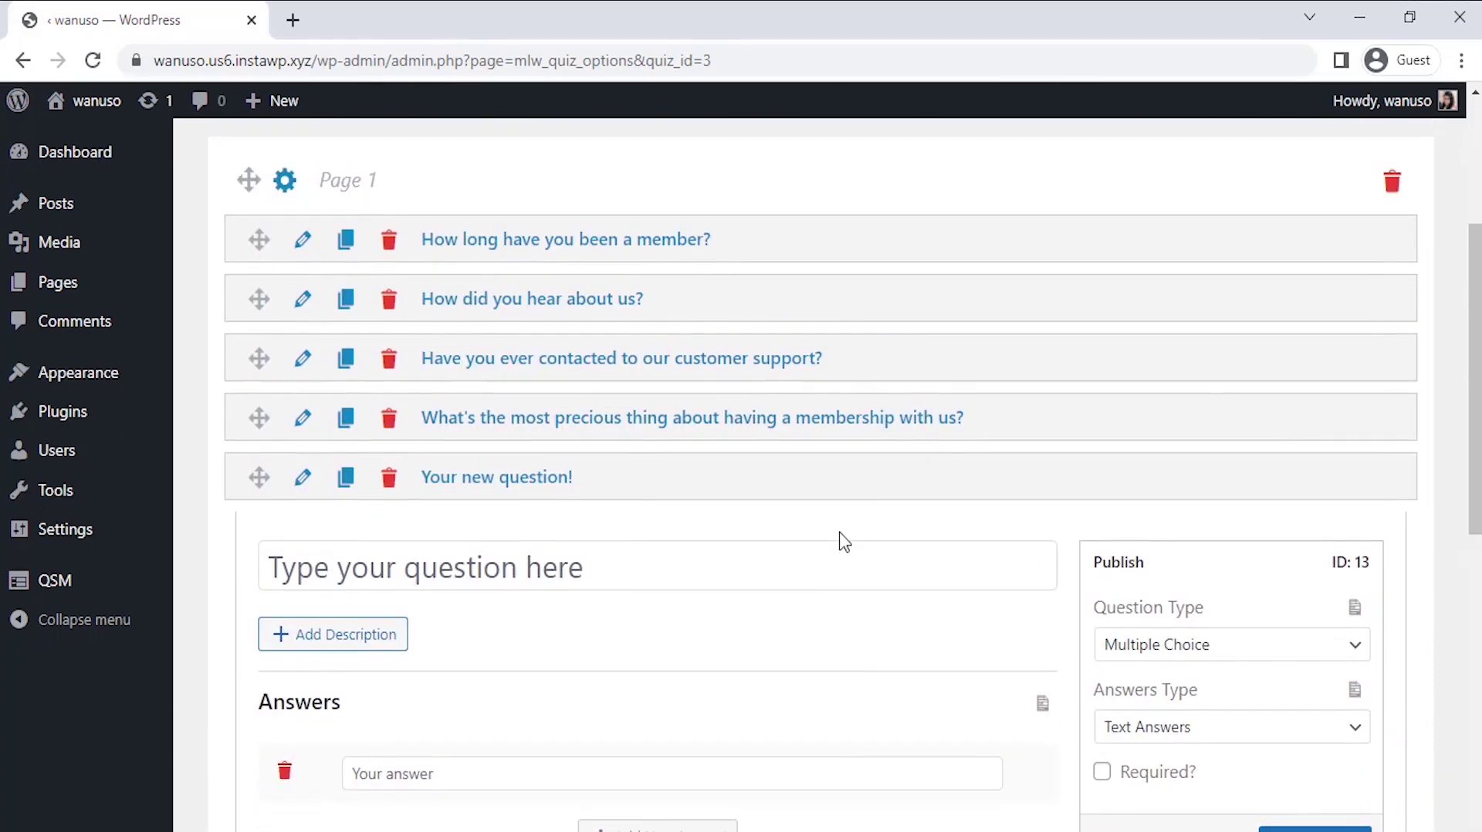
left_click(745, 564)
type("How would ")
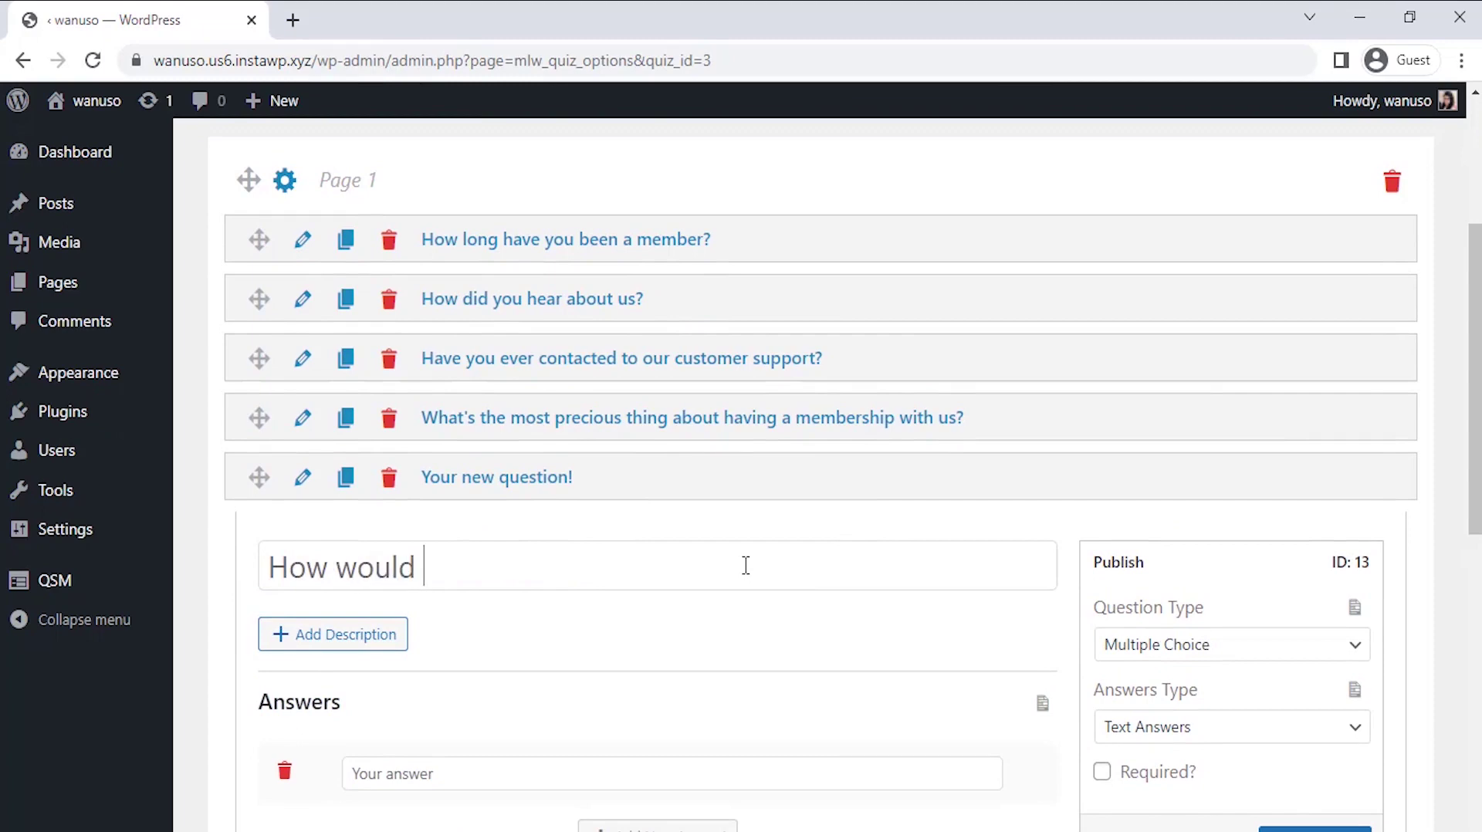
type("you prefer ")
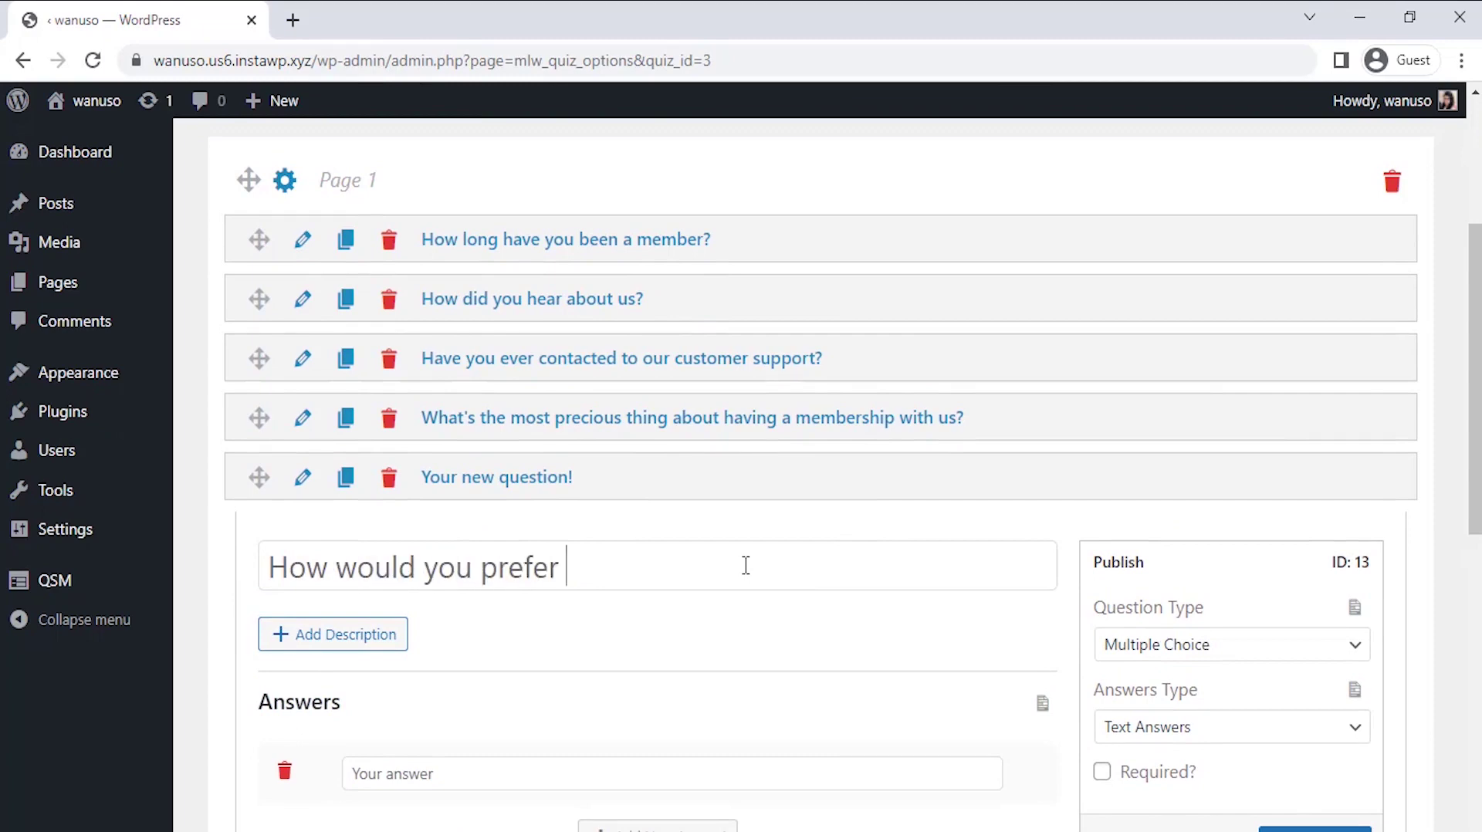
type("to")
type("to hear fro")
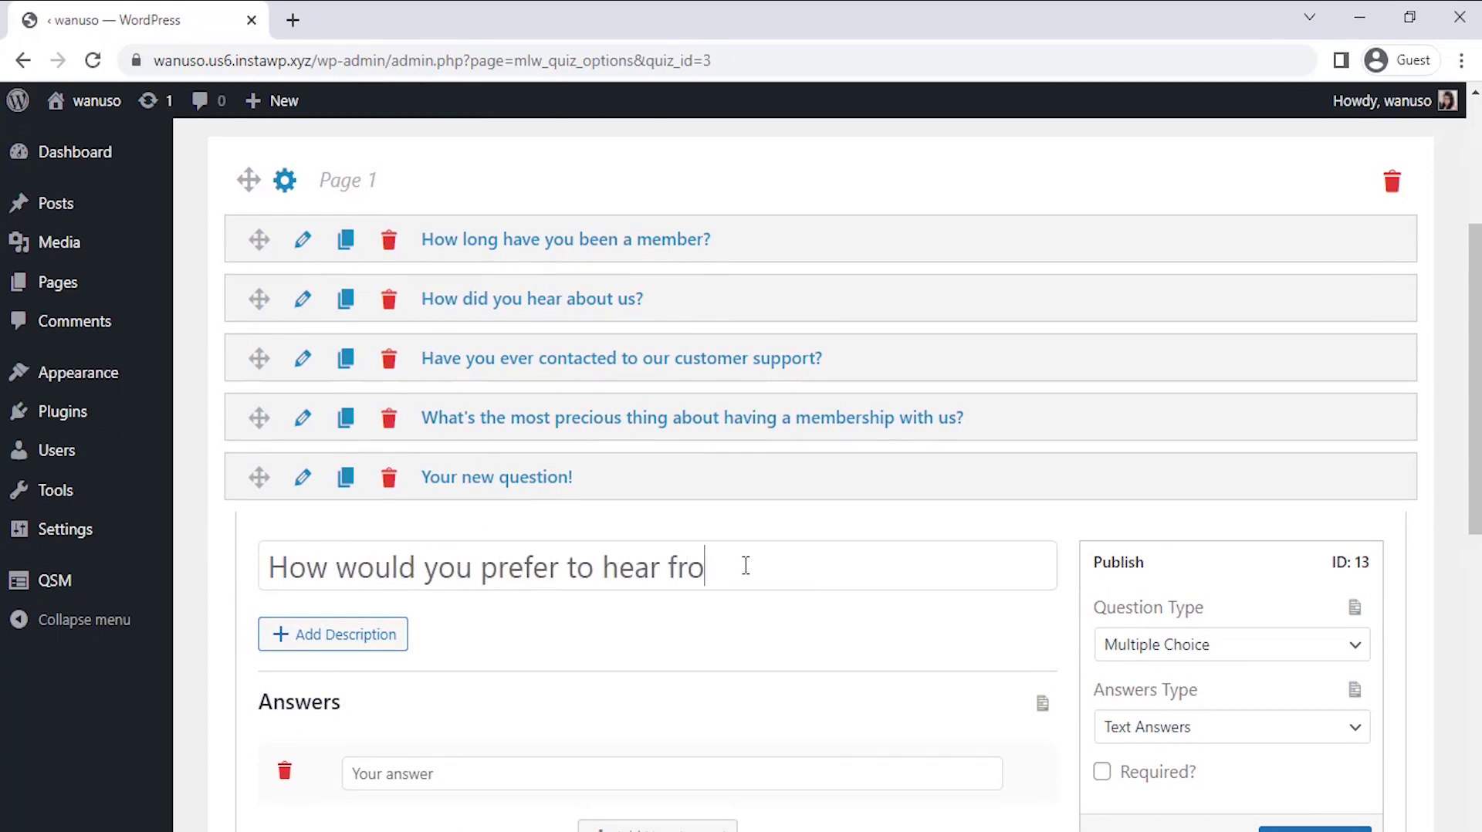
type("m us in furuure?")
scroll(1025, 535, "down", 3)
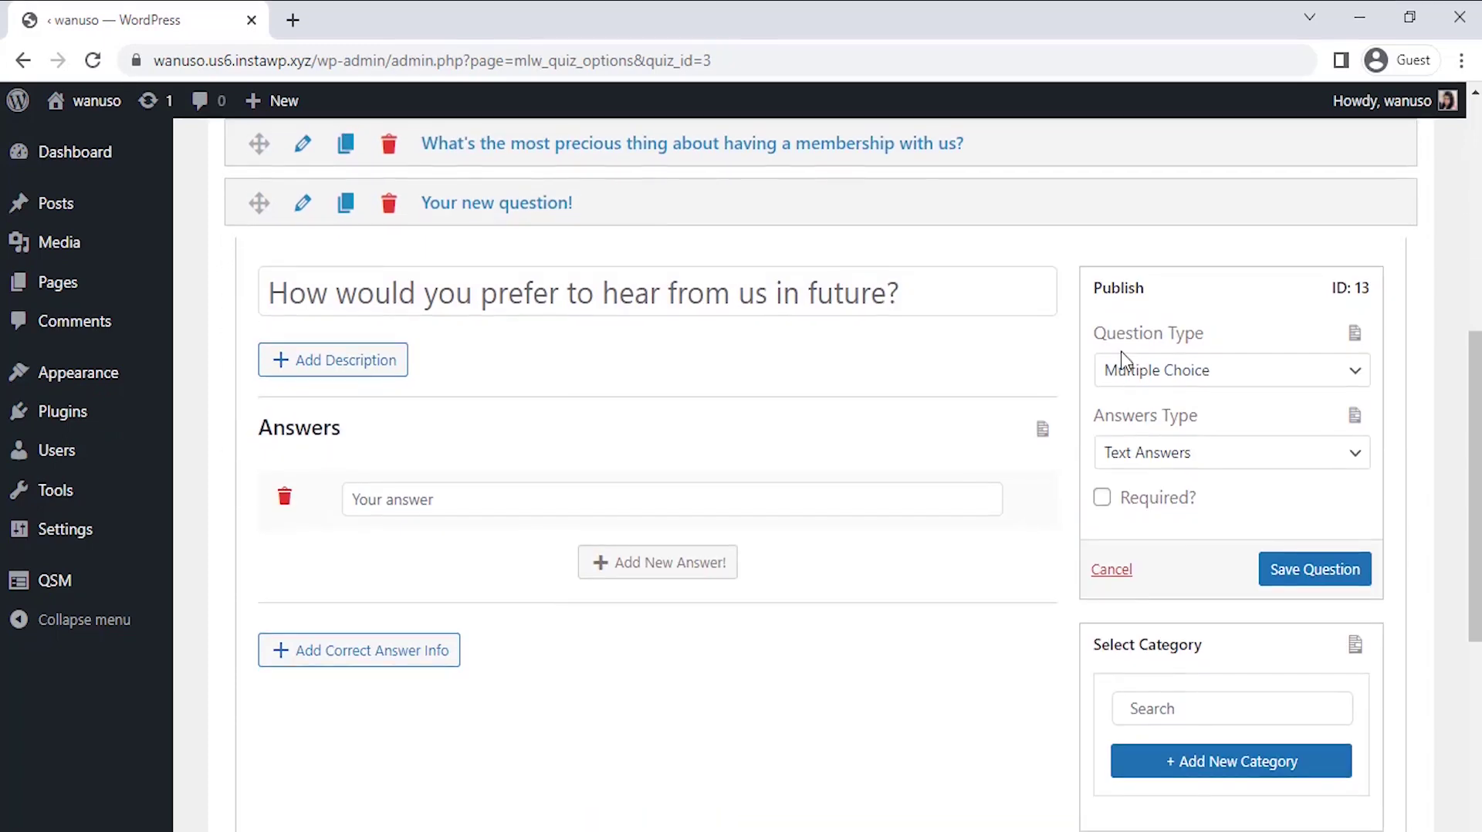
Enter answers By call, By text and By email, save, and confirm five questions are saved.
left_click(630, 489)
type("By call")
left_click(629, 570)
type("By text")
left_click(663, 625)
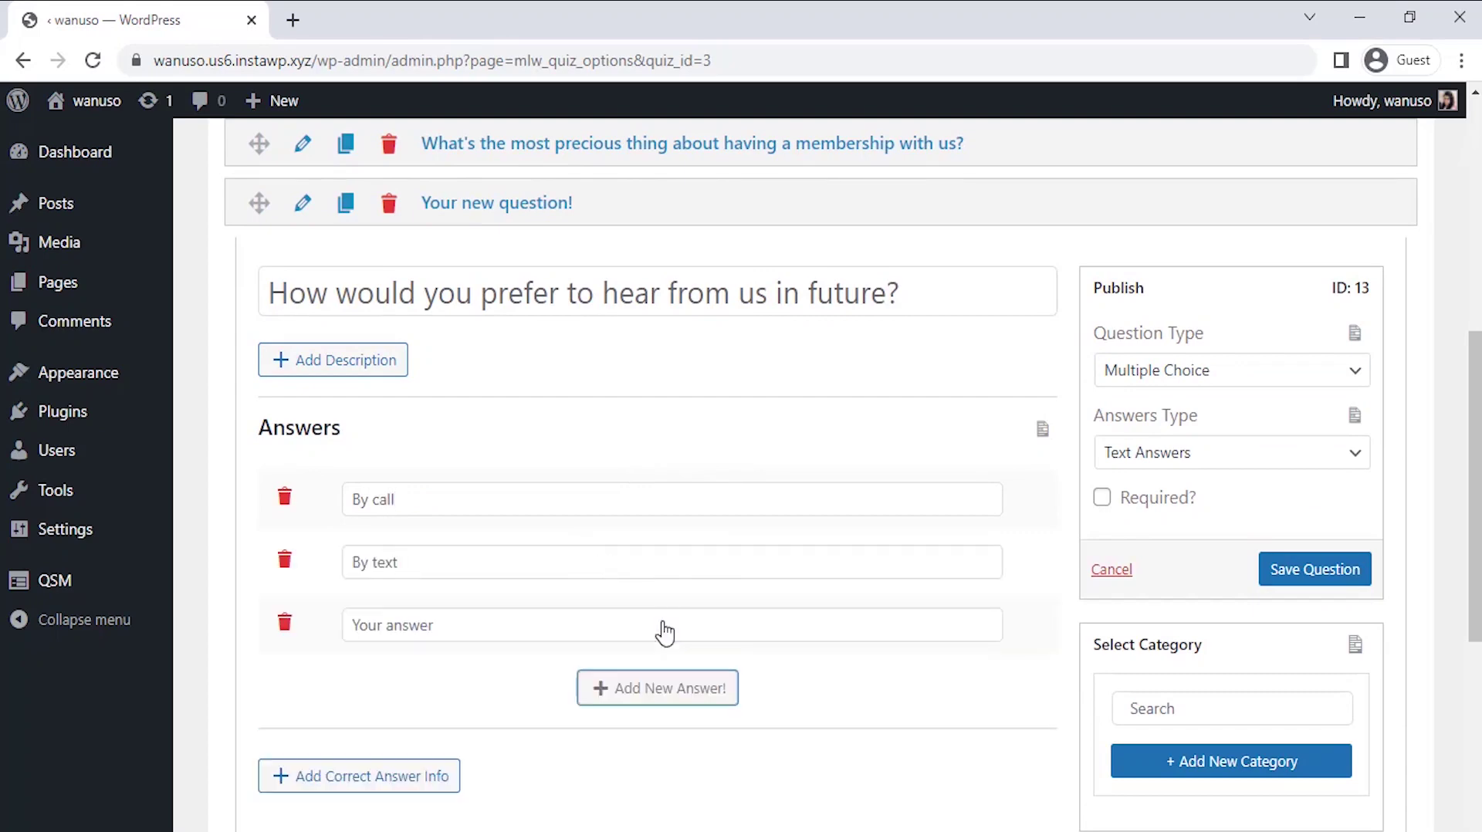
left_click(646, 635)
type("By email")
left_click(1304, 569)
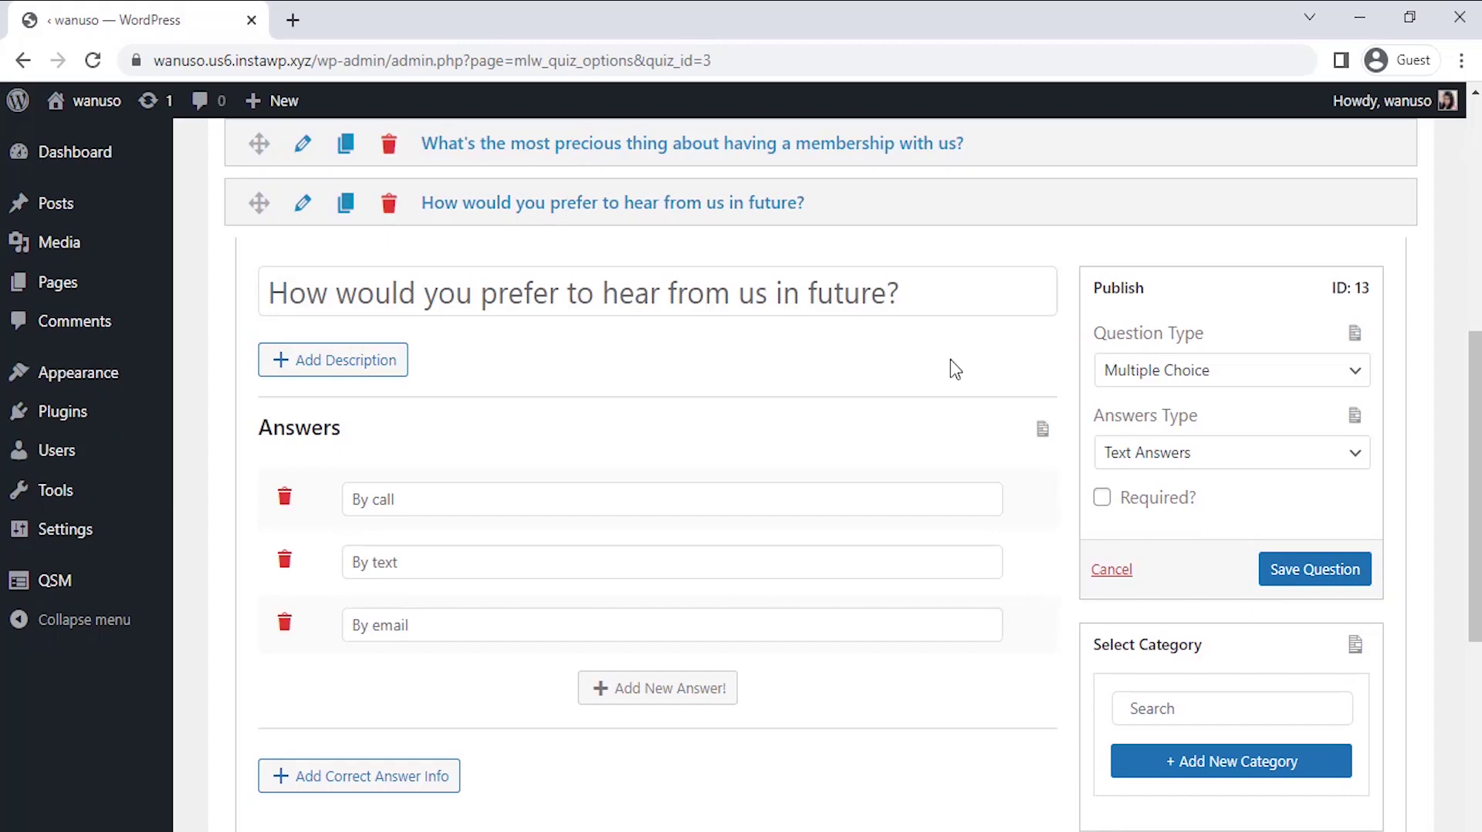
scroll(955, 369, "up", 3)
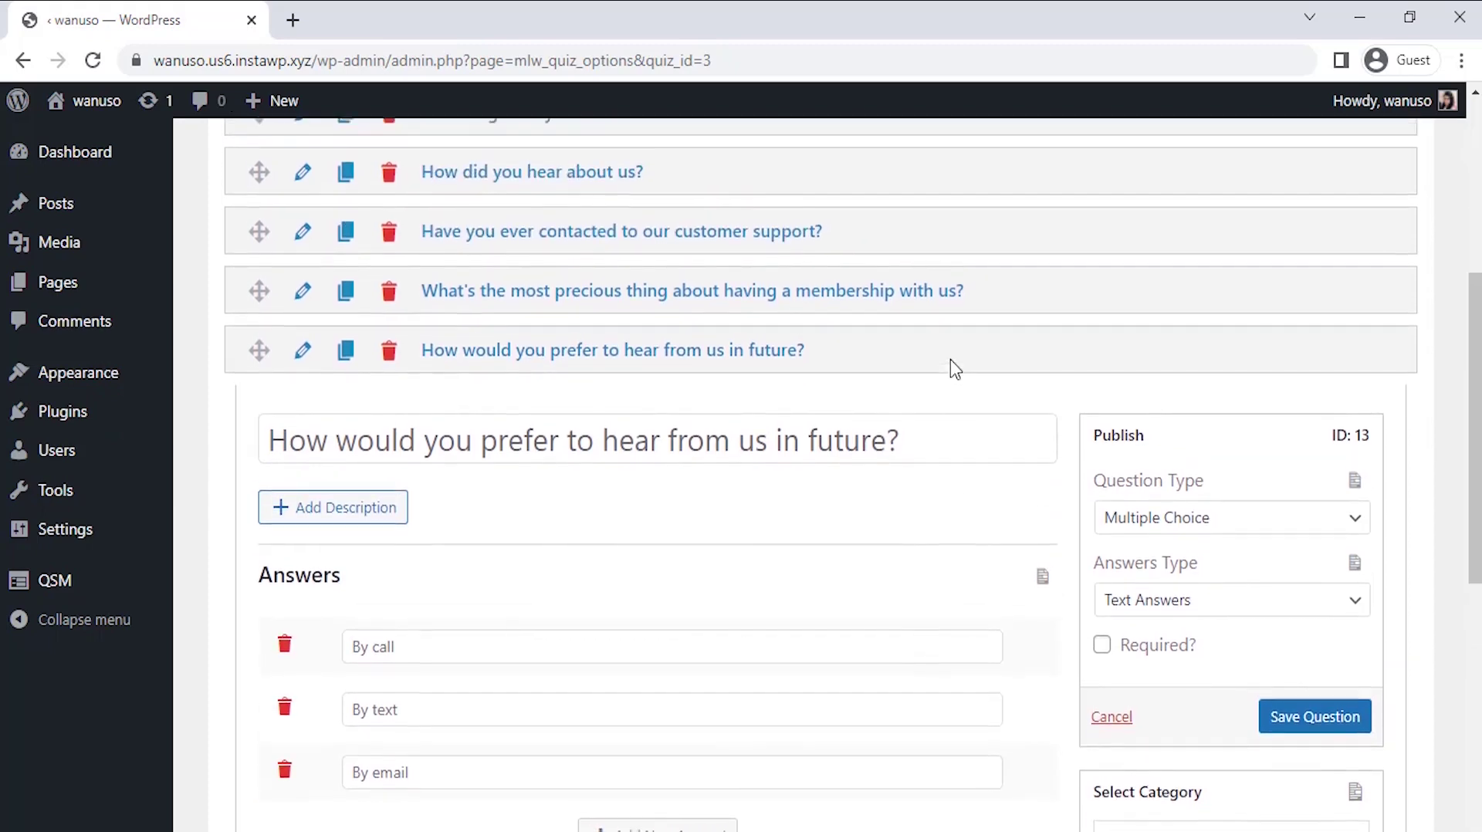
scroll(955, 369, "up", 5)
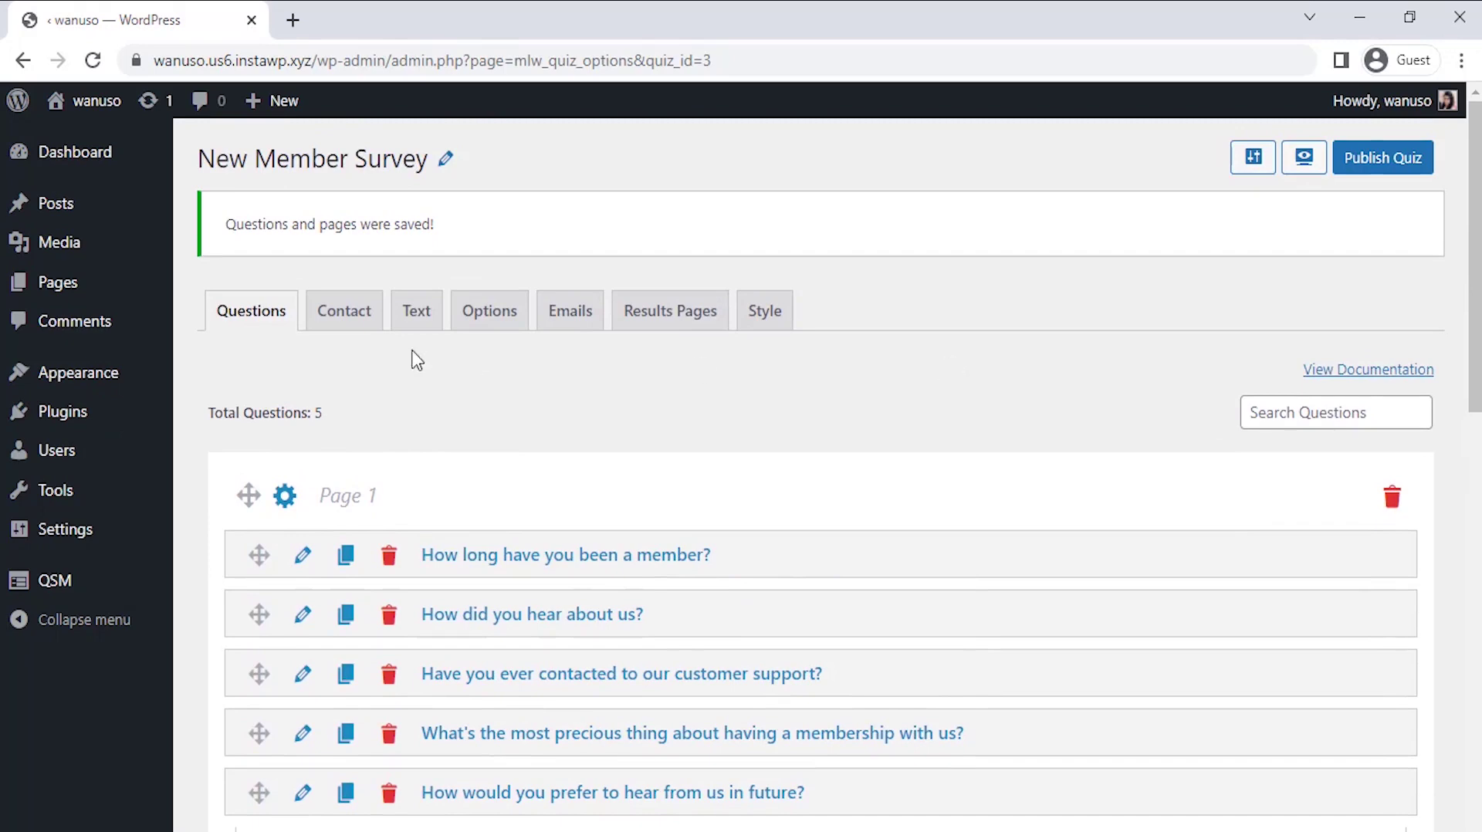
Add a required Small Open Answer contact field 'Full Name' used for Name.
left_click(365, 328)
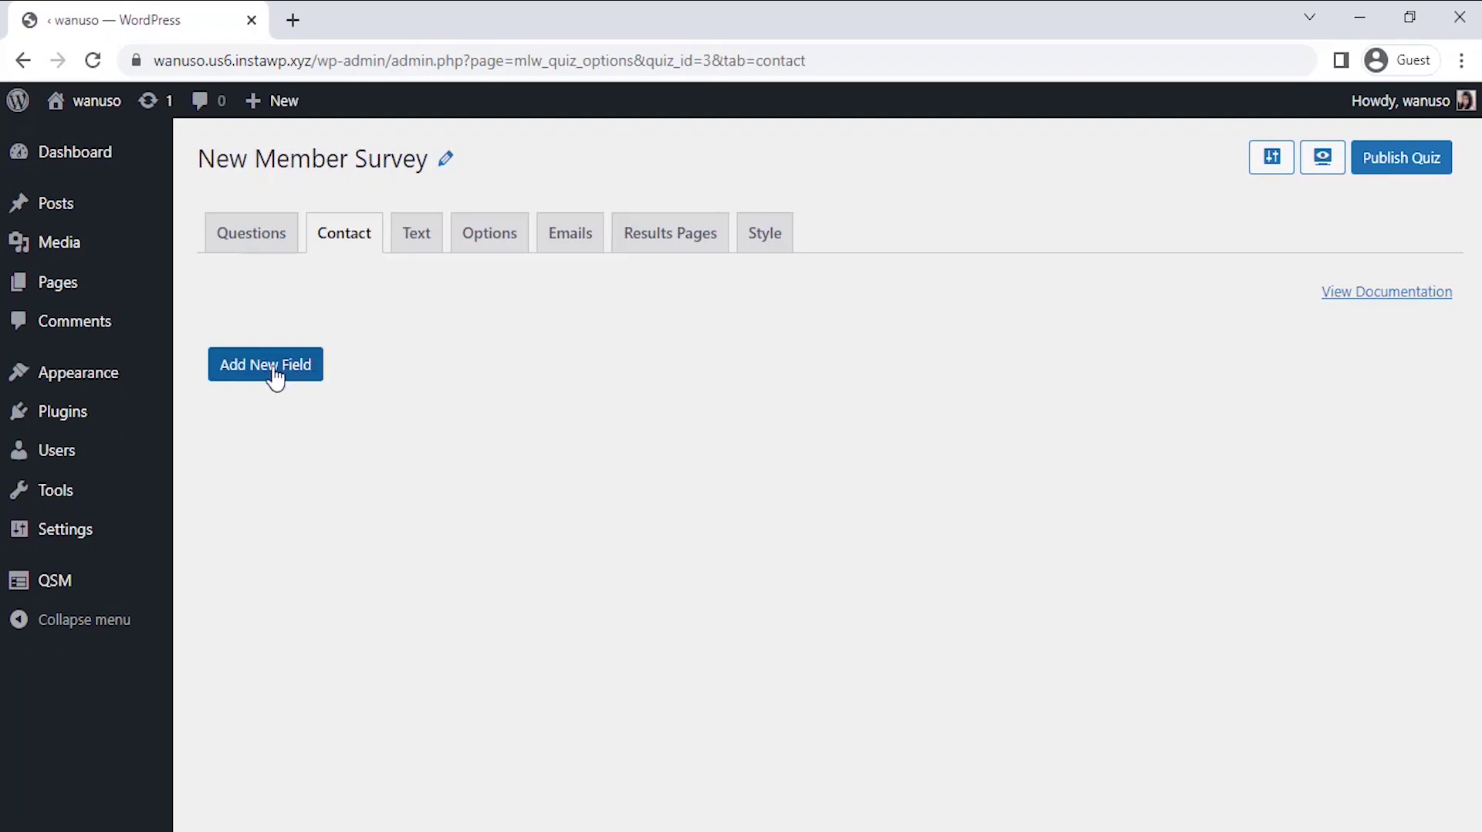
left_click(270, 364)
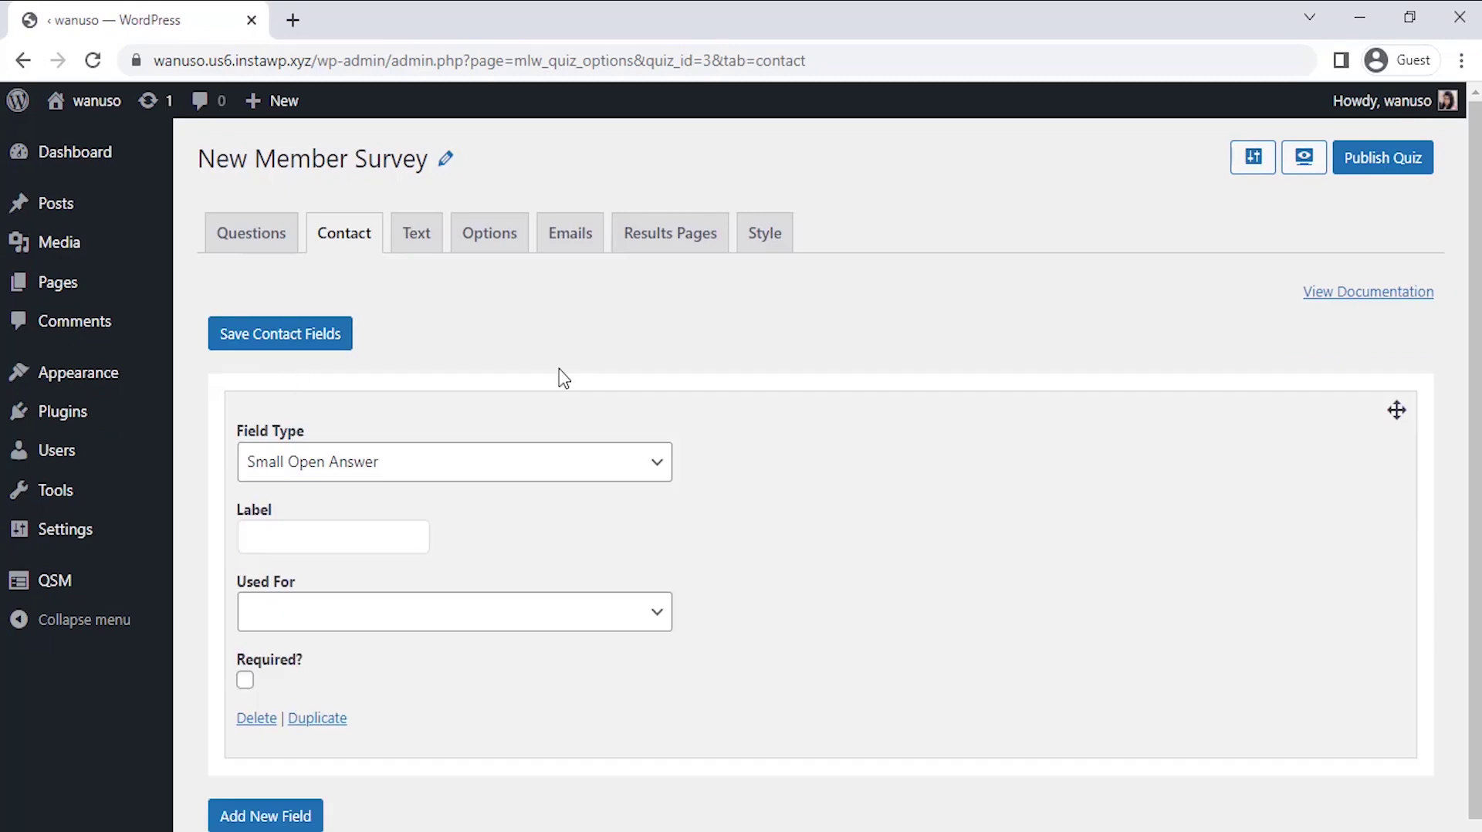
scroll(558, 373, "down", 1)
left_click(560, 418)
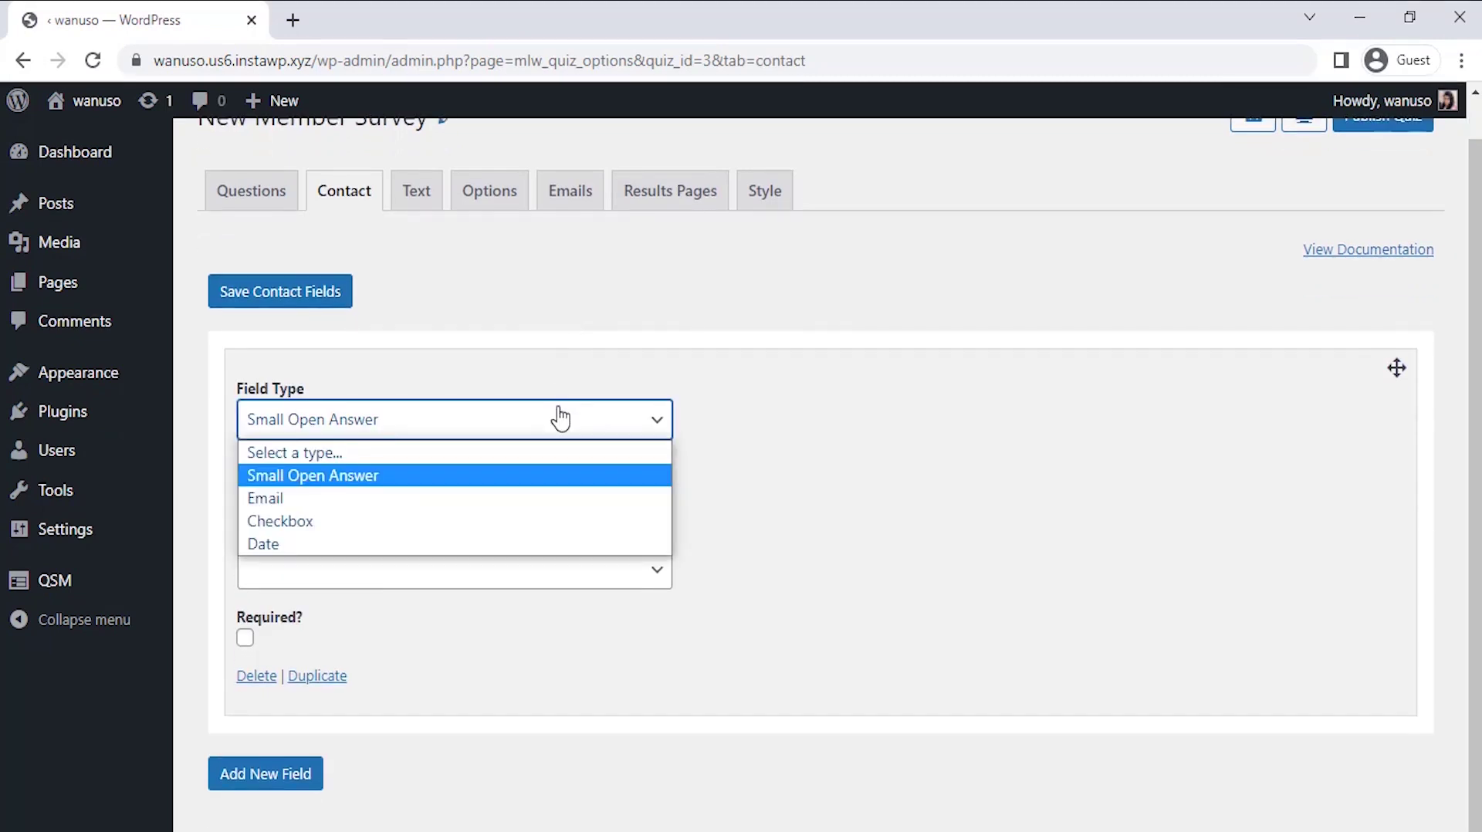
left_click(559, 417)
left_click(379, 500)
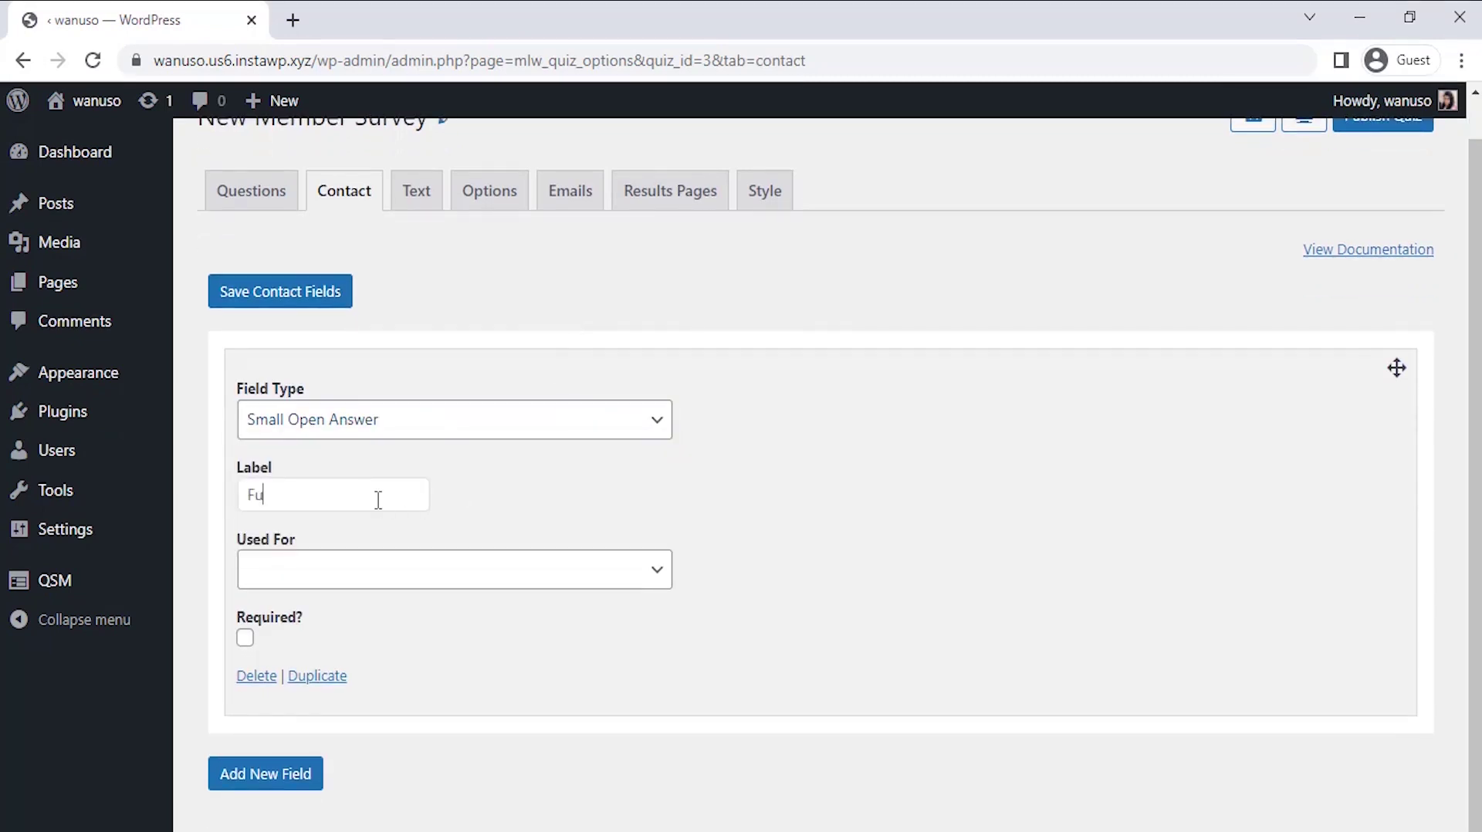
left_click(392, 570)
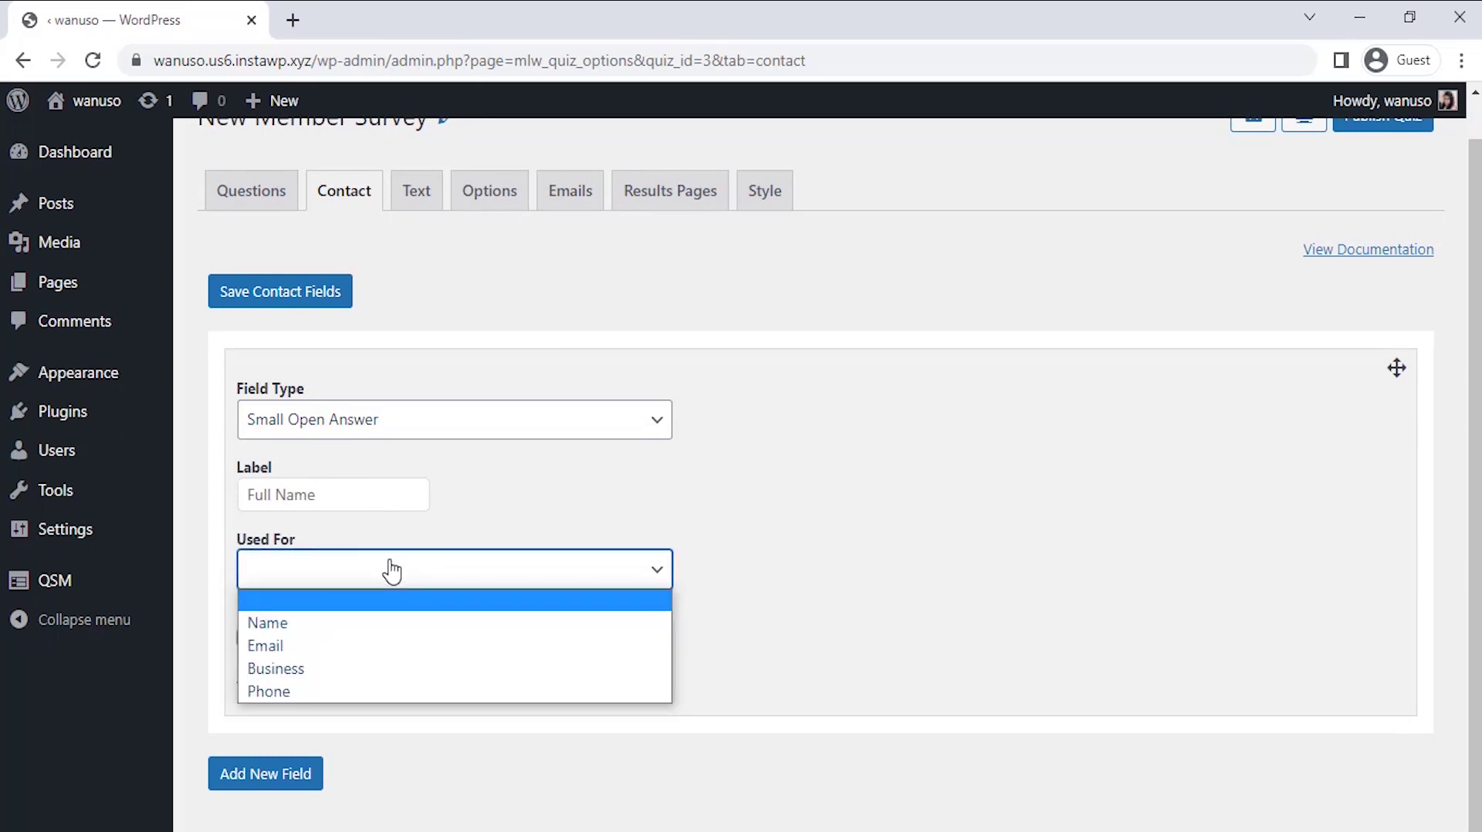
left_click(383, 622)
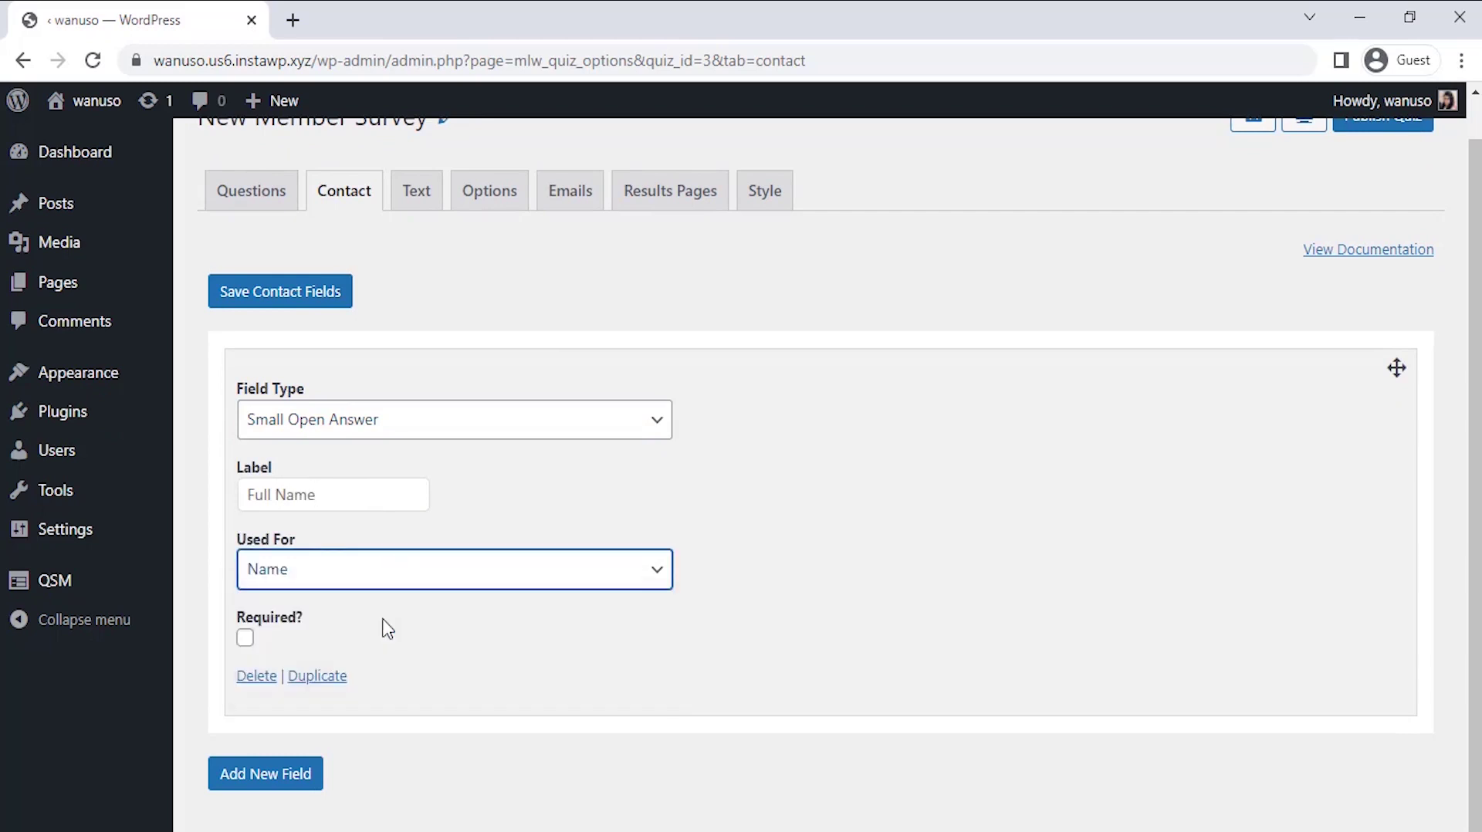
left_click(243, 639)
Add a second contact field to be set up as Email.
left_click(290, 776)
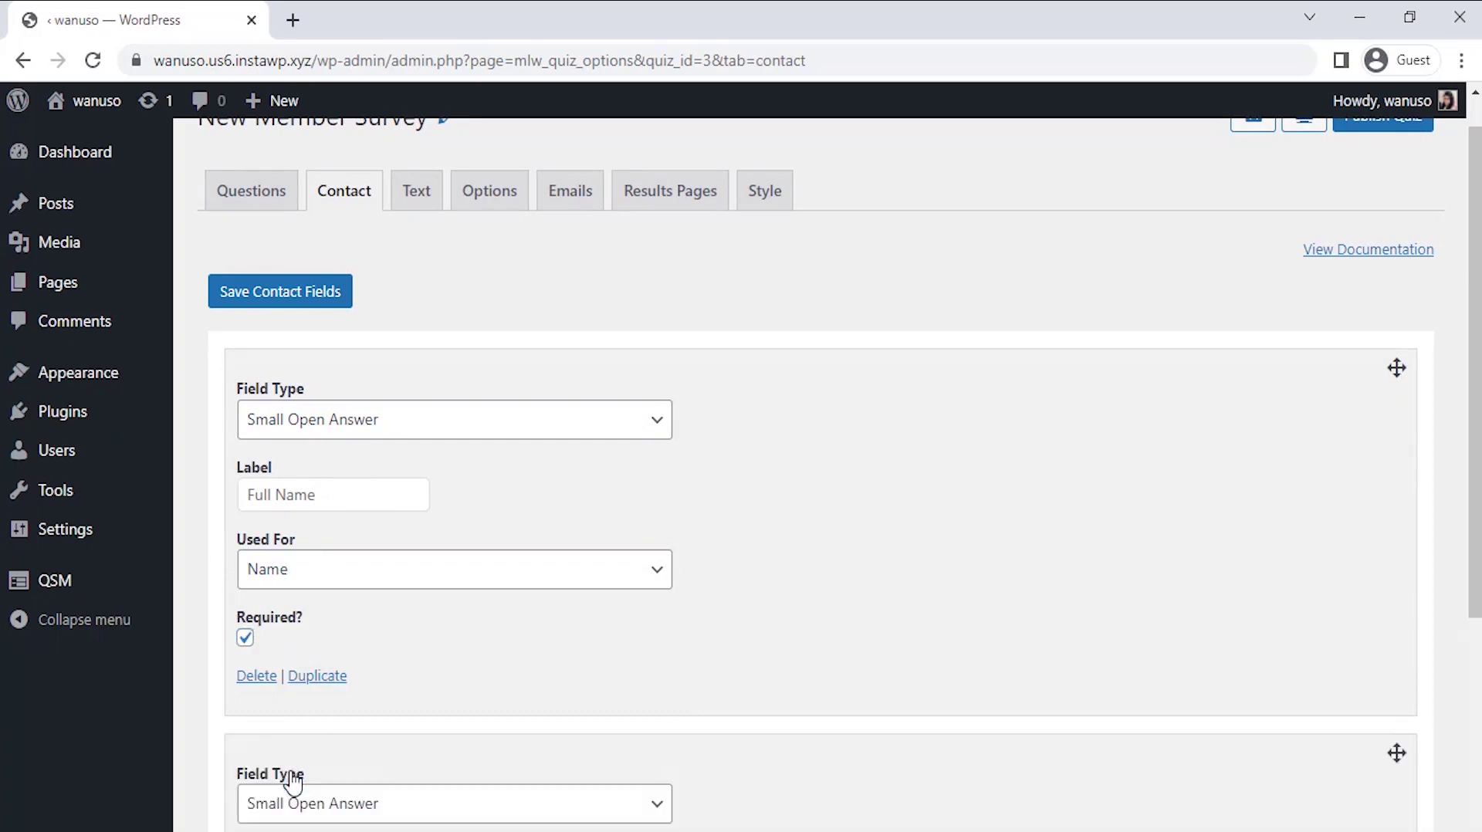
scroll(762, 703, "down", 1)
scroll(762, 704, "down", 3)
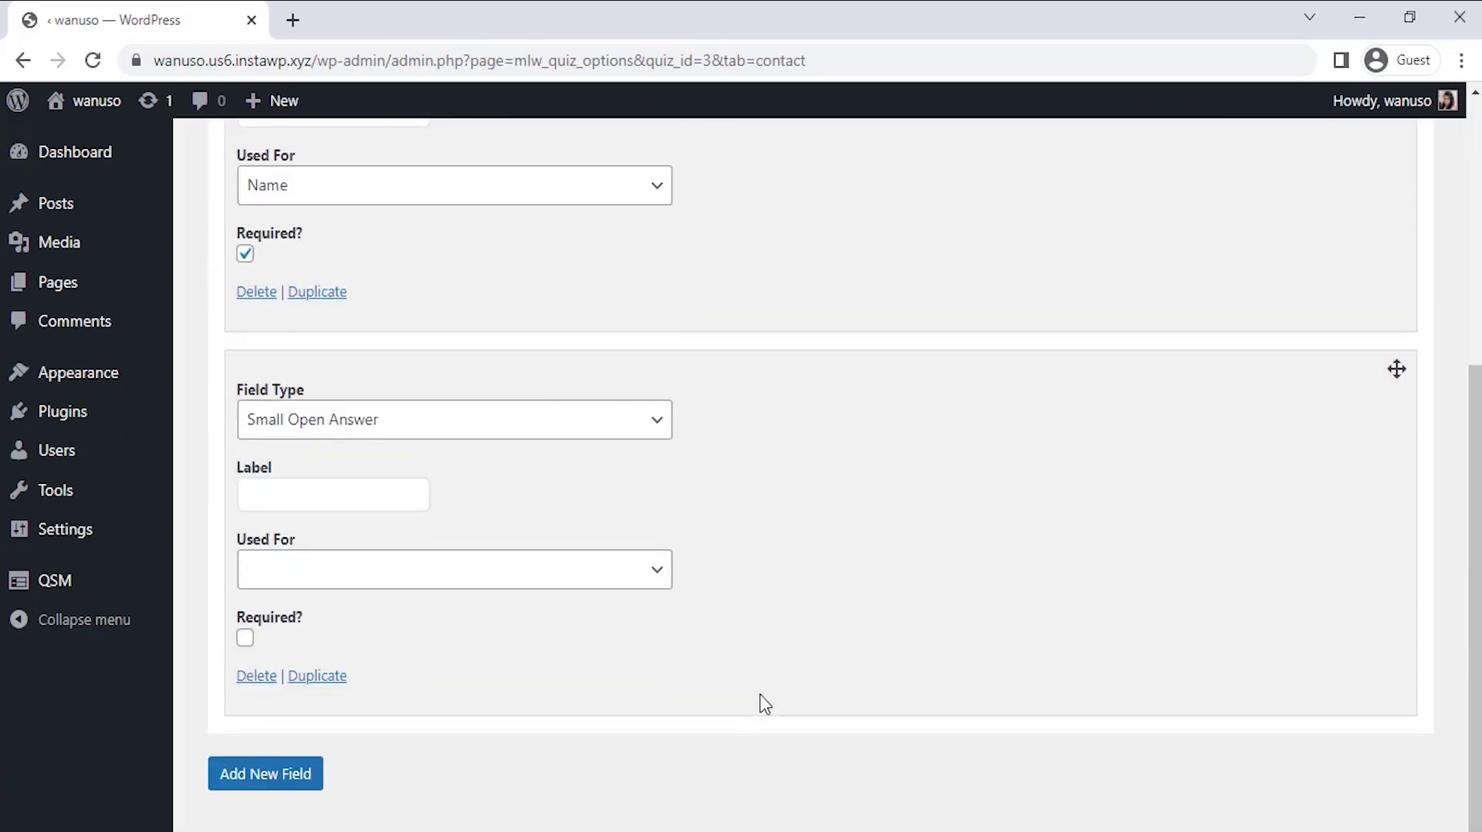
left_click(555, 420)
Make the second field a required Email field labelled Email, used for Email.
left_click(544, 510)
left_click(399, 493)
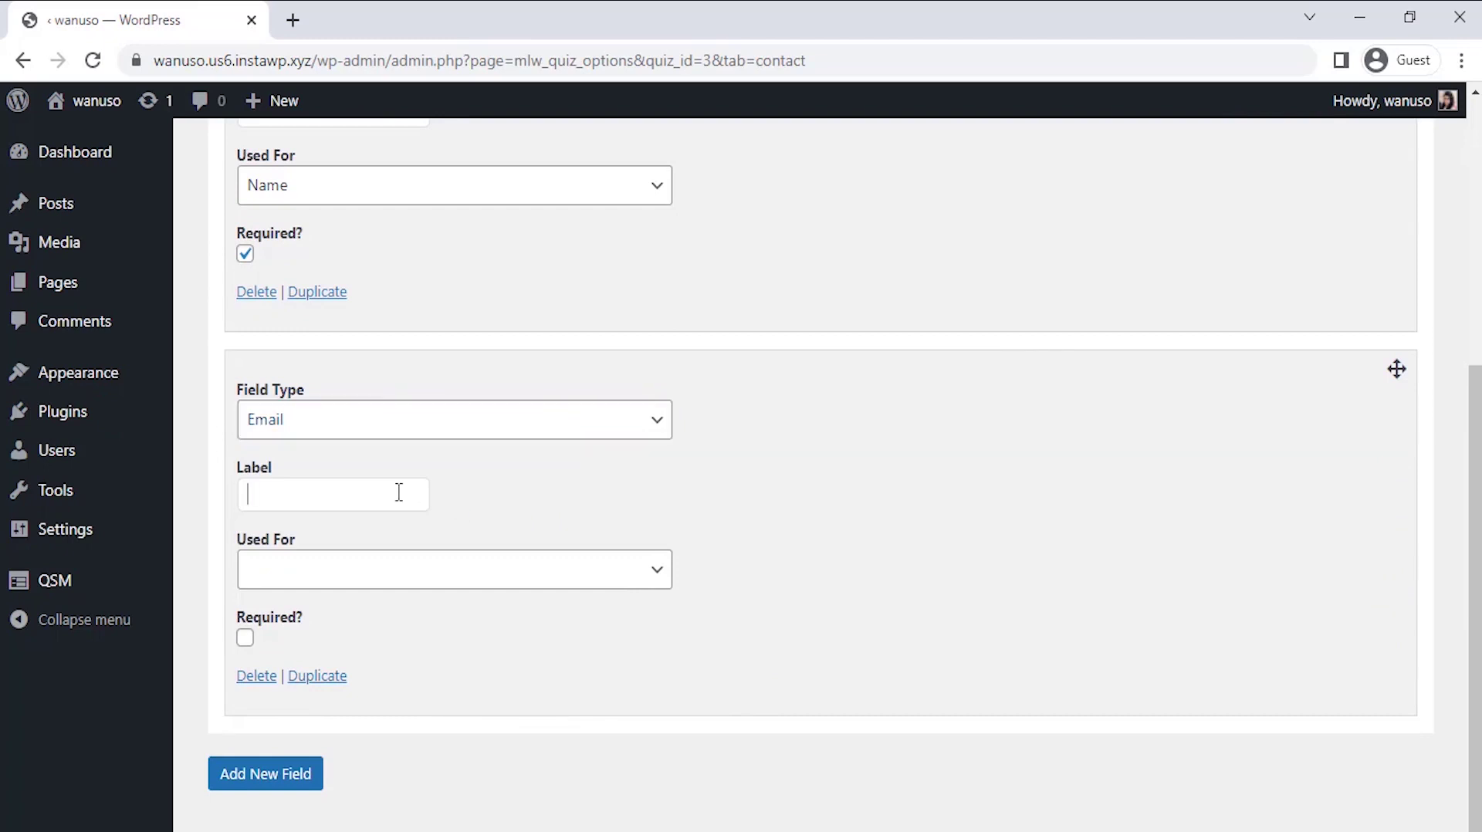
left_click(433, 570)
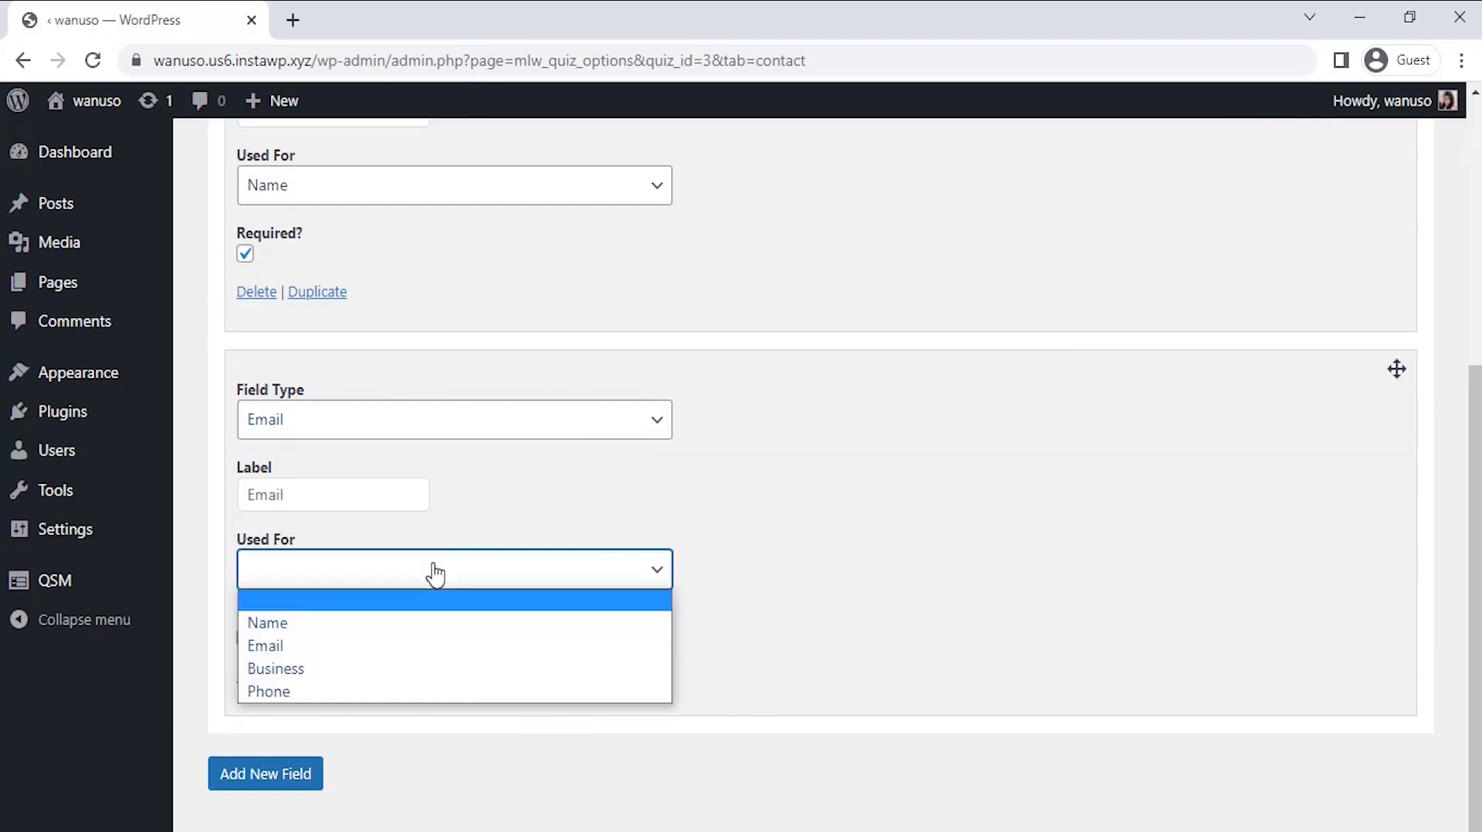
left_click(430, 648)
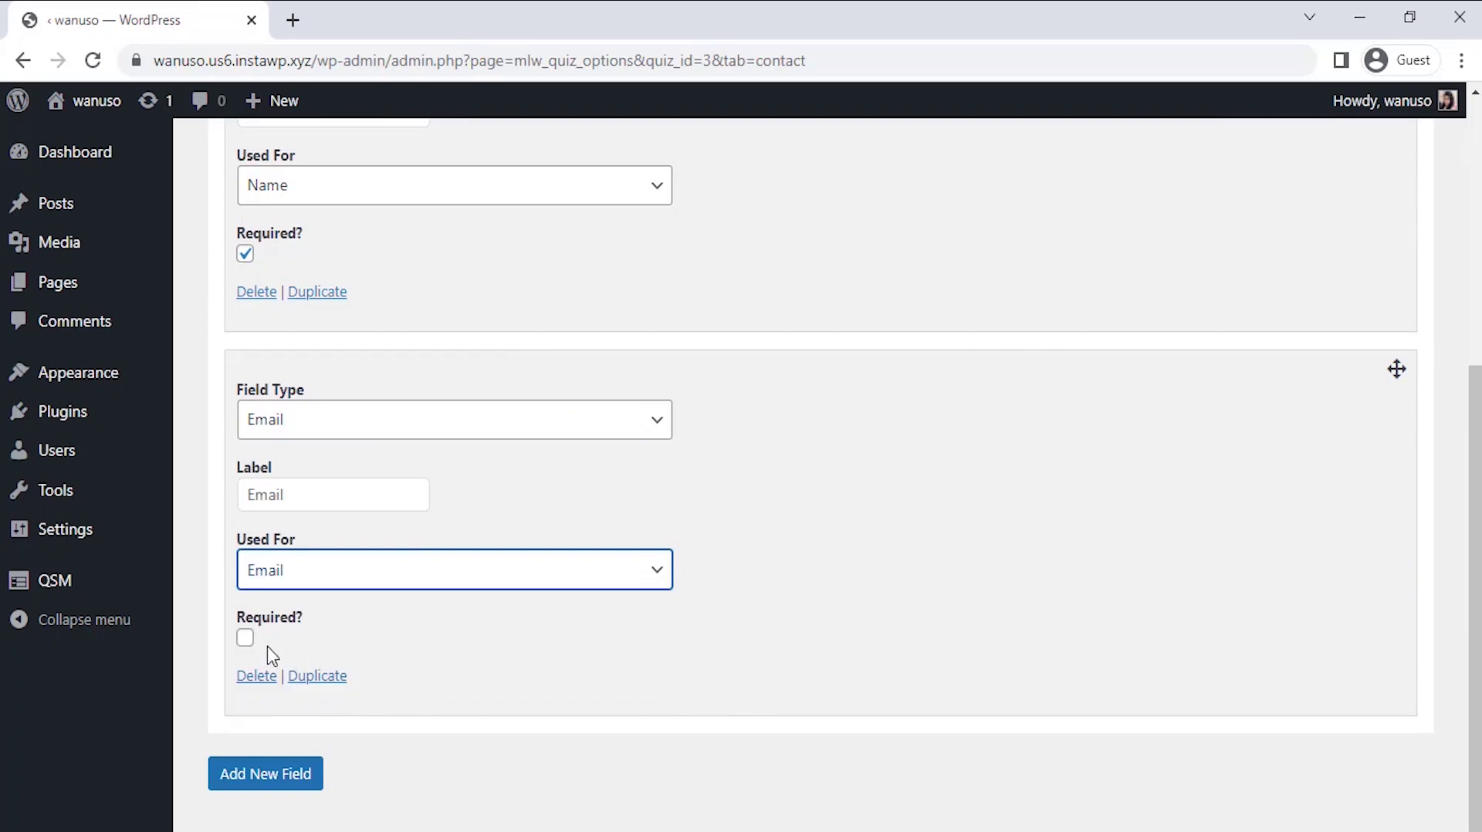
left_click(246, 639)
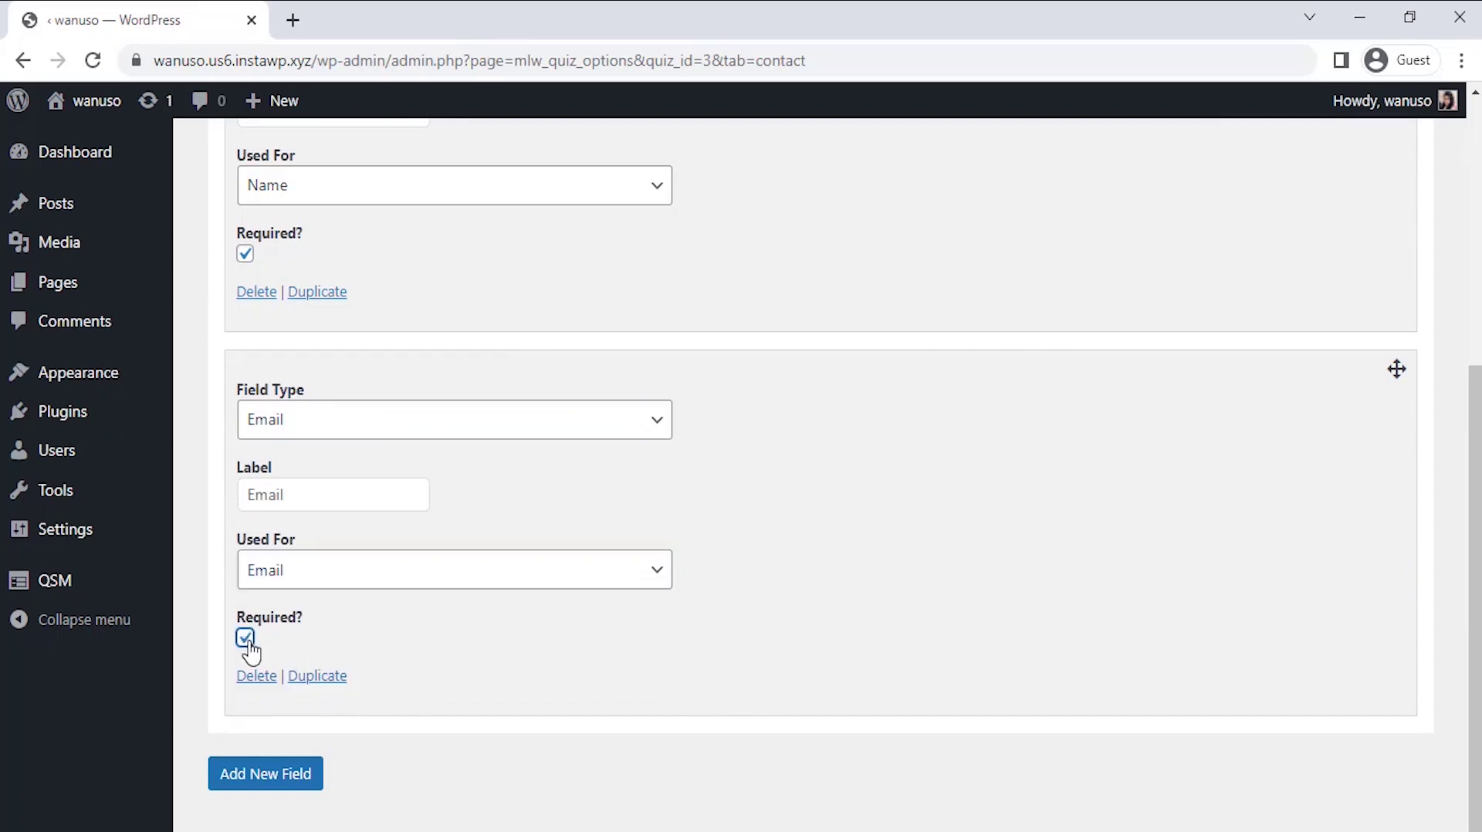
Add a required Small Open Answer field 'Contact Number' used for Phone.
left_click(301, 778)
scroll(870, 668, "down", 1)
scroll(869, 669, "down", 4)
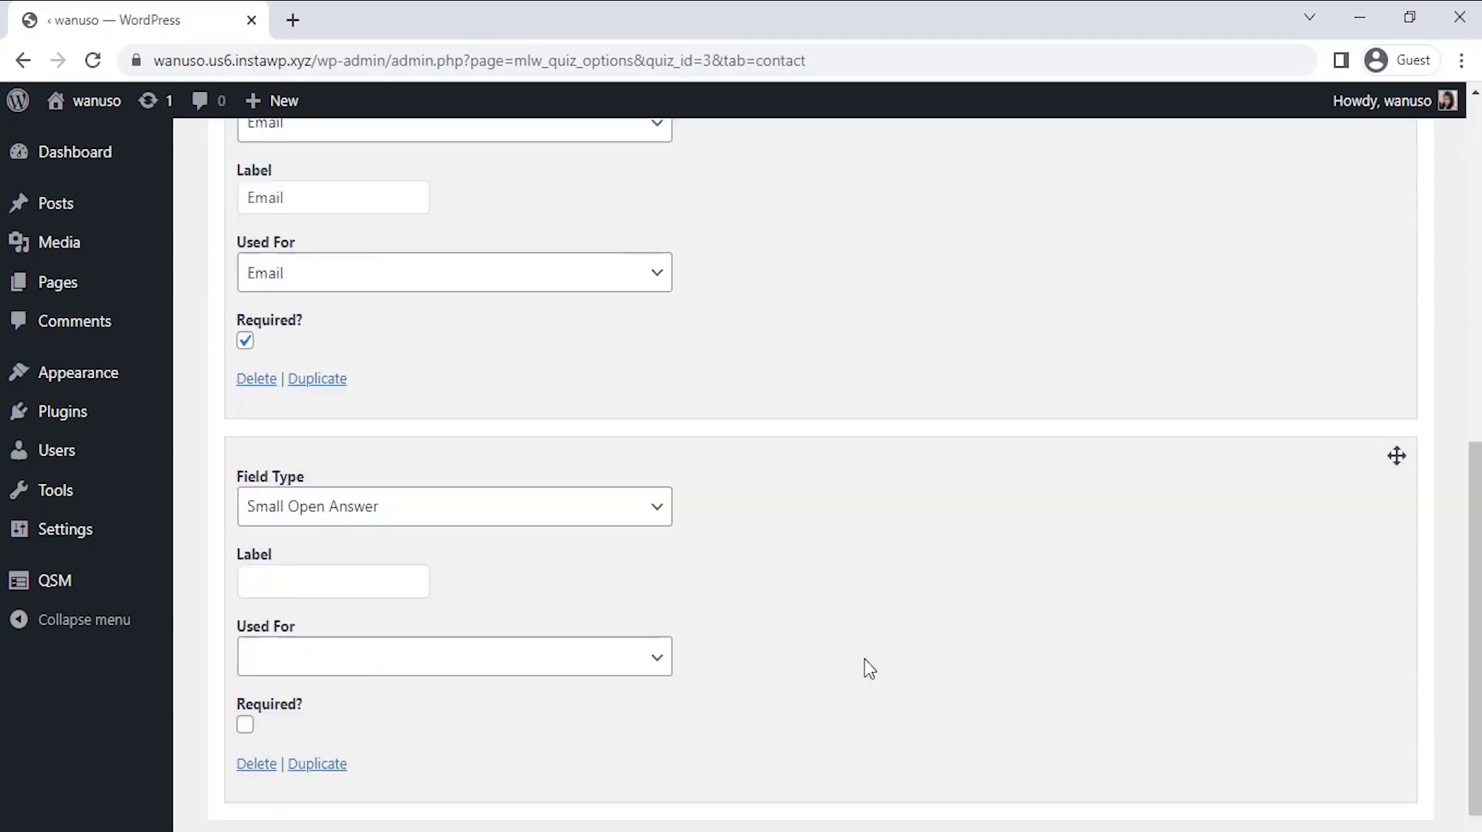
left_click(633, 432)
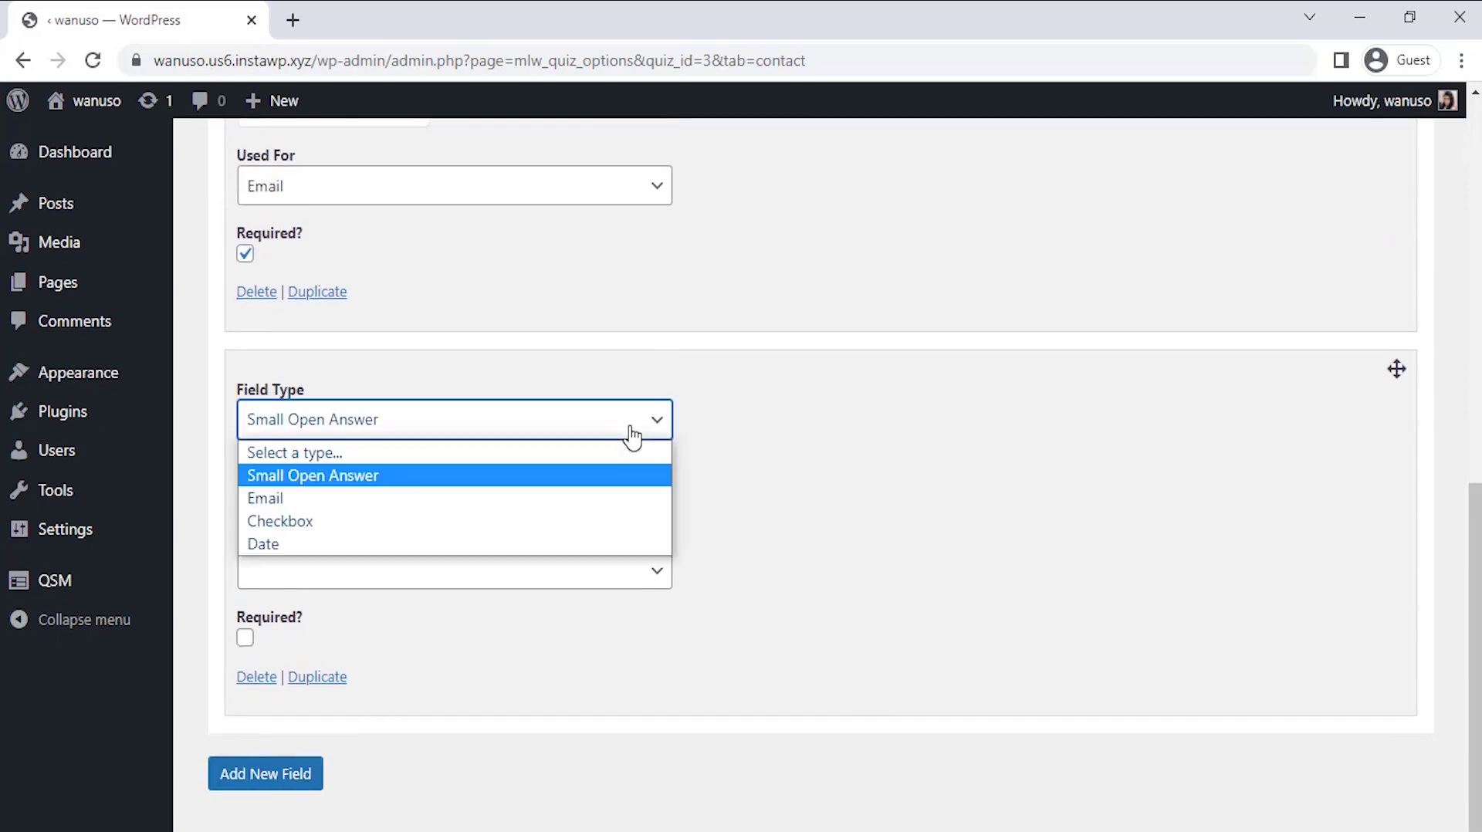
left_click(448, 475)
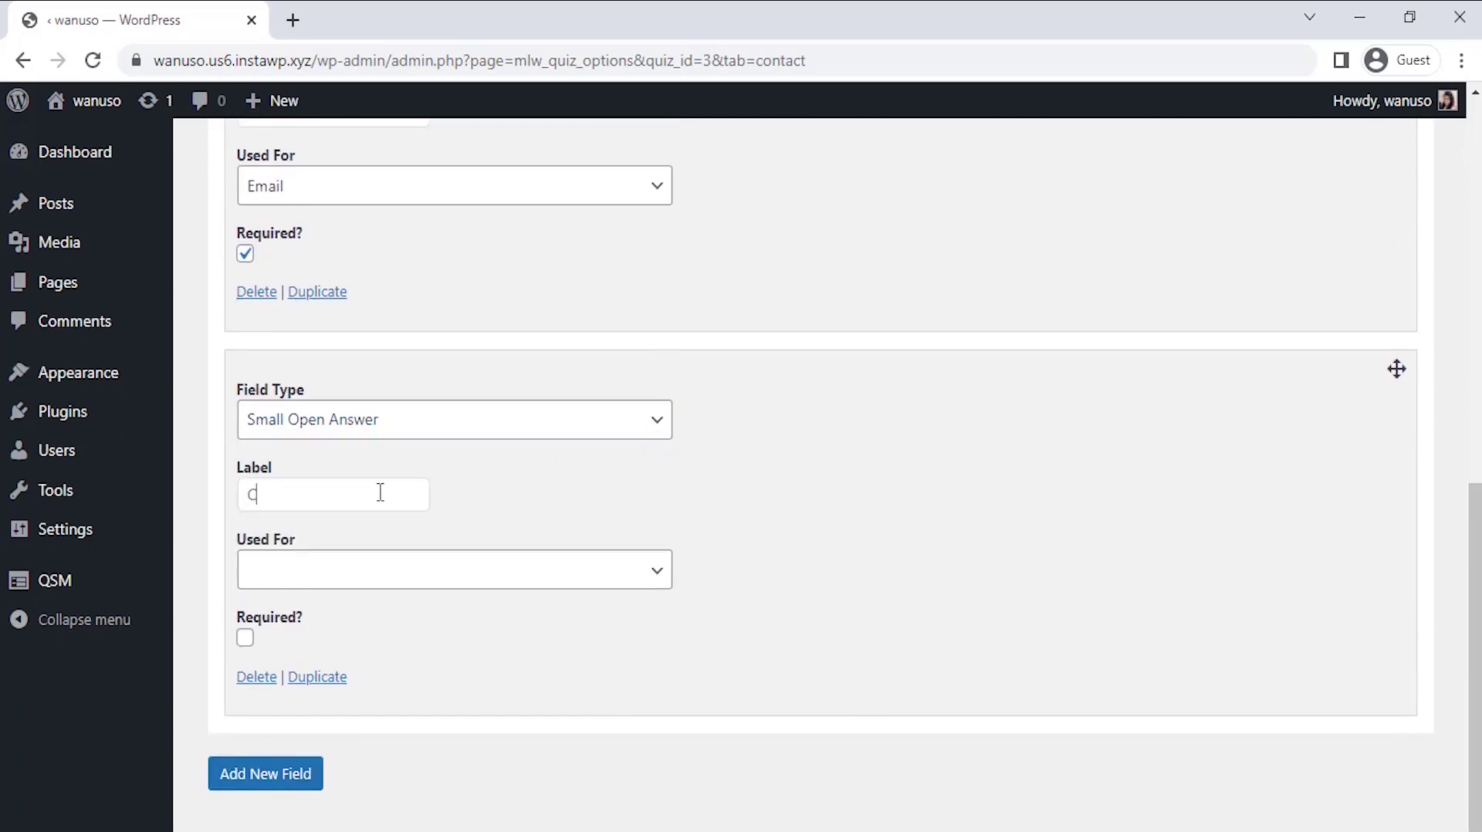
left_click(413, 572)
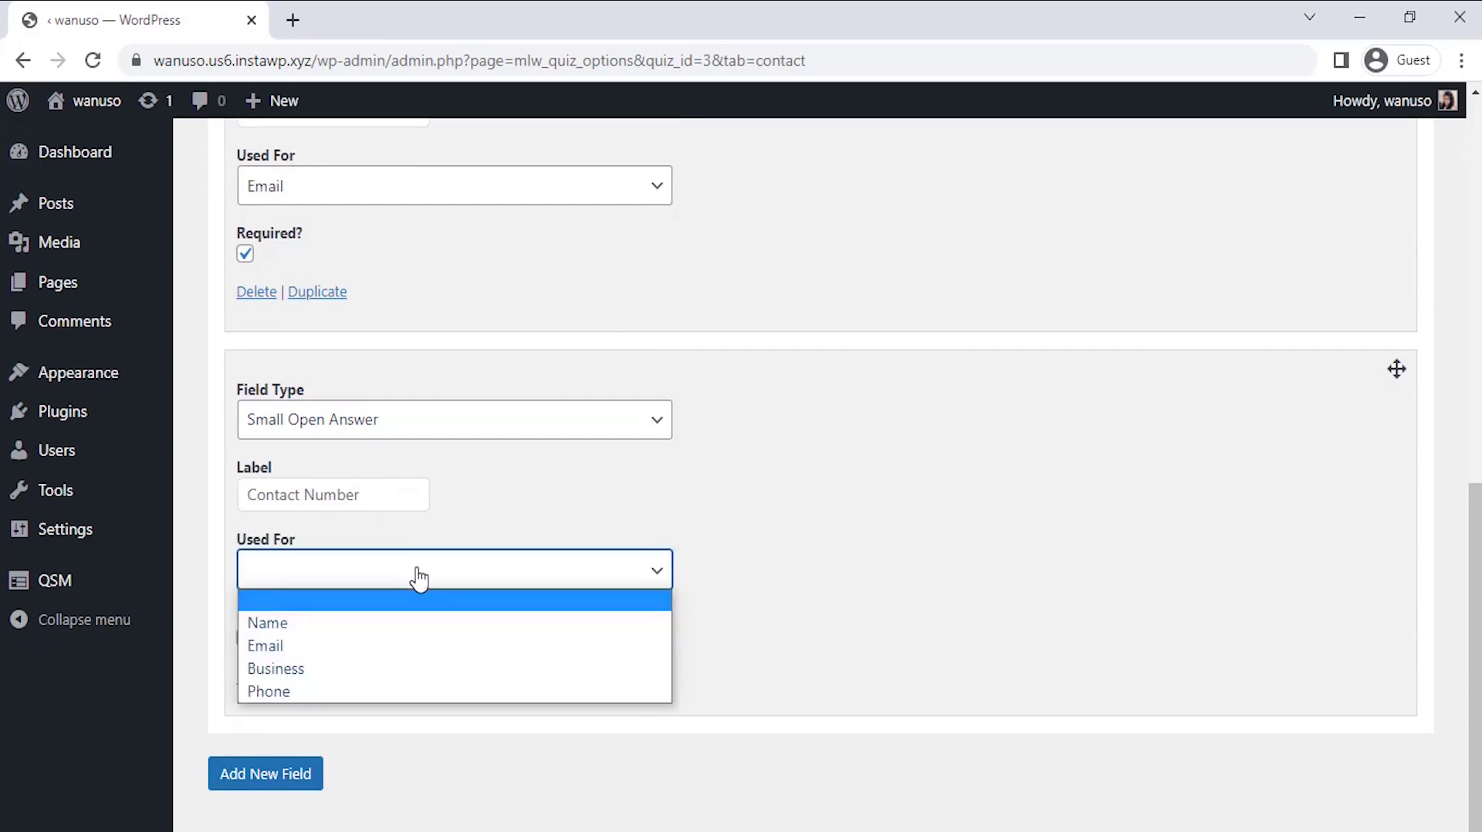
left_click(414, 692)
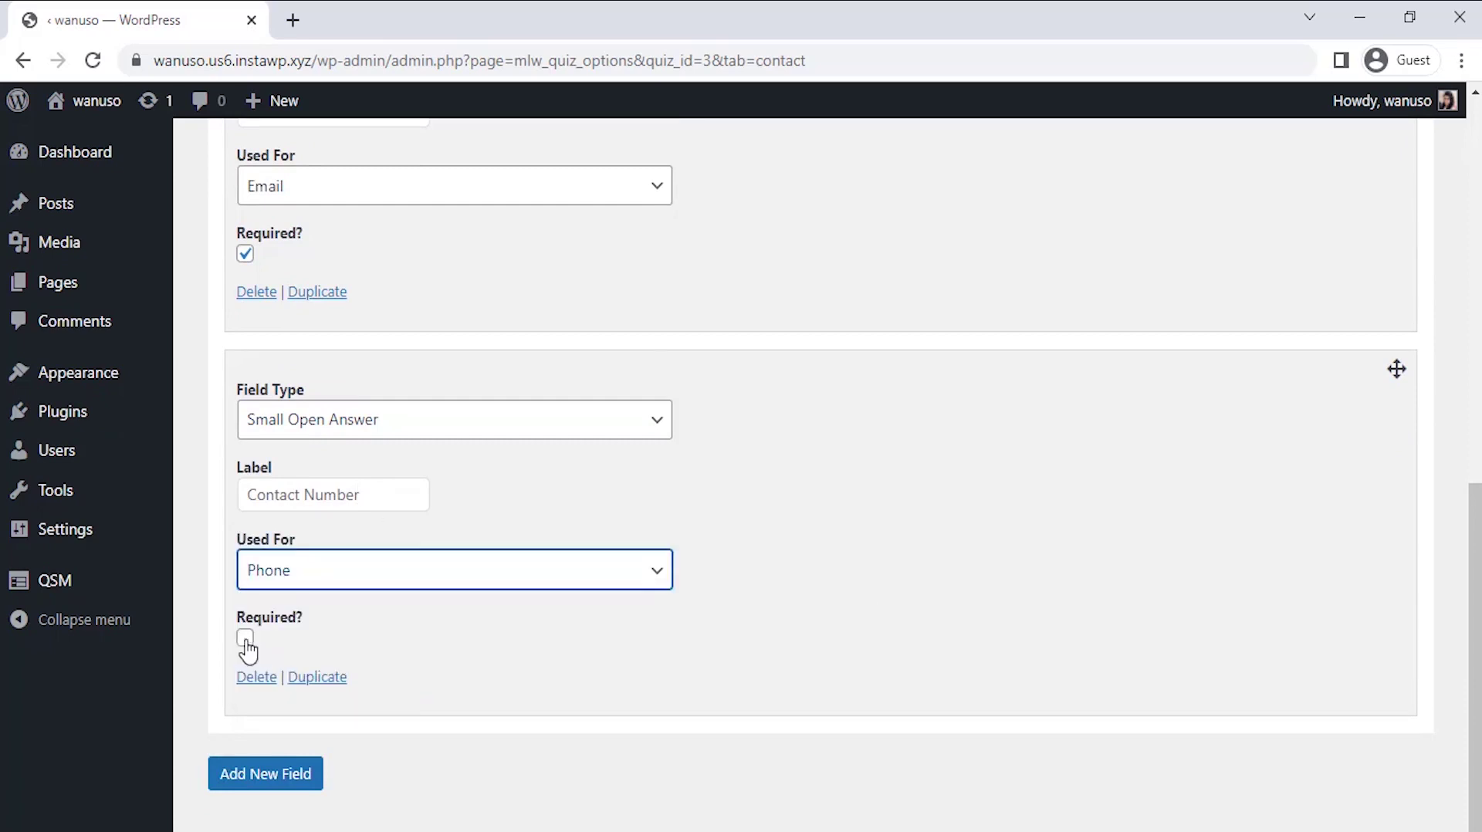
left_click(244, 638)
scroll(422, 649, "up", 10)
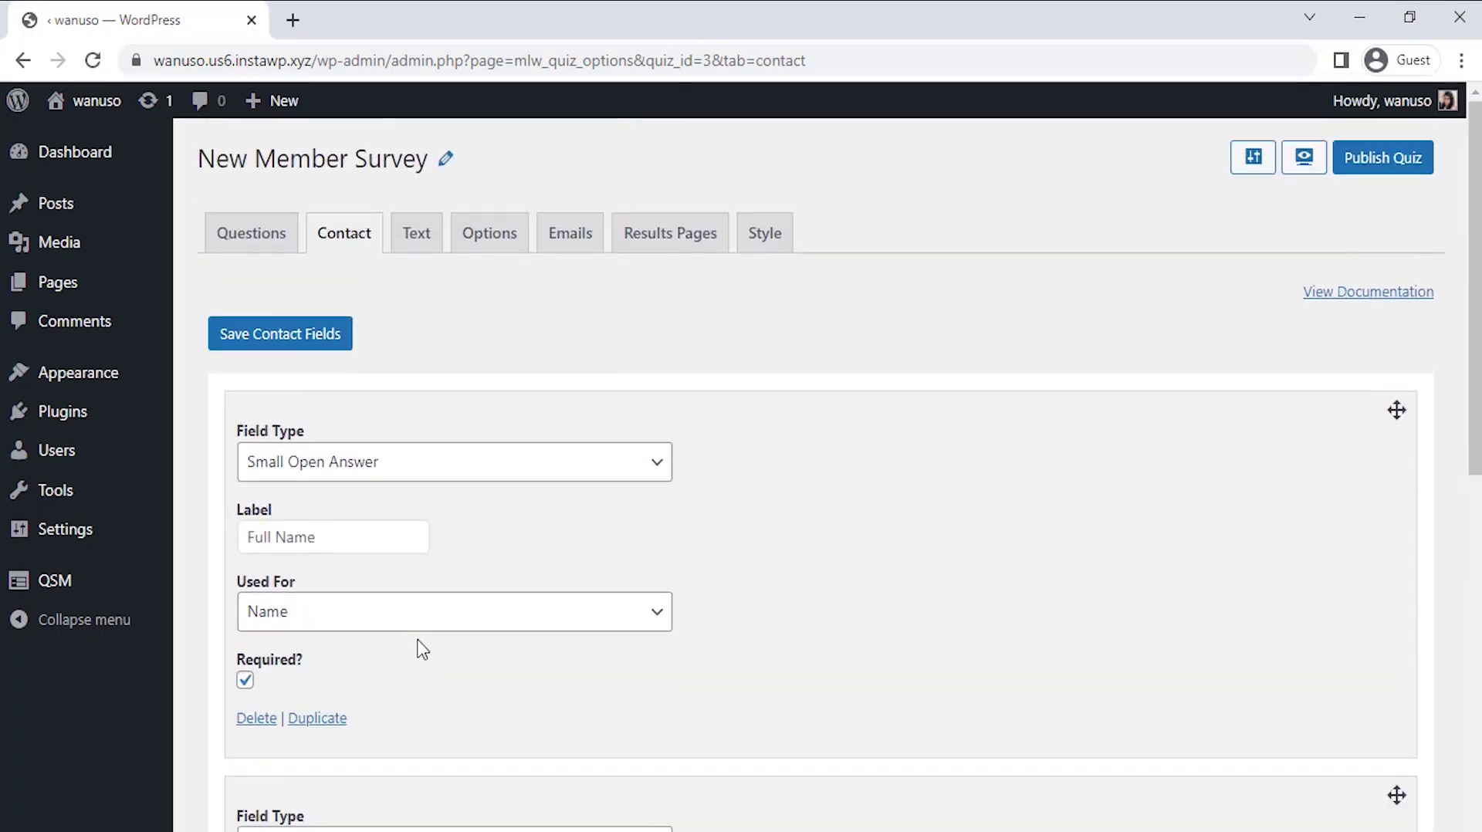
Save the Full Name, Email and Contact Number fields, then review the live survey's membership-length options.
left_click(323, 346)
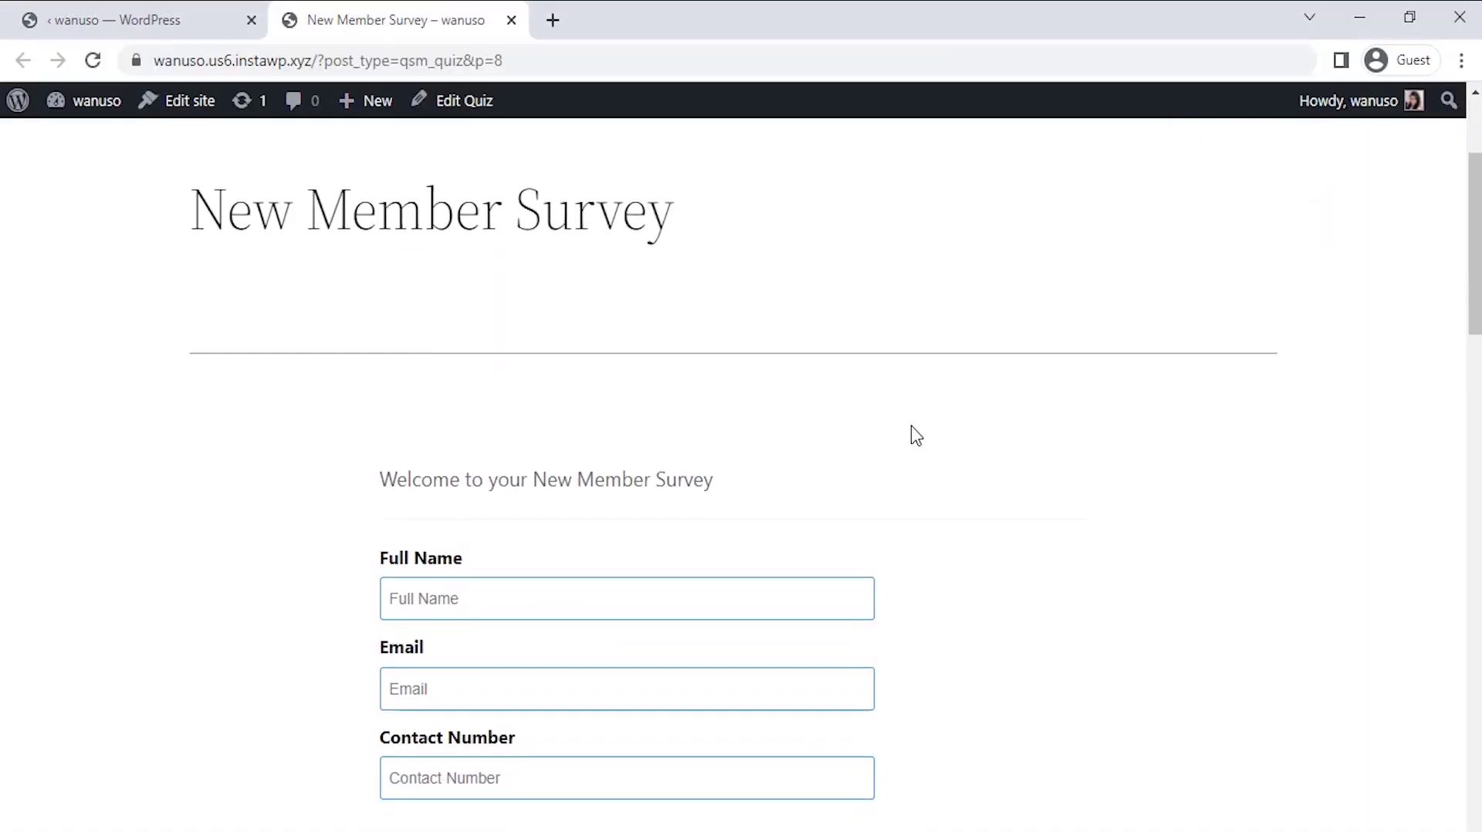
scroll(916, 436, "down", 3)
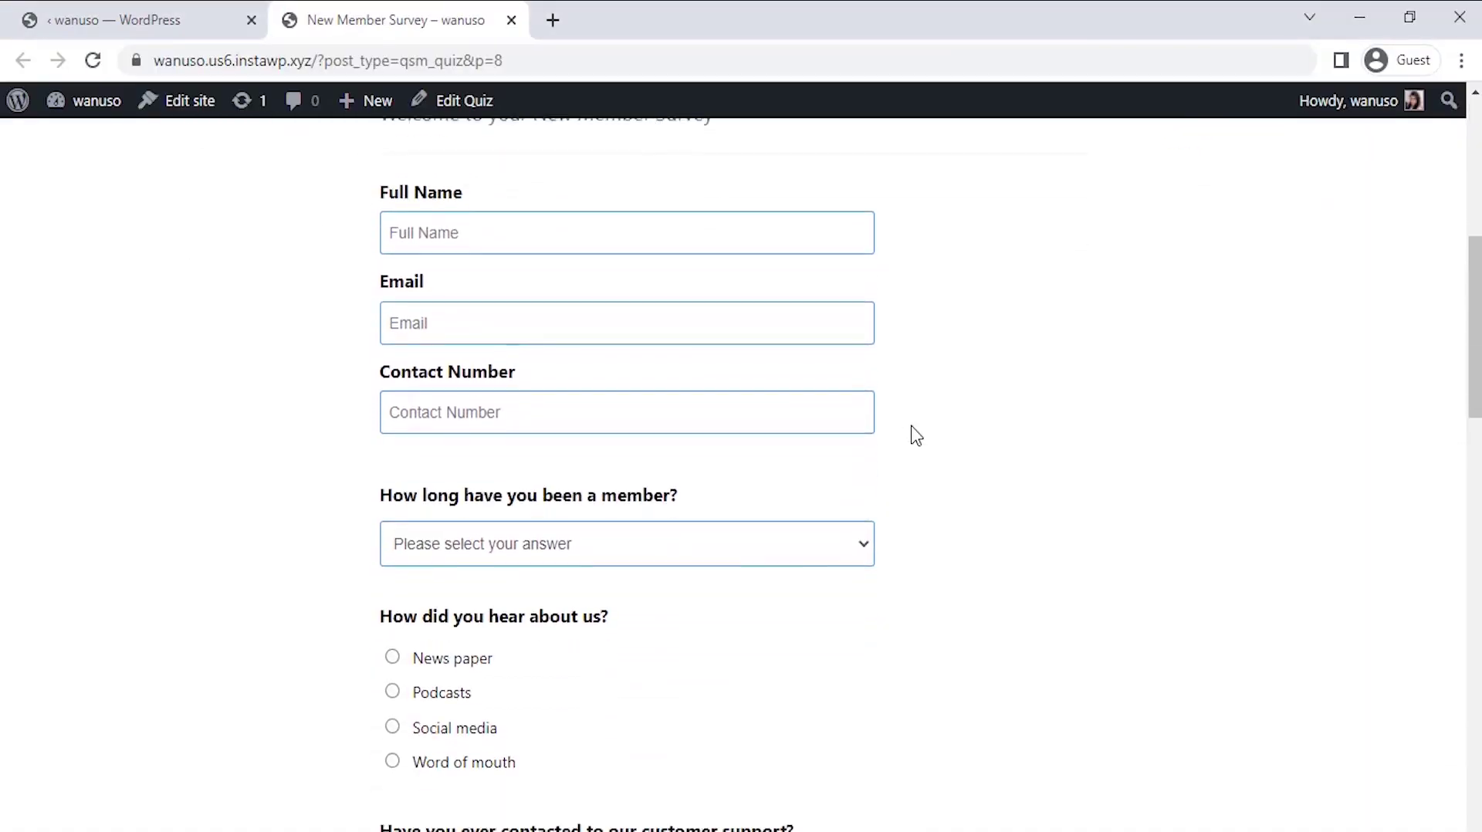
left_click(863, 497)
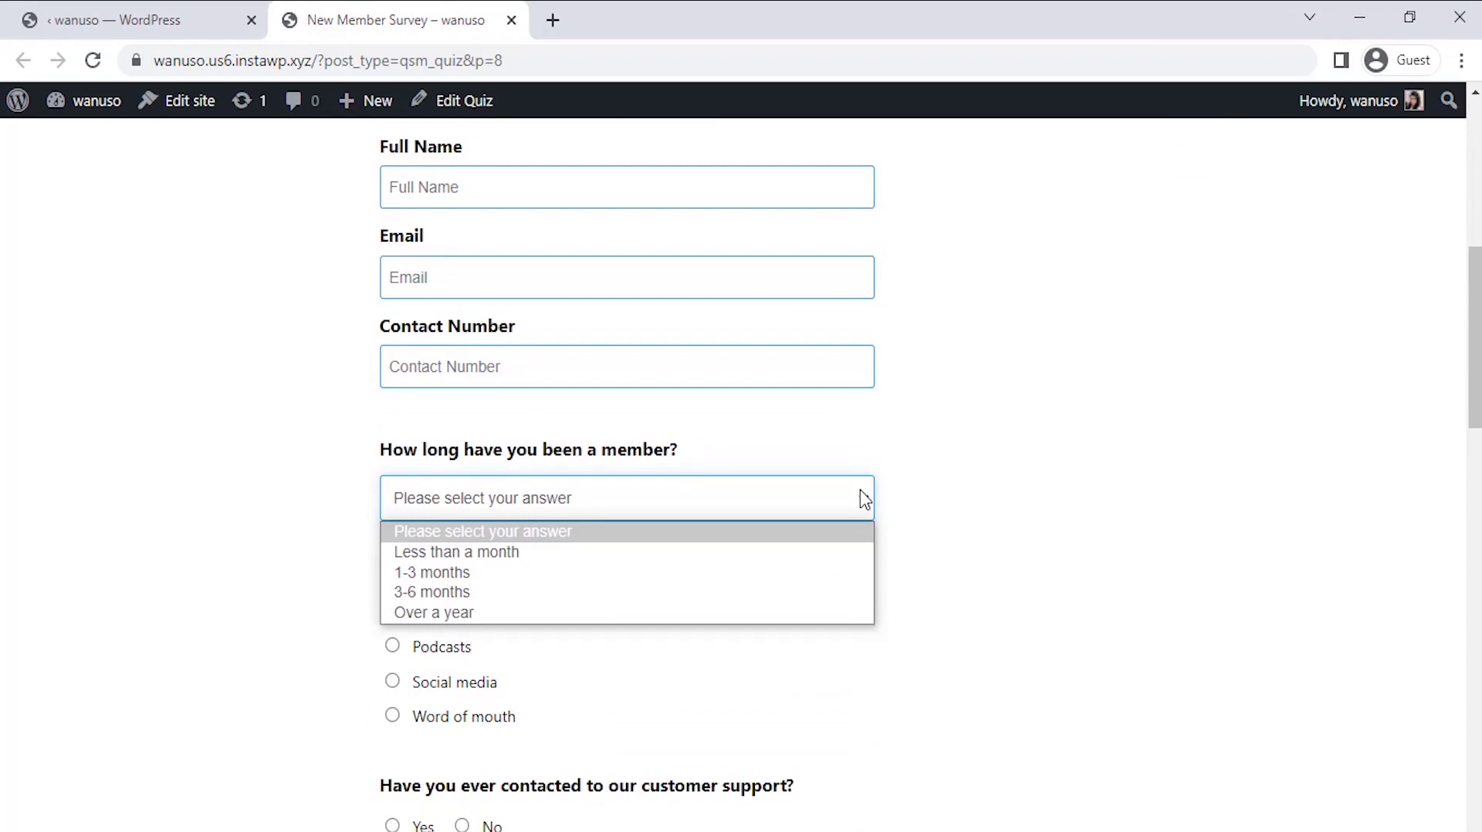
left_click(863, 499)
scroll(943, 520, "down", 2)
scroll(945, 523, "down", 5)
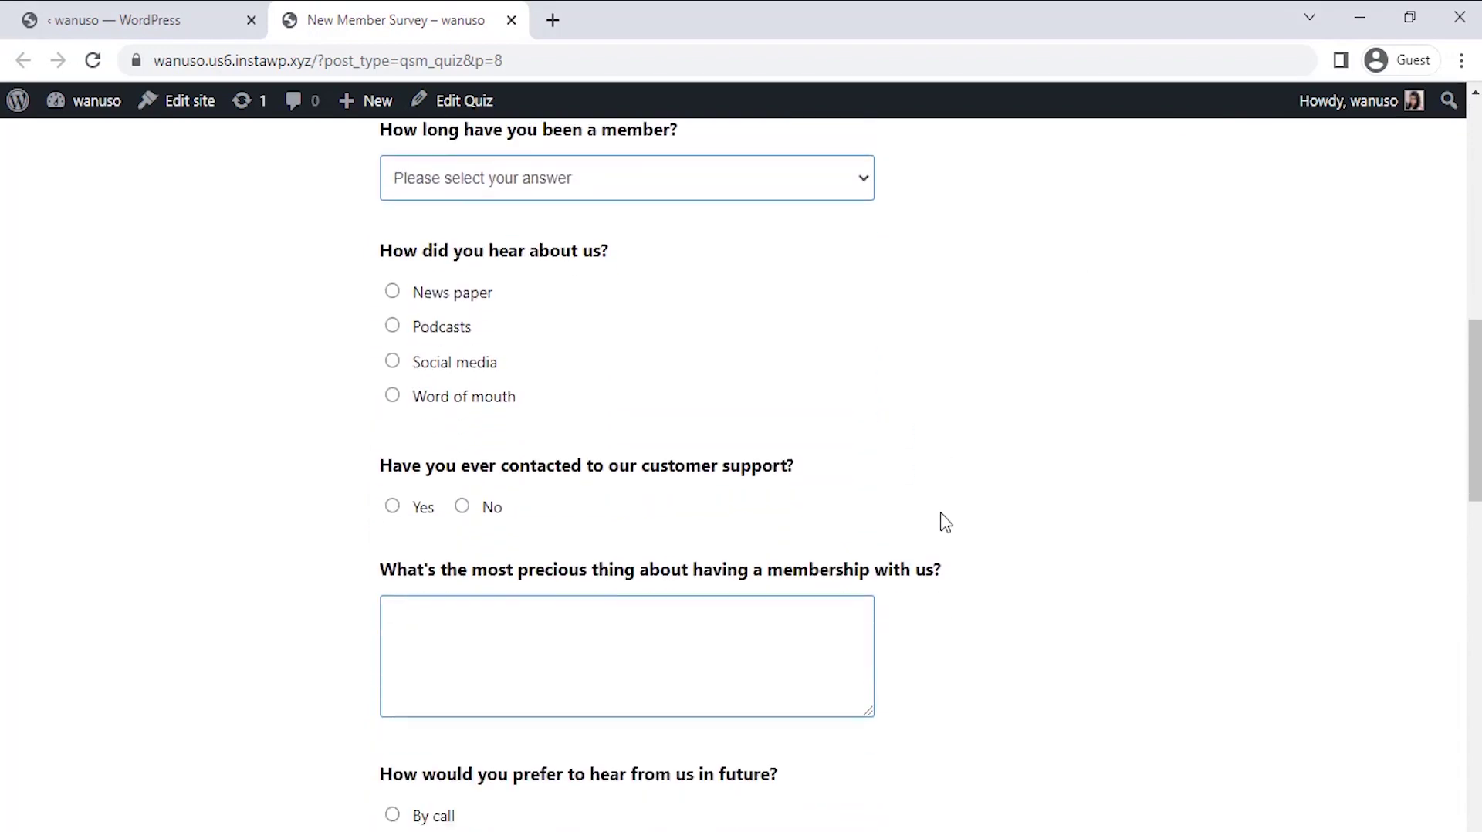
scroll(946, 522, "down", 1)
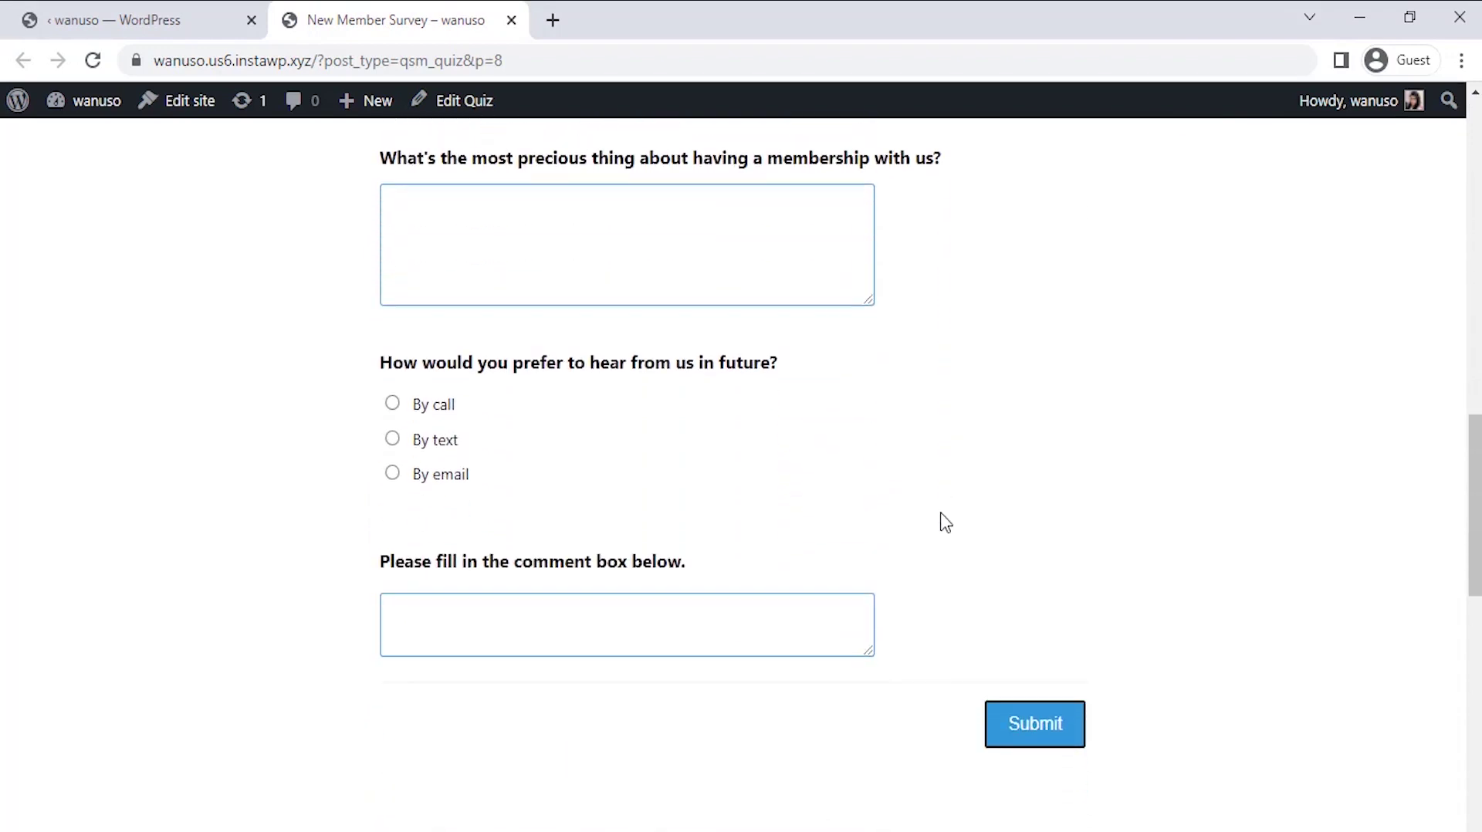
scroll(945, 522, "up", 10)
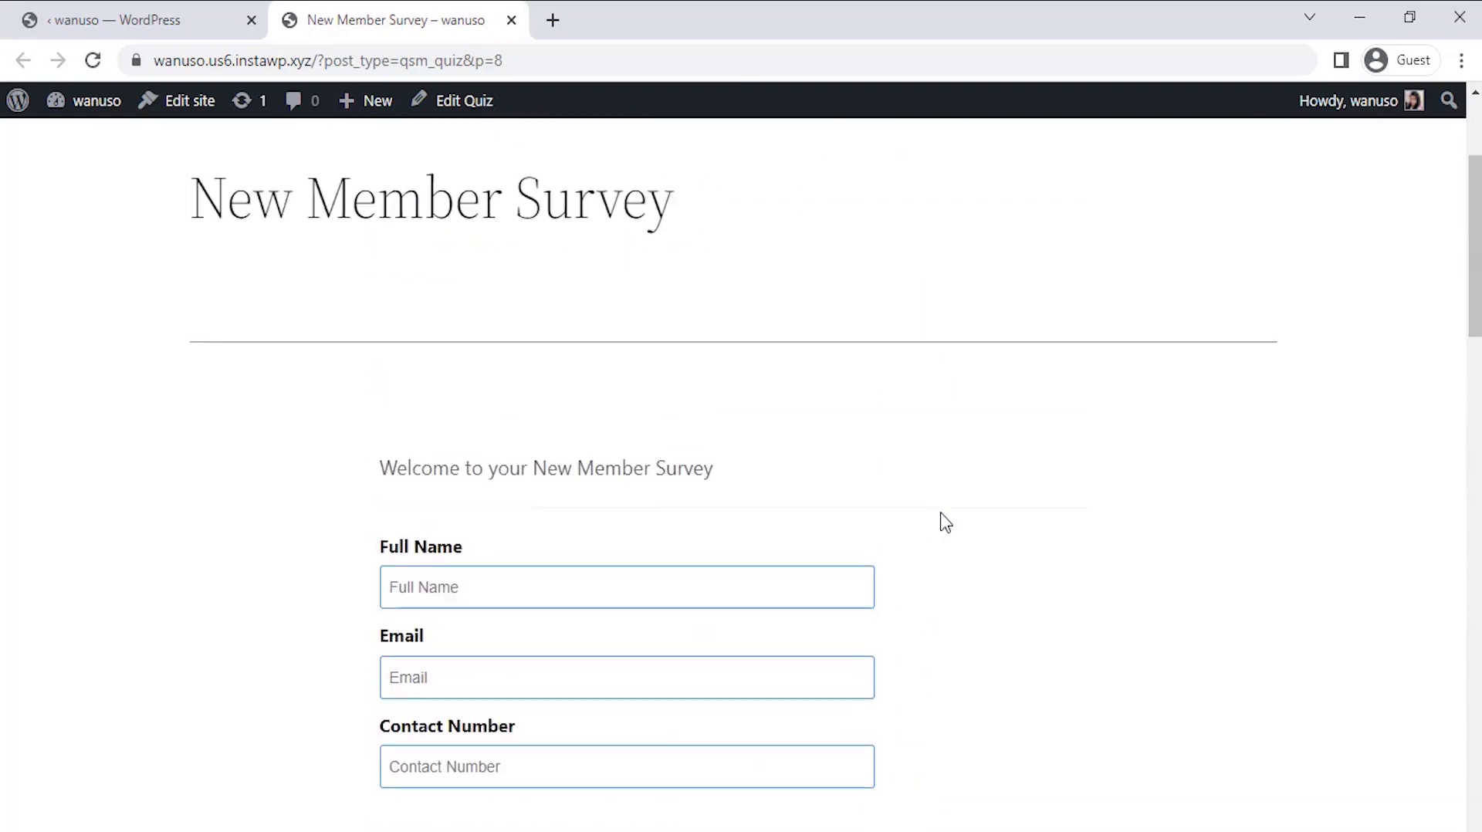